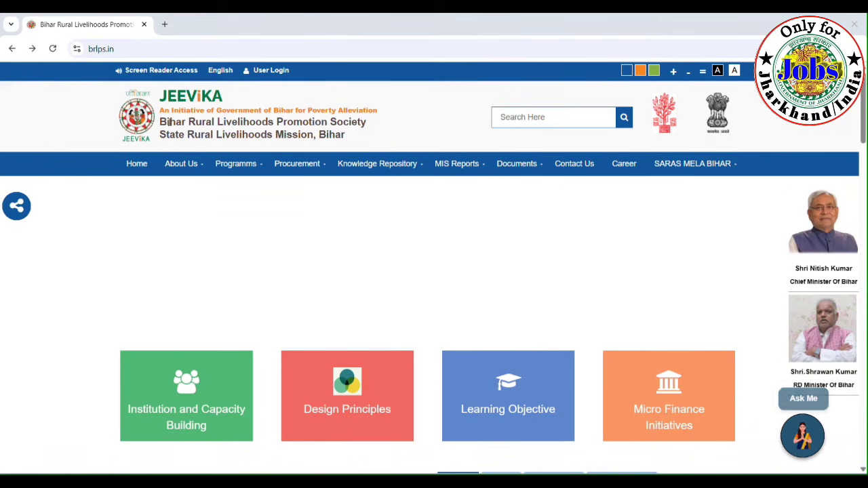
Highlight the Bihar Rural Livelihoods Promotion Society name in the brlps.in header.
{"action": "left_click_drag", "start_coordinate": [169, 123], "coordinate": [412, 129]}
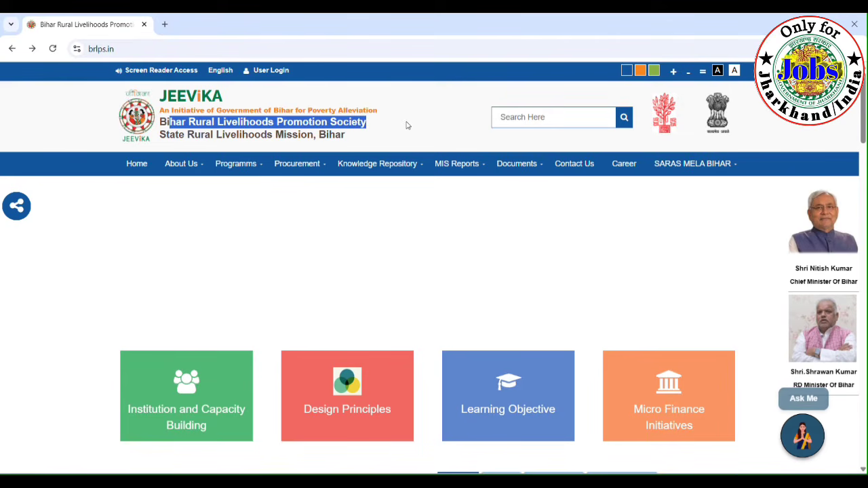
Go to the Career page and scroll through the current recruitment openings.
{"action": "left_click", "coordinate": [406, 126]}
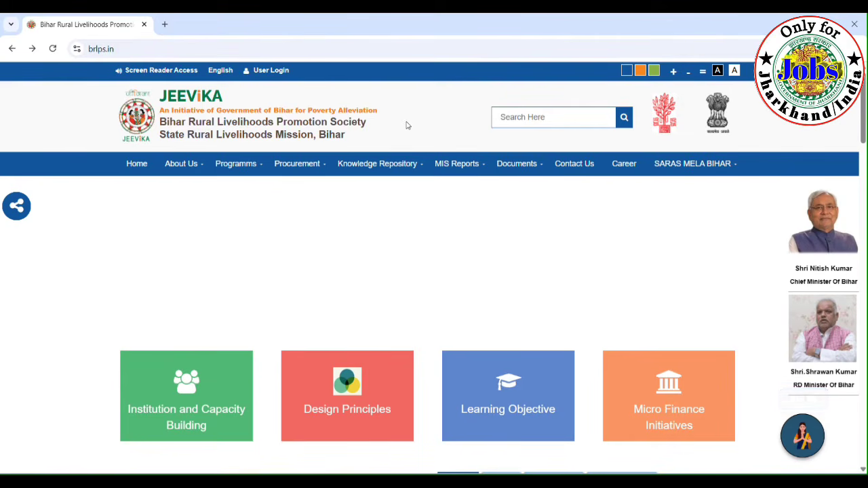
{"action": "left_click", "coordinate": [623, 170]}
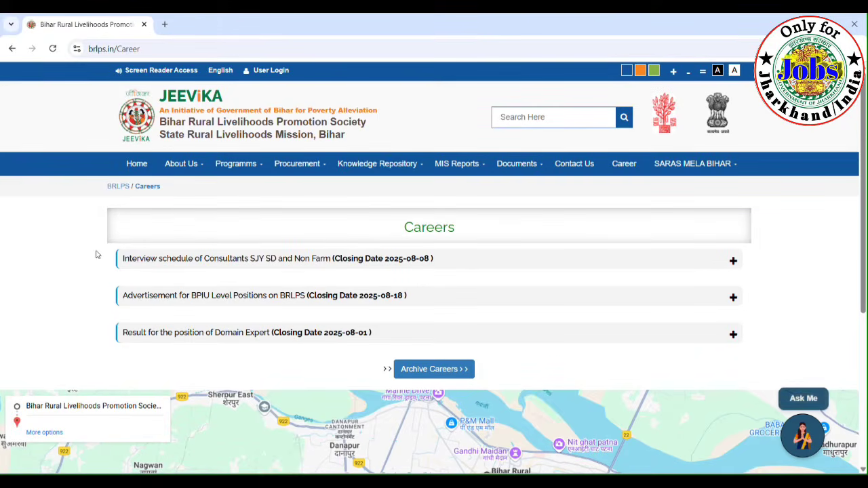
{"action": "scroll", "coordinate": [85, 270], "scroll_direction": "down", "scroll_amount": 1}
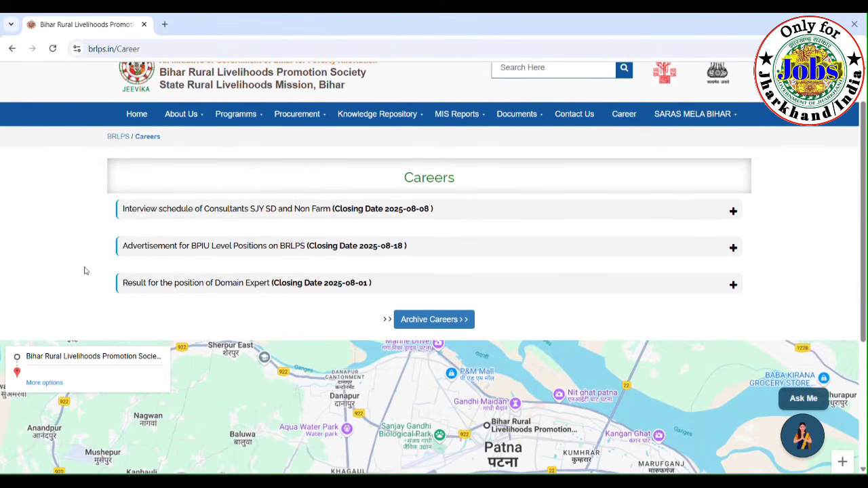
Expand the 'Advertisement for BPIU Level Positions on BRLPS' entry and open its user registration form.
{"action": "left_click", "coordinate": [239, 250]}
{"action": "scroll", "coordinate": [299, 294], "scroll_direction": "down", "scroll_amount": 1}
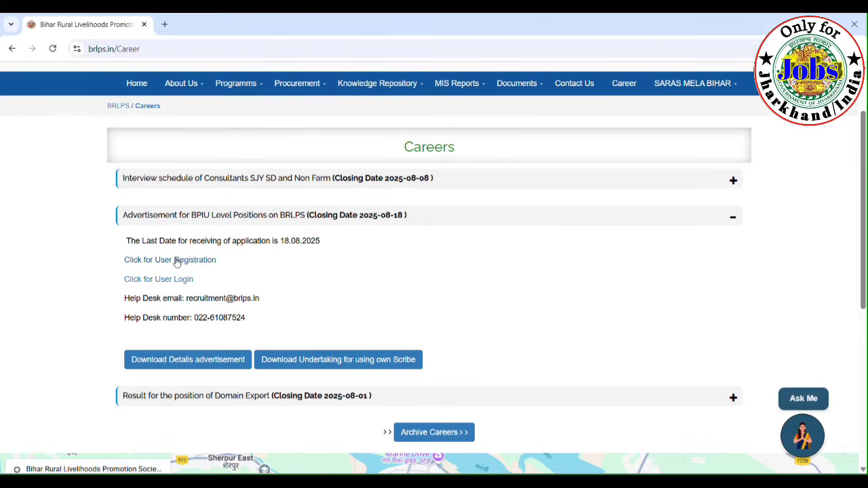
{"action": "left_click", "coordinate": [177, 263]}
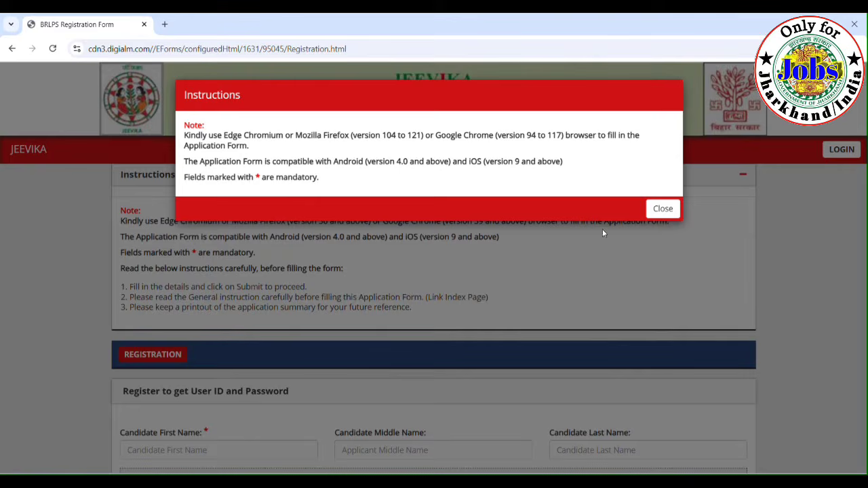
Close the Instructions notice and accept the personal data consent.
{"action": "left_click", "coordinate": [661, 208]}
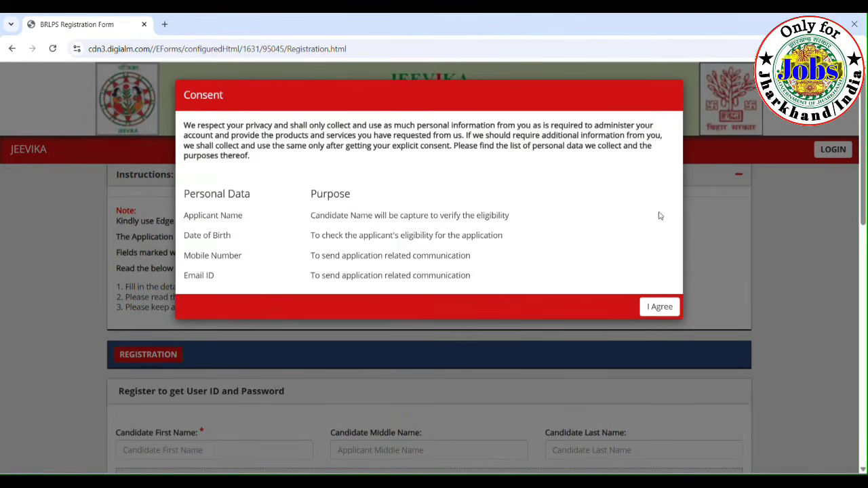
{"action": "left_click", "coordinate": [657, 308]}
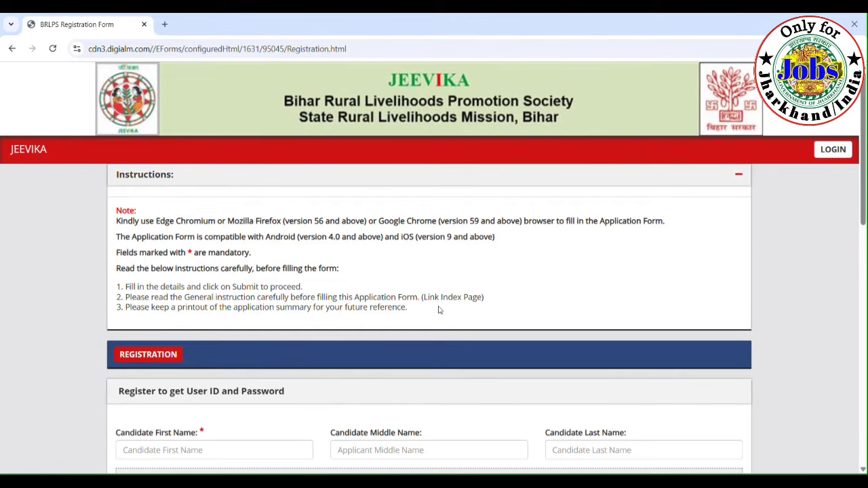
{"action": "scroll", "coordinate": [438, 310], "scroll_direction": "down", "scroll_amount": 2}
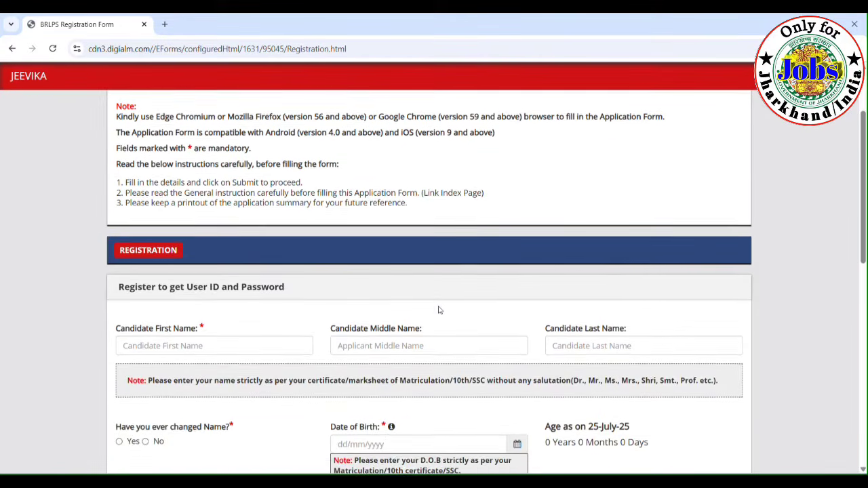
{"action": "scroll", "coordinate": [437, 310], "scroll_direction": "down", "scroll_amount": 1}
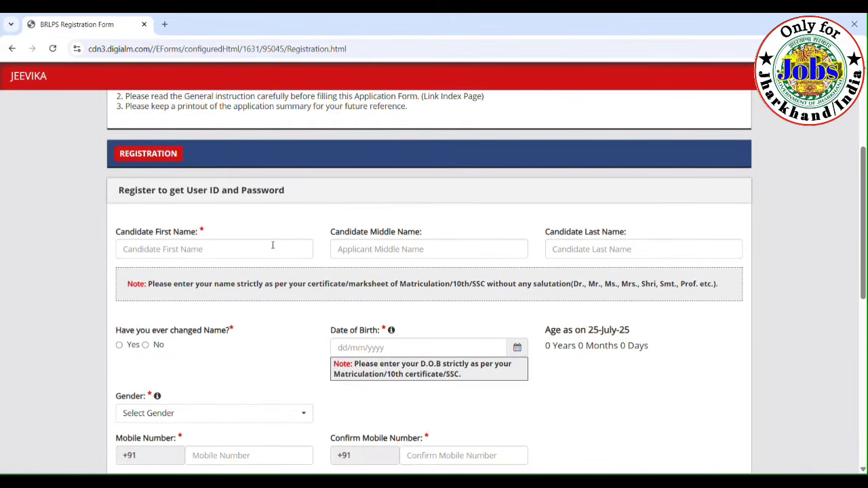
Enter the candidate's first and last names, leaving the middle name blank.
{"action": "left_click", "coordinate": [261, 248]}
{"action": "scroll", "coordinate": [261, 248], "scroll_direction": "down", "scroll_amount": 1}
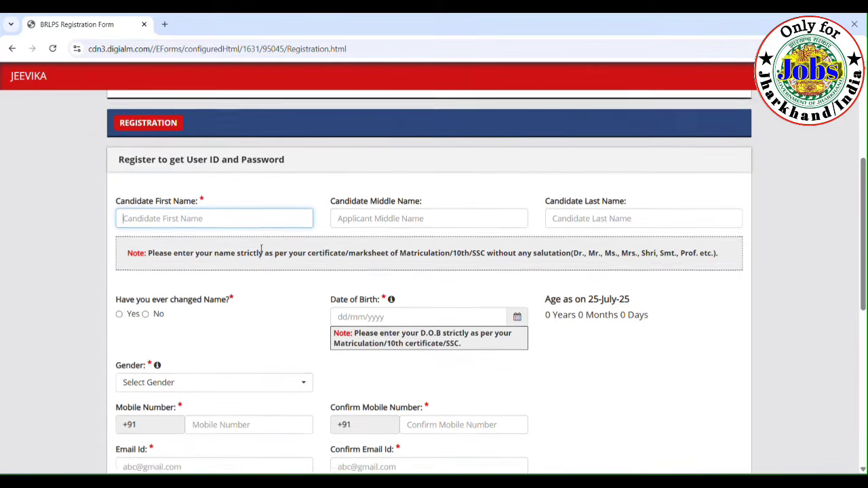
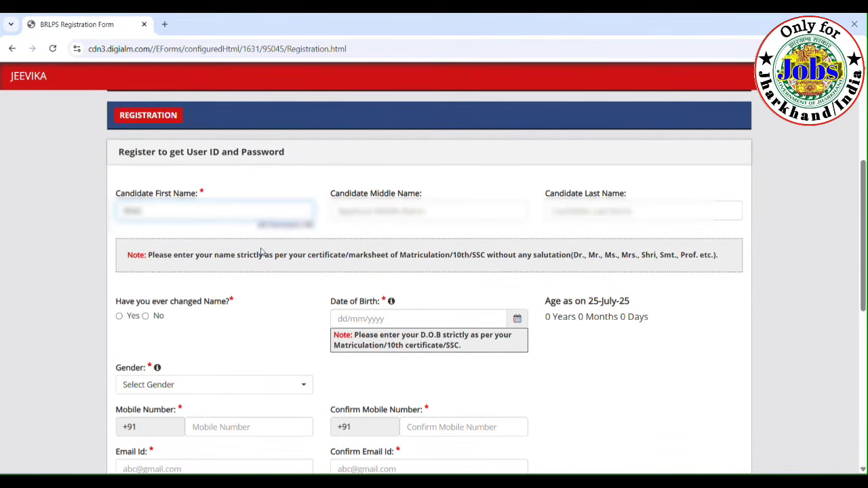
{"action": "key", "text": "Tab"}
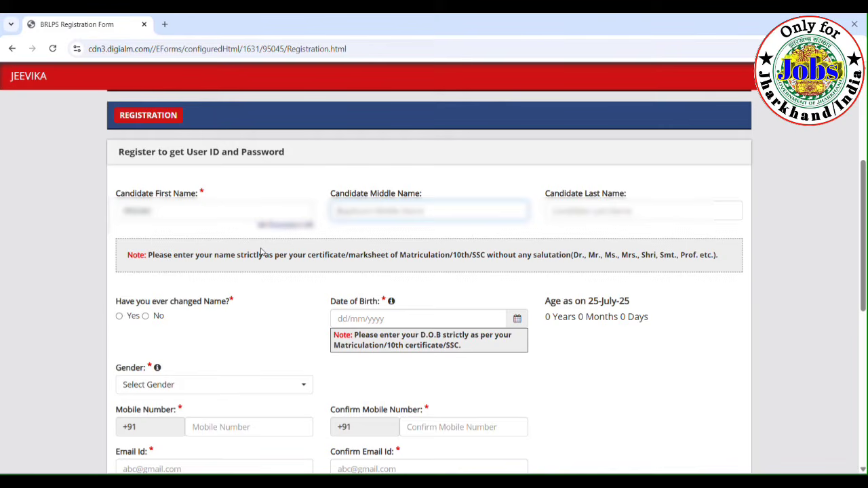
{"action": "key", "text": "Tab"}
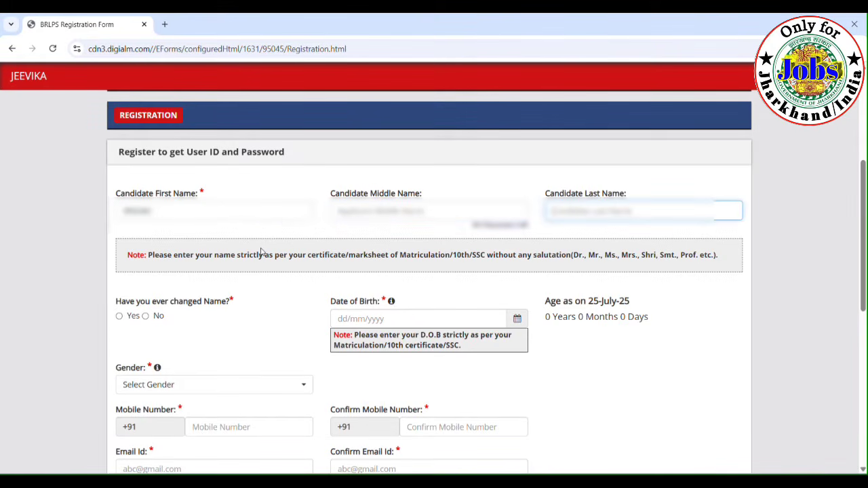
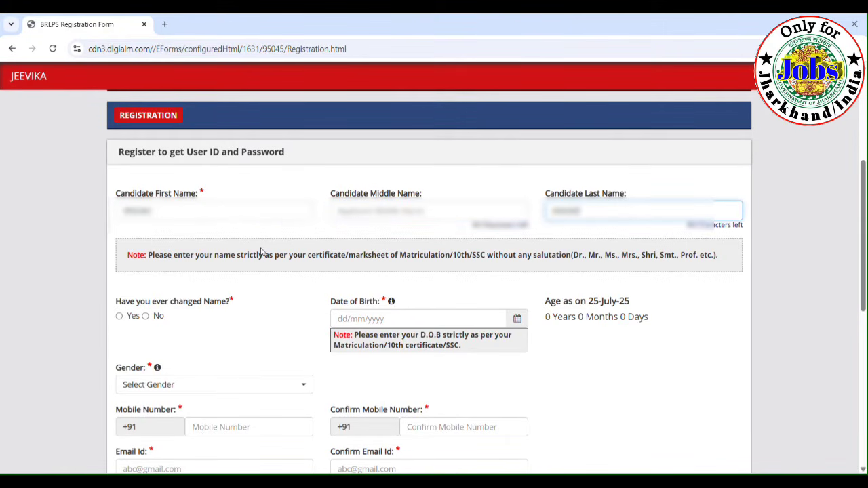
{"action": "left_click", "coordinate": [242, 286]}
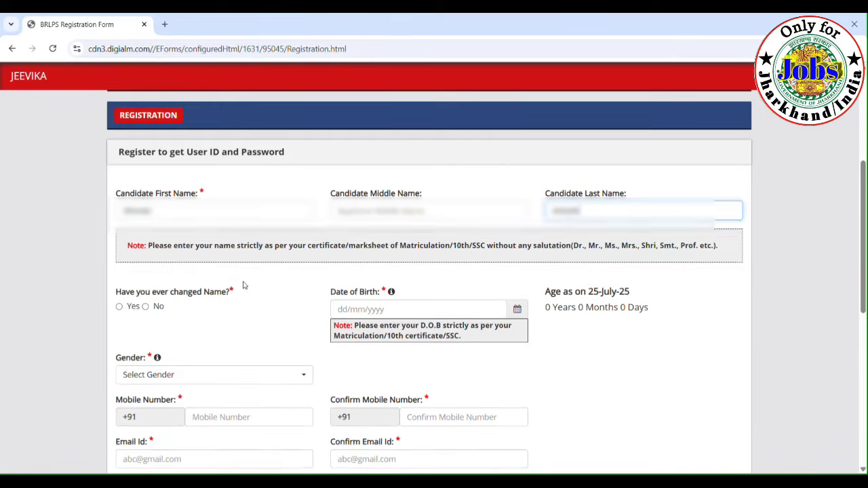
{"action": "scroll", "coordinate": [242, 284], "scroll_direction": "down", "scroll_amount": 1}
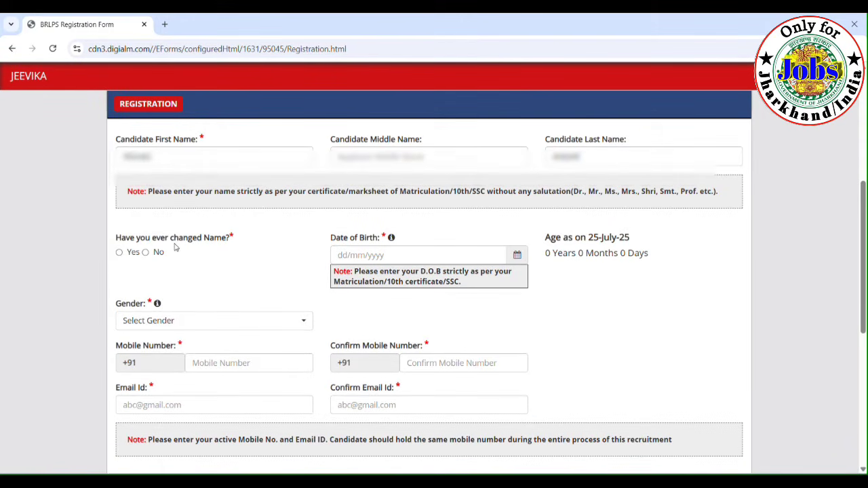
{"action": "left_click", "coordinate": [119, 253]}
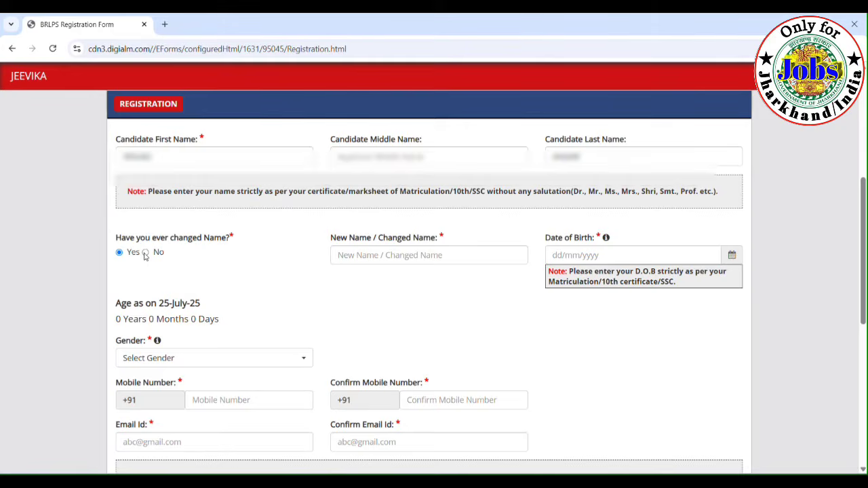
{"action": "left_click", "coordinate": [144, 253]}
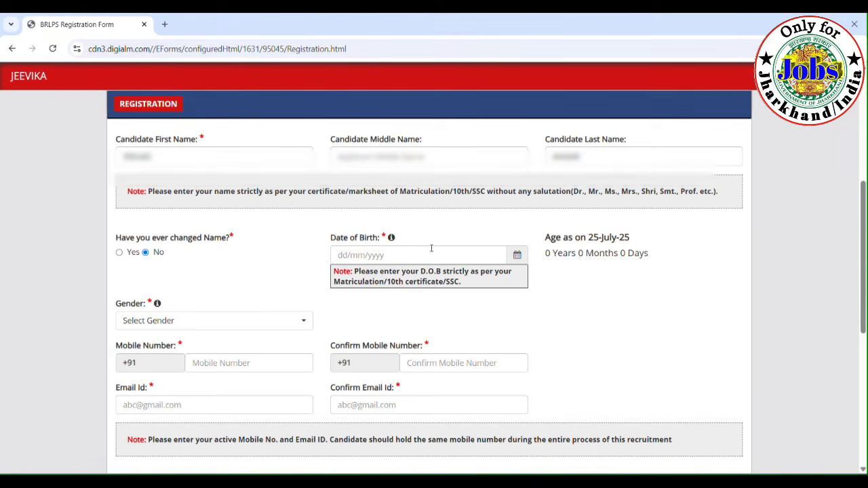
{"action": "left_click", "coordinate": [458, 256]}
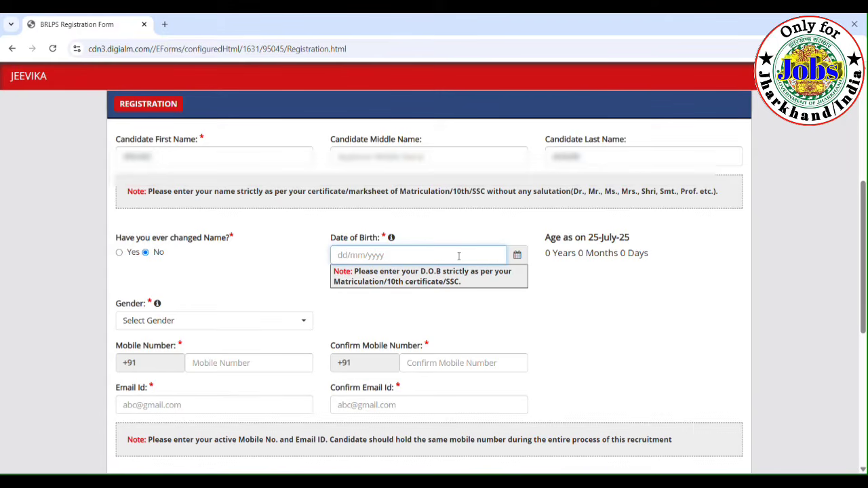
{"action": "left_click", "coordinate": [517, 255]}
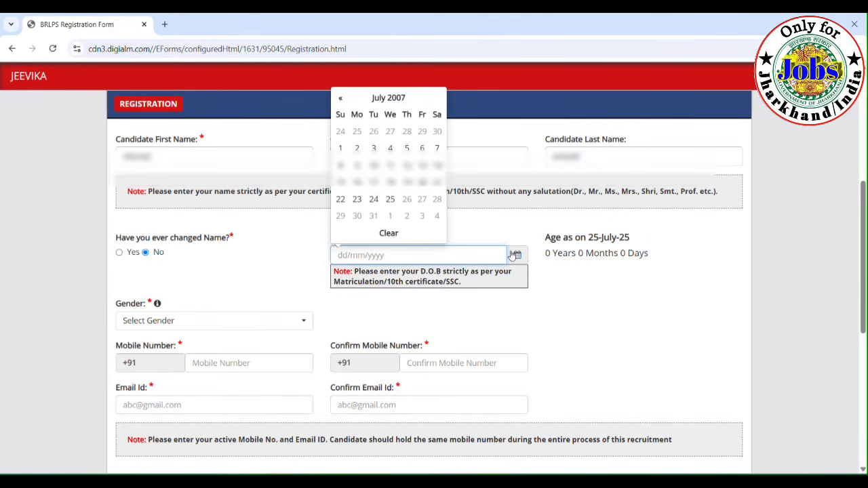
{"action": "left_click", "coordinate": [387, 98]}
{"action": "left_click", "coordinate": [385, 114]}
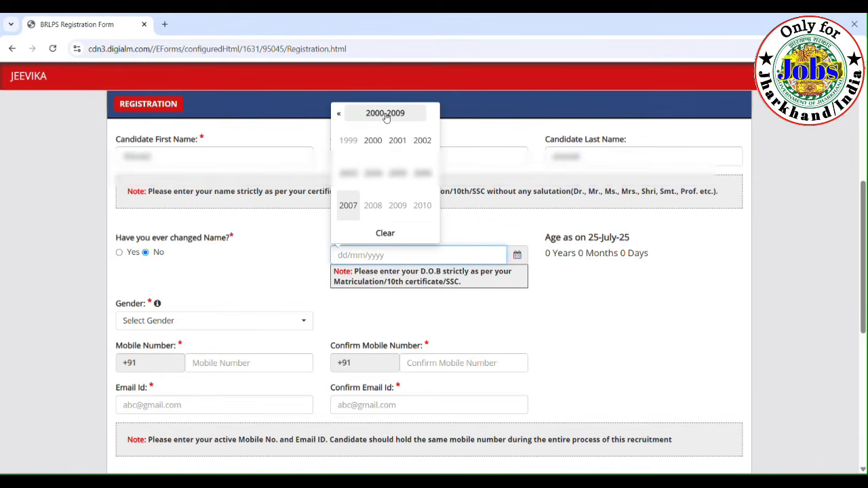
{"action": "left_click", "coordinate": [385, 114]}
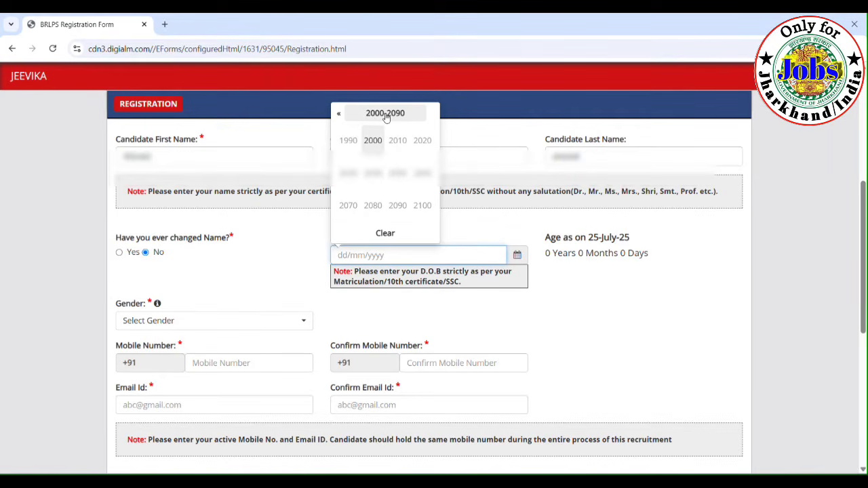
{"action": "left_click", "coordinate": [339, 115]}
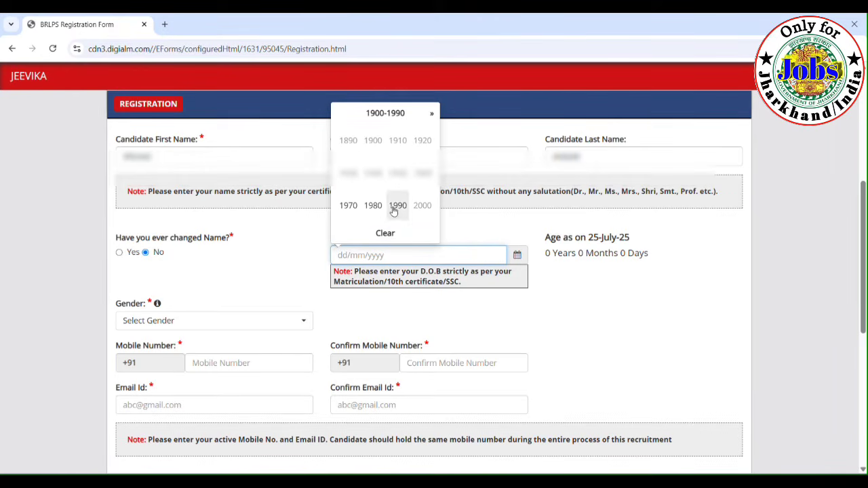
{"action": "left_click", "coordinate": [397, 206]}
{"action": "left_click", "coordinate": [415, 173]}
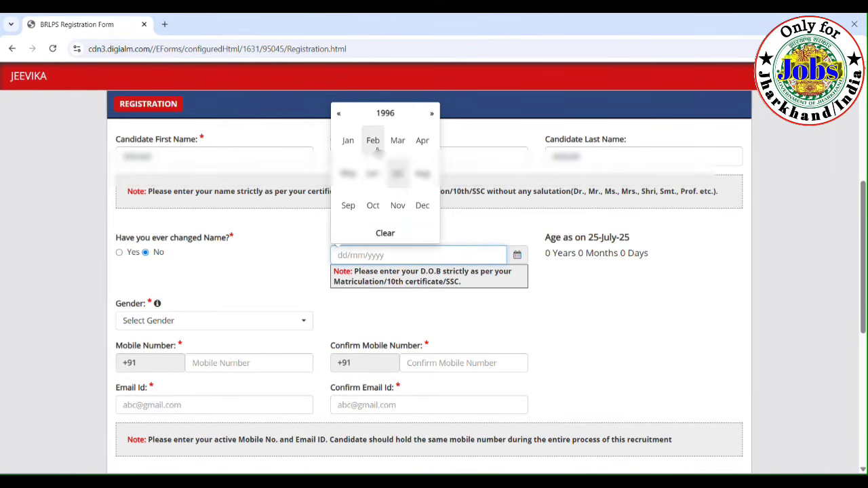
{"action": "left_click", "coordinate": [374, 144]}
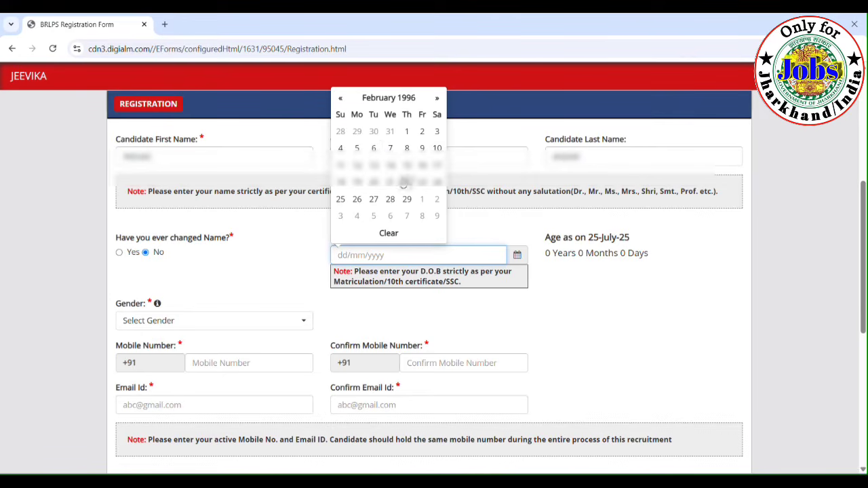
{"action": "left_click", "coordinate": [407, 165]}
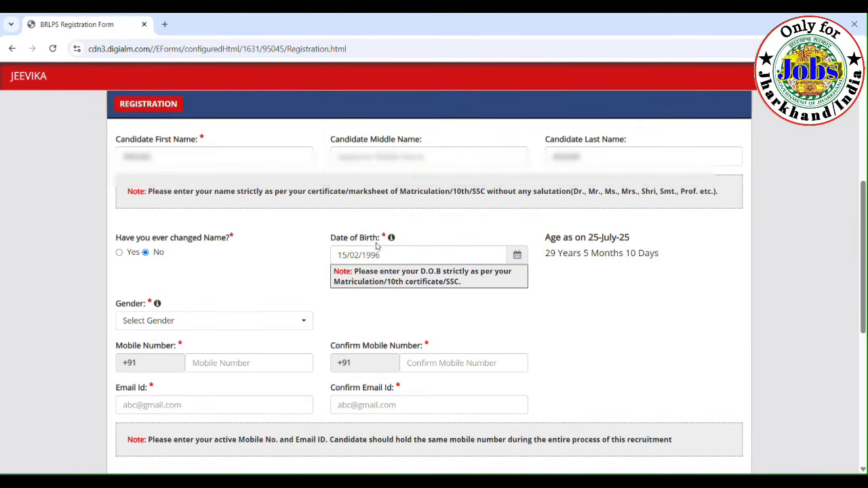
{"action": "scroll", "coordinate": [326, 271], "scroll_direction": "down", "scroll_amount": 2}
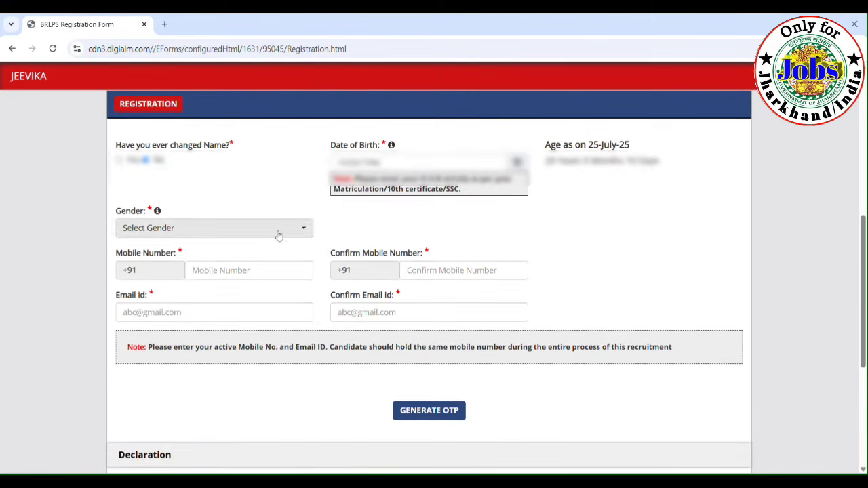
Set gender to Male and enter the candidate's mobile number in both mobile fields.
{"action": "left_click", "coordinate": [273, 231]}
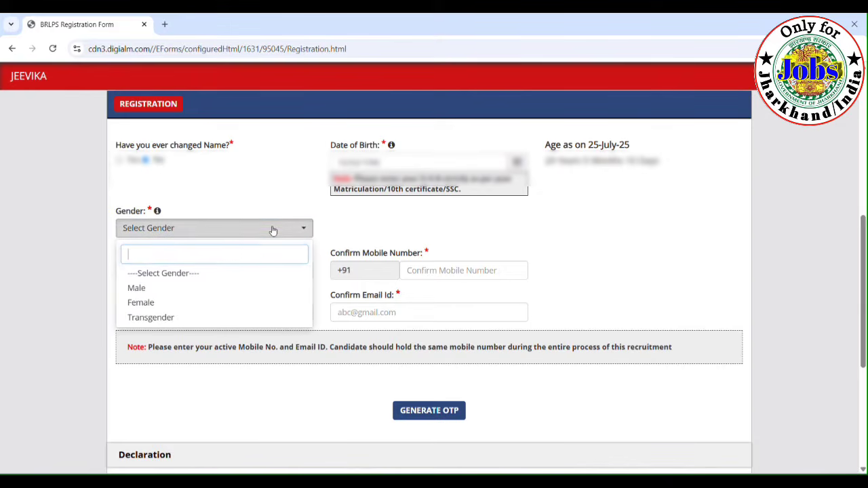
{"action": "left_click", "coordinate": [188, 286]}
{"action": "left_click", "coordinate": [222, 272]}
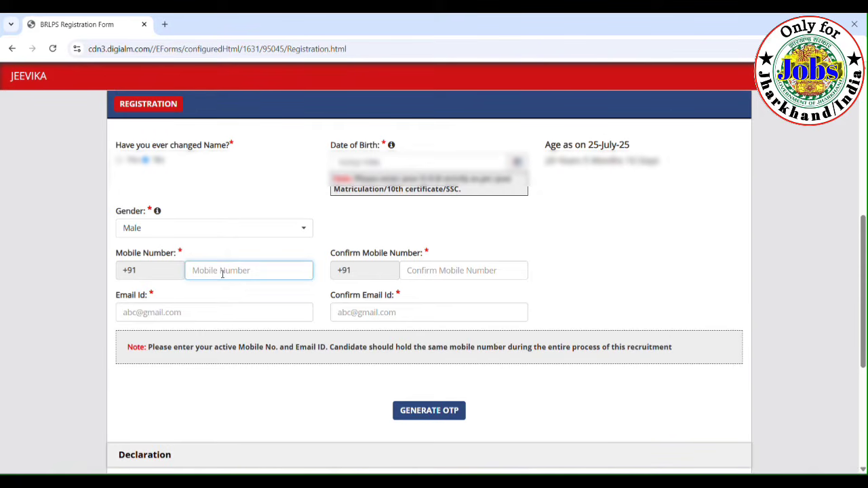
{"action": "key", "text": "ctrl+v"}
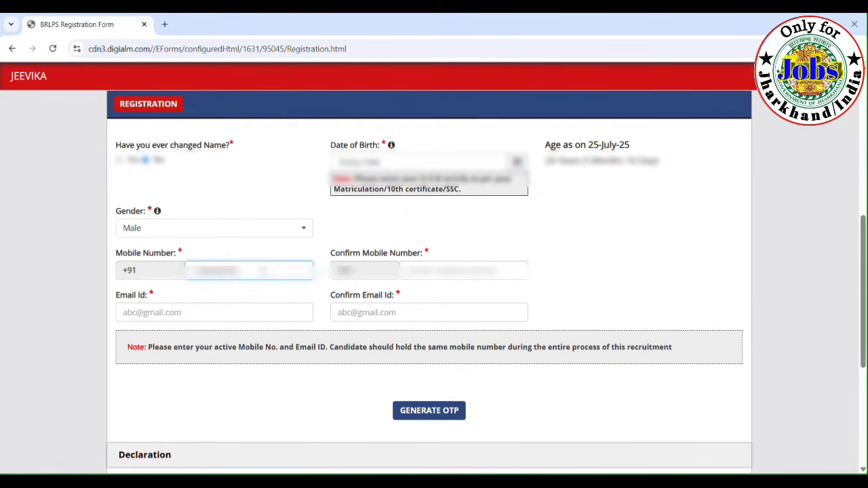
{"action": "key", "text": "Tab"}
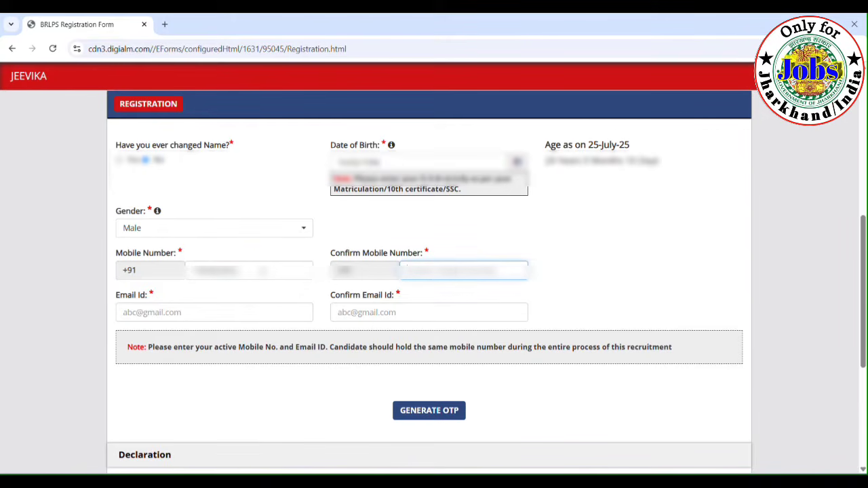
{"action": "type", "text": "790000"}
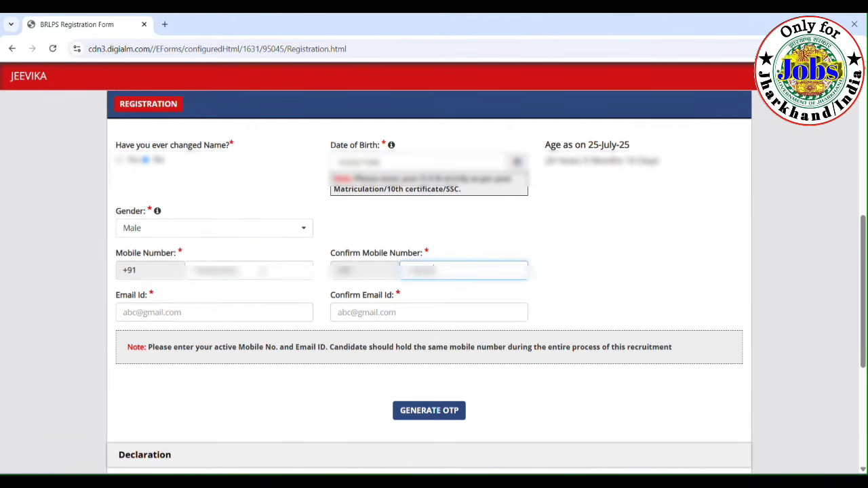
{"action": "type", "text": "0000"}
{"action": "left_click", "coordinate": [478, 259]}
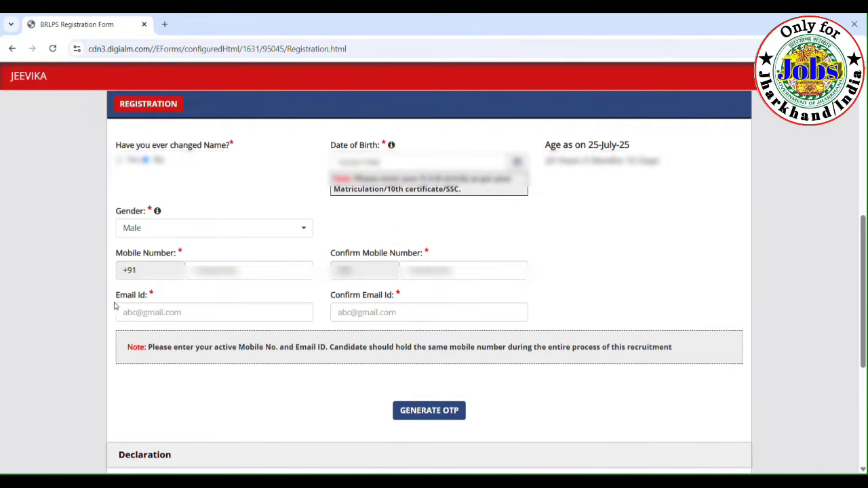
Fill the Email Id and Confirm Email Id fields with the candidate's e-mail address.
{"action": "left_click_drag", "start_coordinate": [116, 295], "coordinate": [153, 303]}
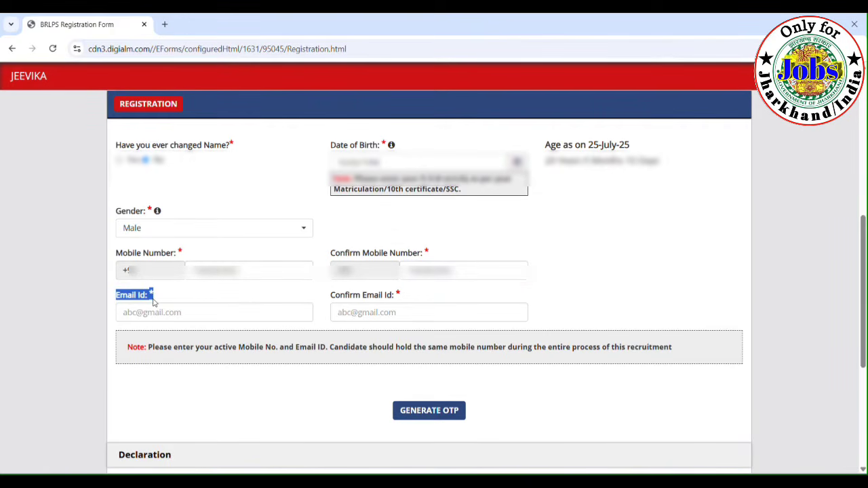
{"action": "left_click", "coordinate": [137, 312]}
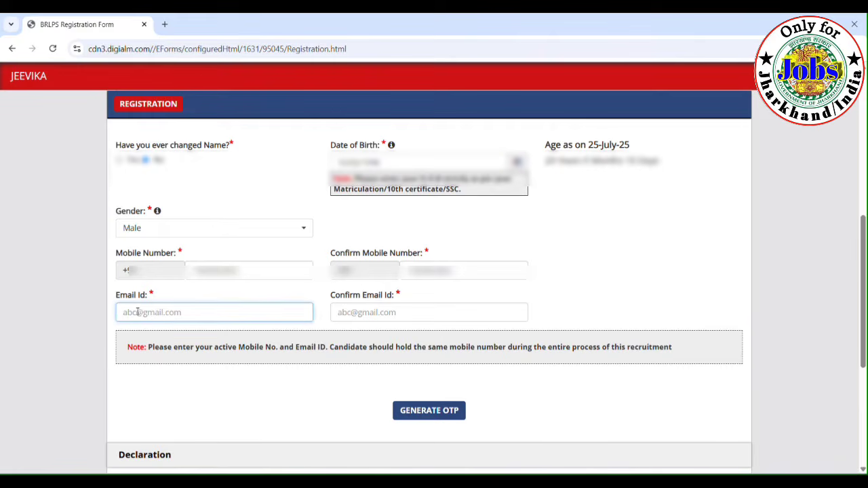
{"action": "left_click", "coordinate": [383, 310]}
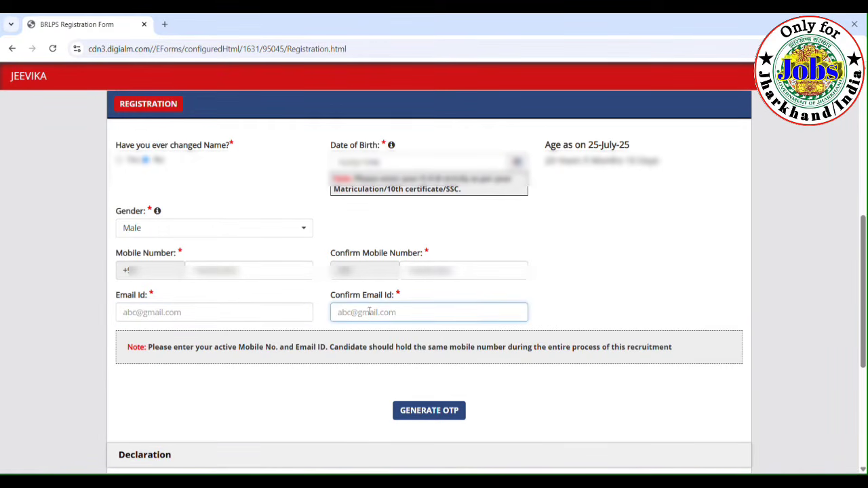
{"action": "left_click", "coordinate": [229, 315]}
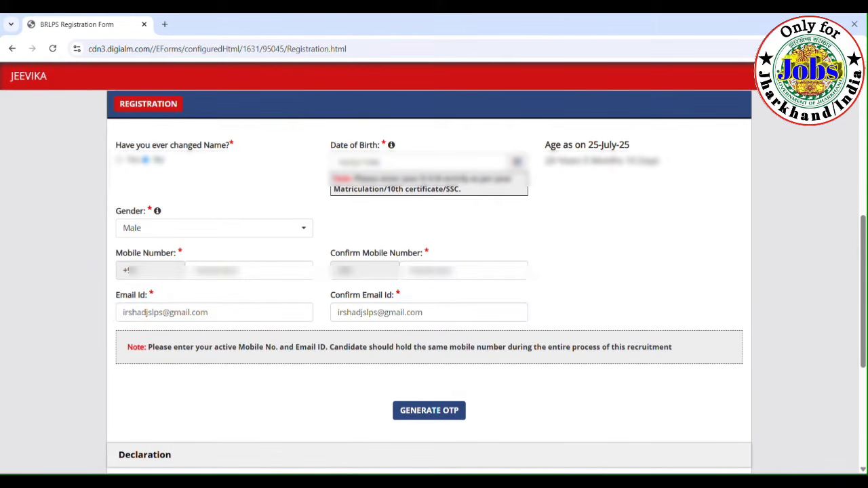
{"action": "left_click_drag", "start_coordinate": [131, 262], "coordinate": [193, 266]}
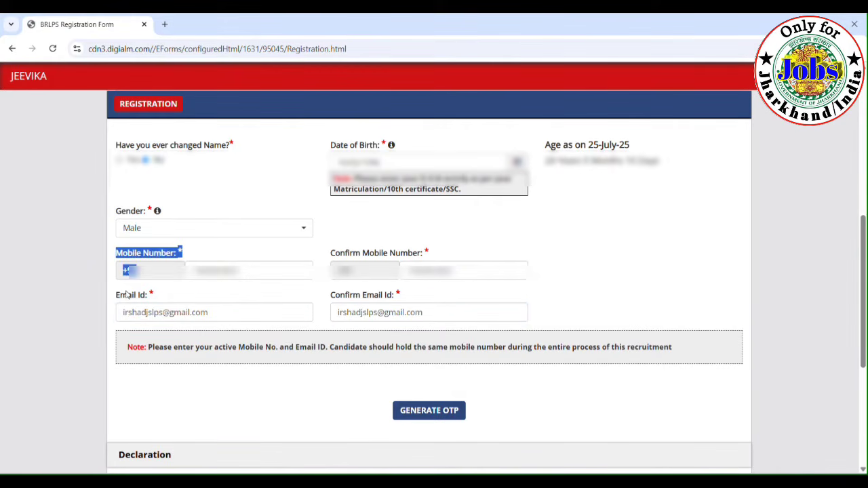
{"action": "left_click", "coordinate": [167, 296]}
{"action": "scroll", "coordinate": [327, 406], "scroll_direction": "down", "scroll_amount": 1}
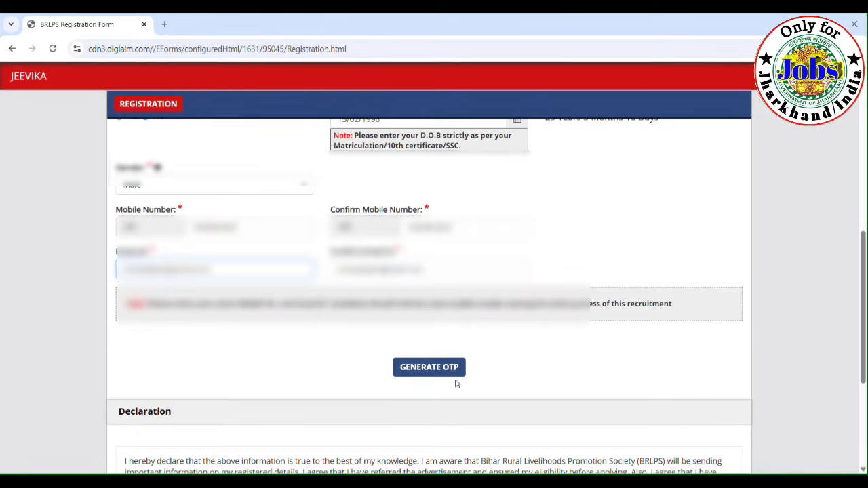
Generate an OTP and submit the captcha so the OTP is e-mailed to the candidate.
{"action": "left_click", "coordinate": [422, 374]}
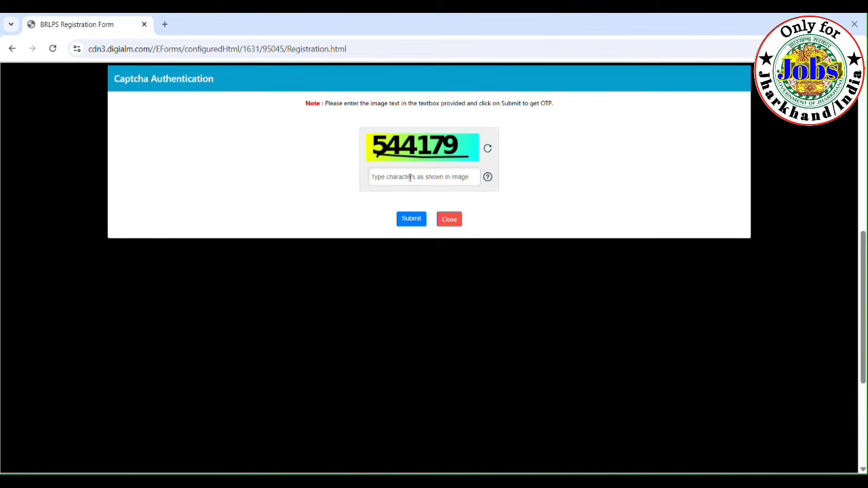
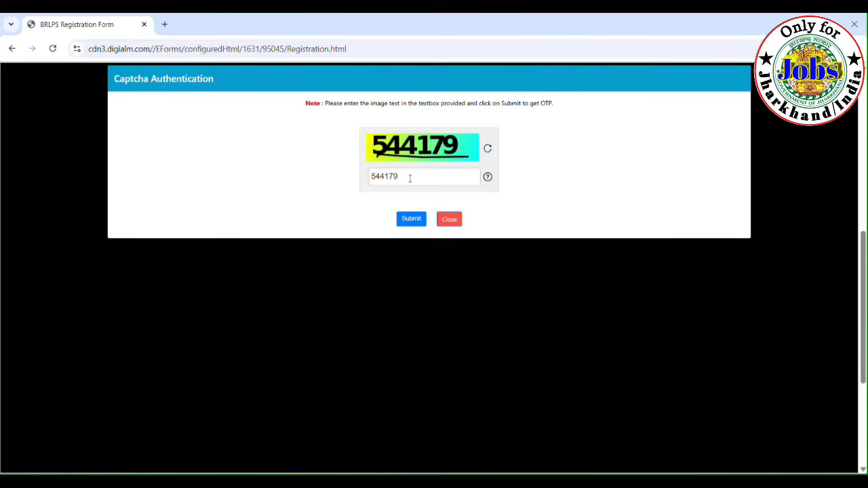
{"action": "left_click", "coordinate": [413, 221]}
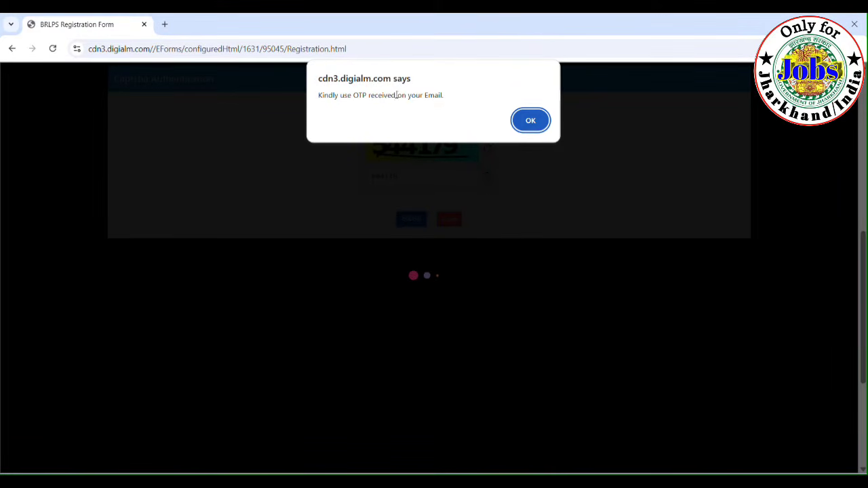
Dismiss the OTP-sent alert, enter the e-mailed OTP and validate it successfully.
{"action": "left_click_drag", "start_coordinate": [317, 95], "coordinate": [445, 95]}
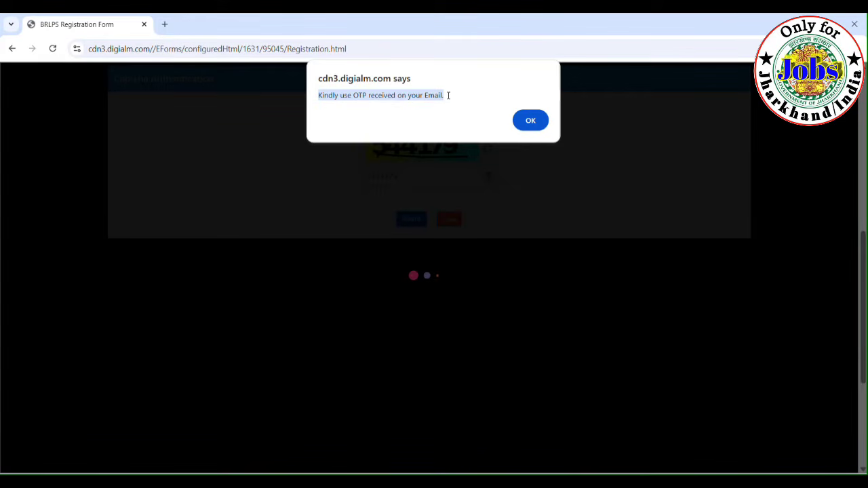
{"action": "left_click", "coordinate": [531, 122]}
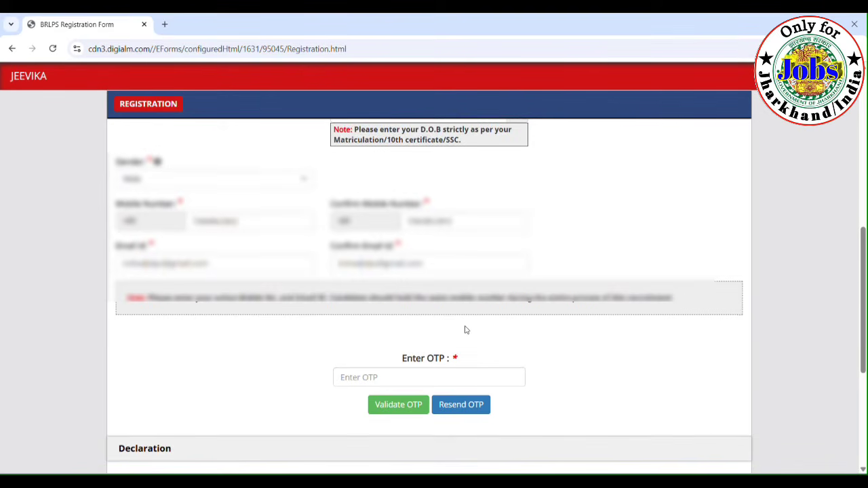
{"action": "scroll", "coordinate": [467, 326], "scroll_direction": "down", "scroll_amount": 1}
{"action": "left_click", "coordinate": [411, 320]}
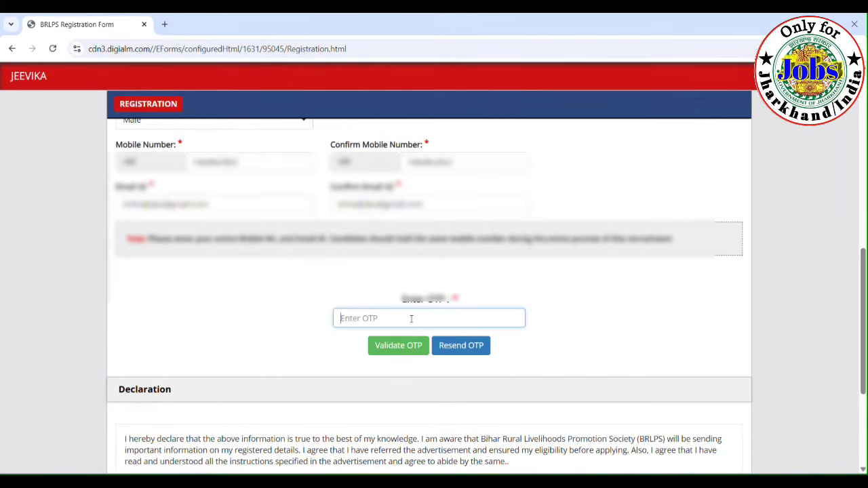
{"action": "scroll", "coordinate": [411, 318], "scroll_direction": "down", "scroll_amount": 2}
{"action": "left_click", "coordinate": [356, 220]}
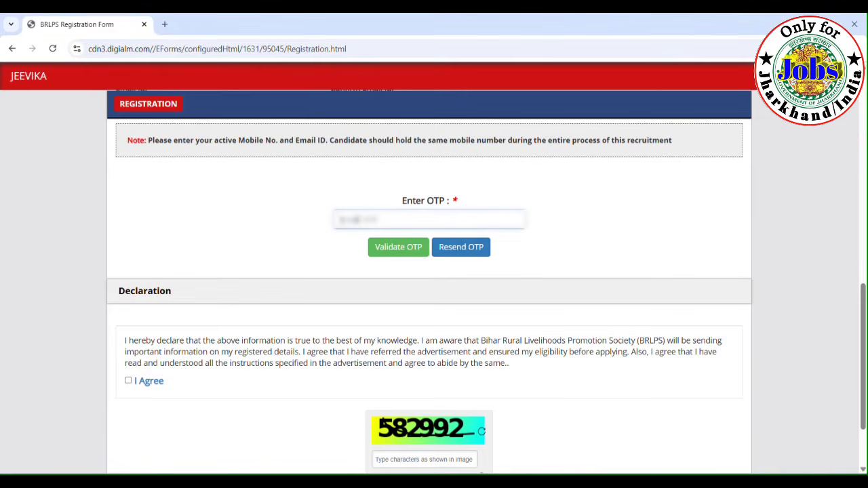
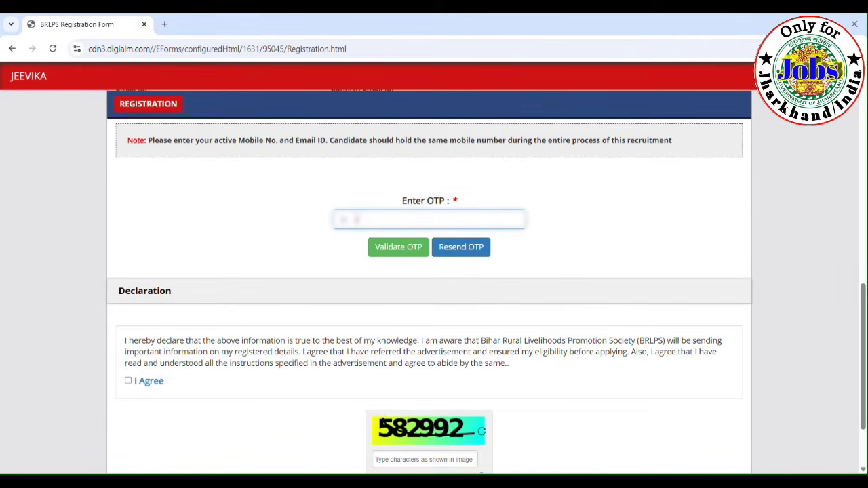
{"action": "left_click", "coordinate": [399, 248]}
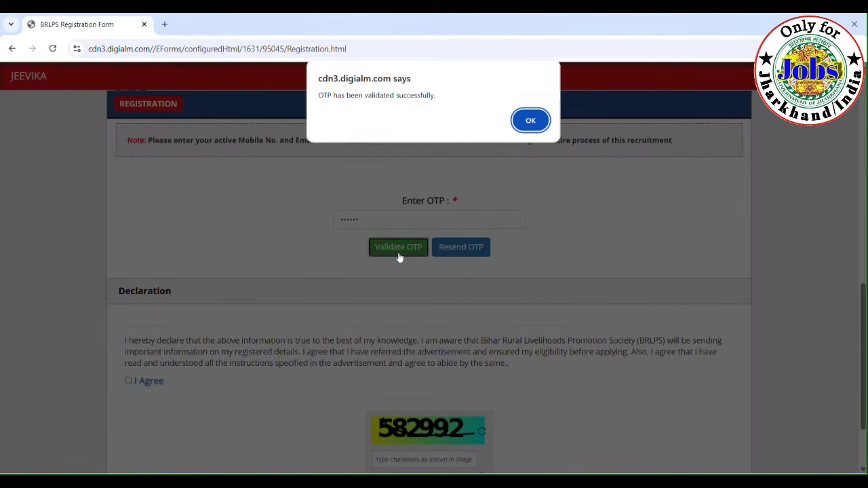
{"action": "left_click_drag", "start_coordinate": [317, 95], "coordinate": [464, 98]}
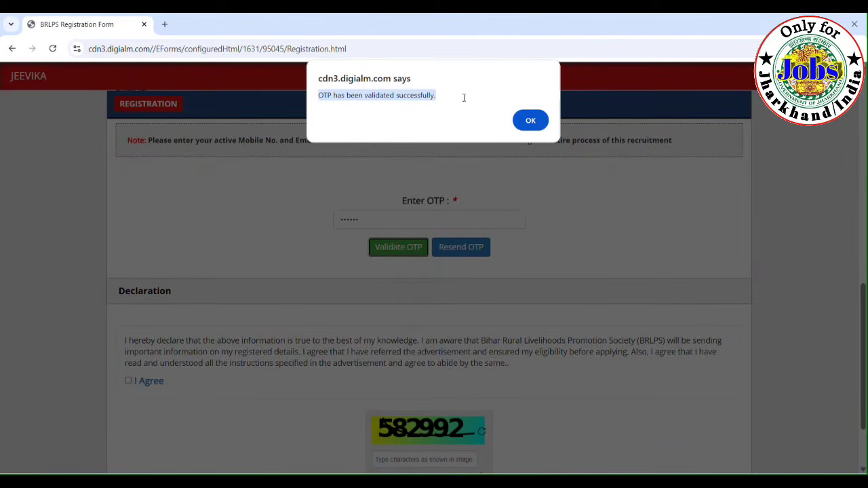
{"action": "left_click", "coordinate": [528, 125]}
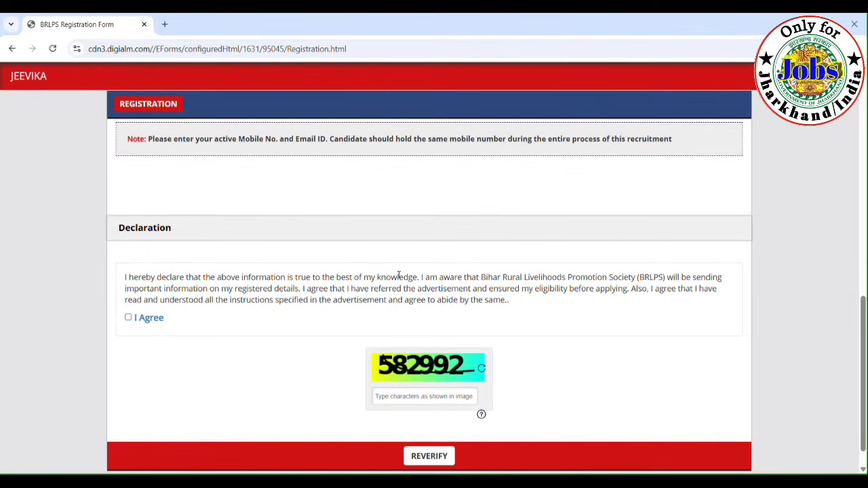
Tick I Agree on the declaration, enter the new captcha and reverify the entered details.
{"action": "scroll", "coordinate": [398, 274], "scroll_direction": "down", "scroll_amount": 1}
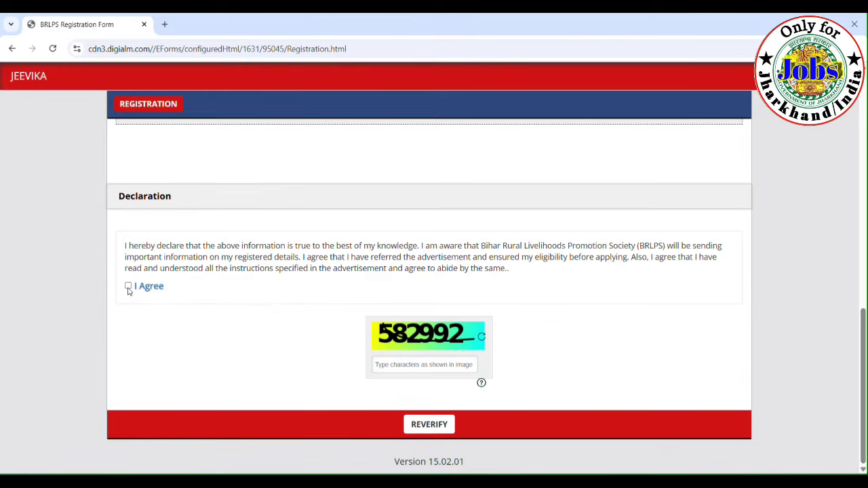
{"action": "left_click", "coordinate": [128, 287]}
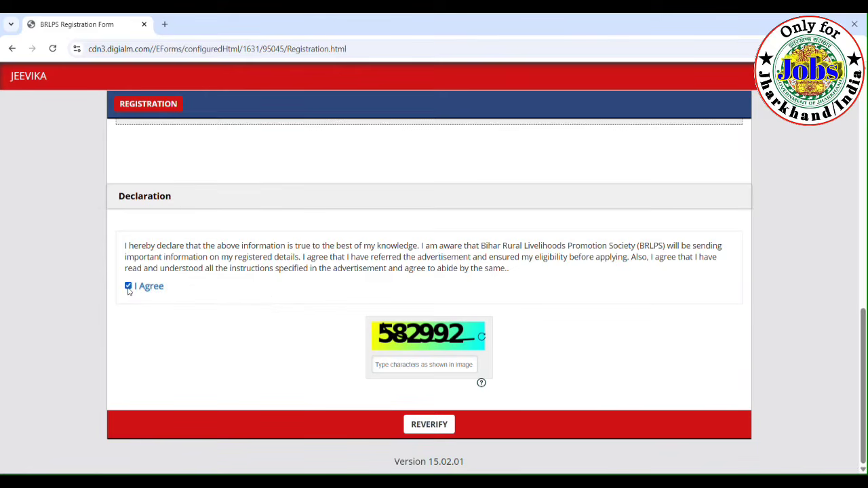
{"action": "left_click", "coordinate": [400, 365]}
{"action": "type", "text": "58"}
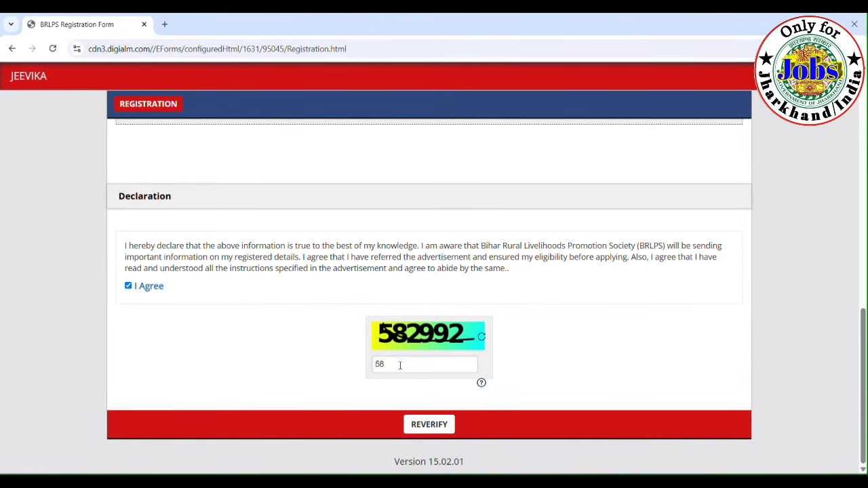
{"action": "type", "text": "2992"}
{"action": "left_click", "coordinate": [429, 424]}
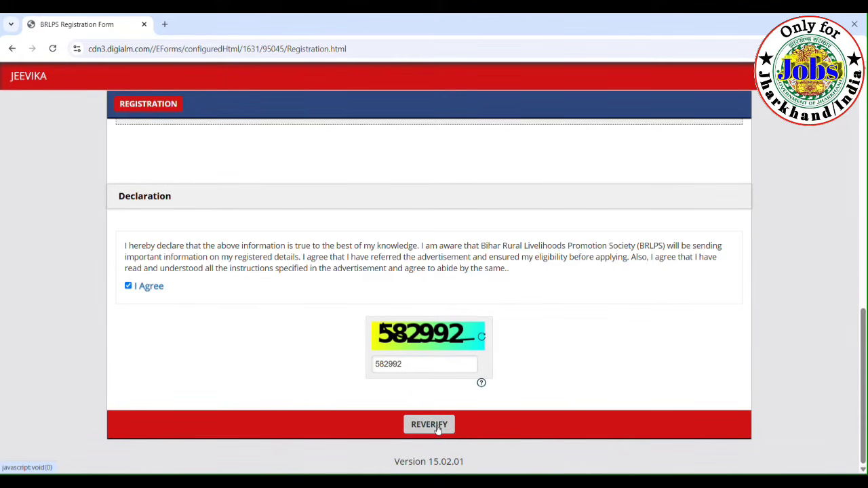
{"action": "scroll", "coordinate": [438, 425], "scroll_direction": "down", "scroll_amount": 3}
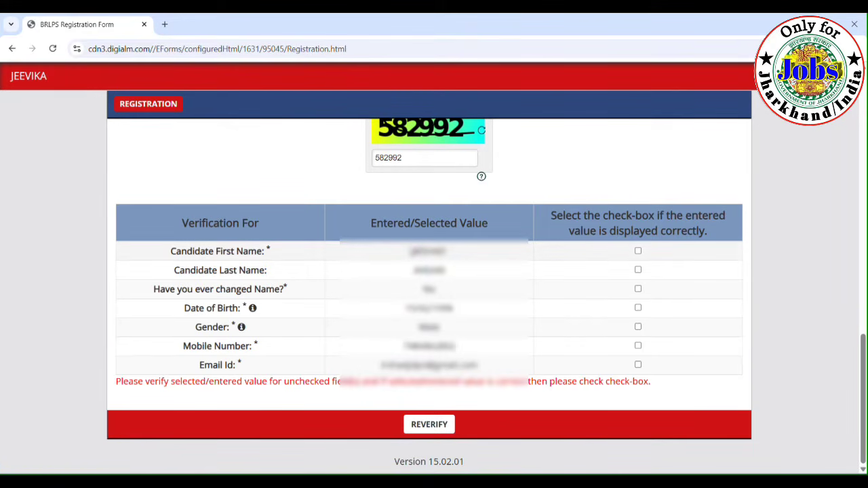
Tick all seven verification checkboxes, First Name through Email Id, and submit the registration.
{"action": "double_click", "coordinate": [428, 251]}
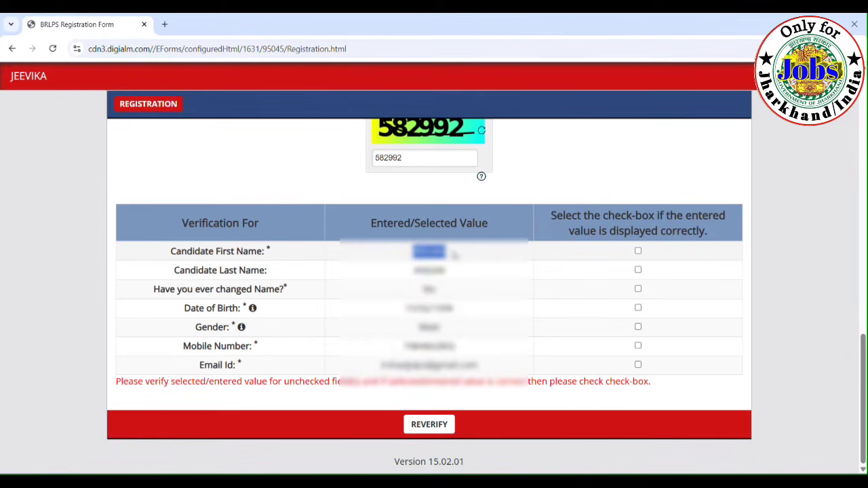
{"action": "left_click", "coordinate": [637, 251]}
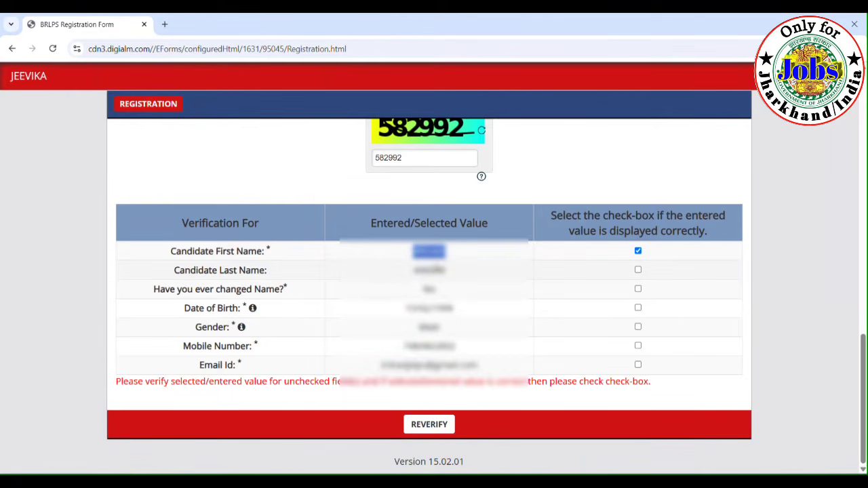
{"action": "left_click", "coordinate": [637, 270]}
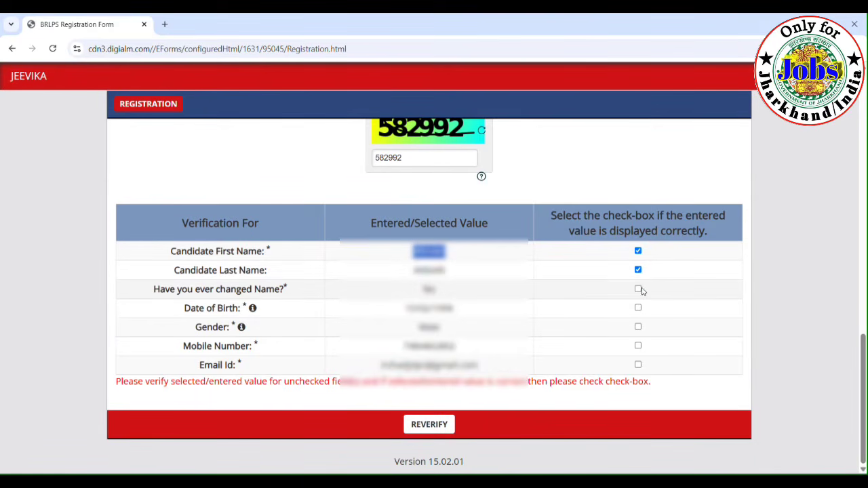
{"action": "left_click", "coordinate": [638, 290]}
{"action": "left_click", "coordinate": [638, 309]}
{"action": "left_click", "coordinate": [638, 328]}
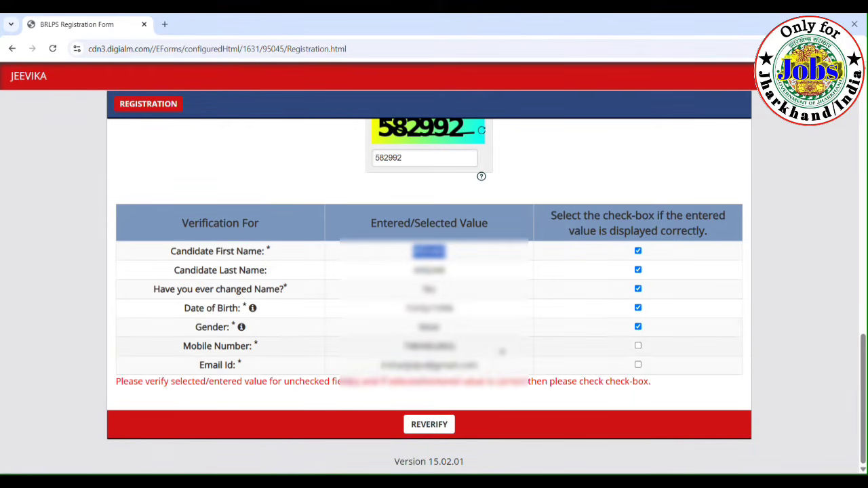
{"action": "left_click", "coordinate": [638, 346]}
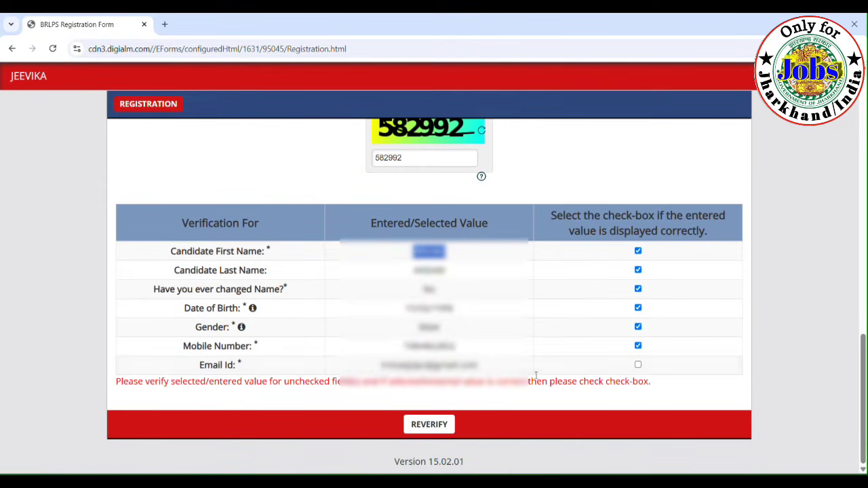
{"action": "left_click", "coordinate": [637, 366]}
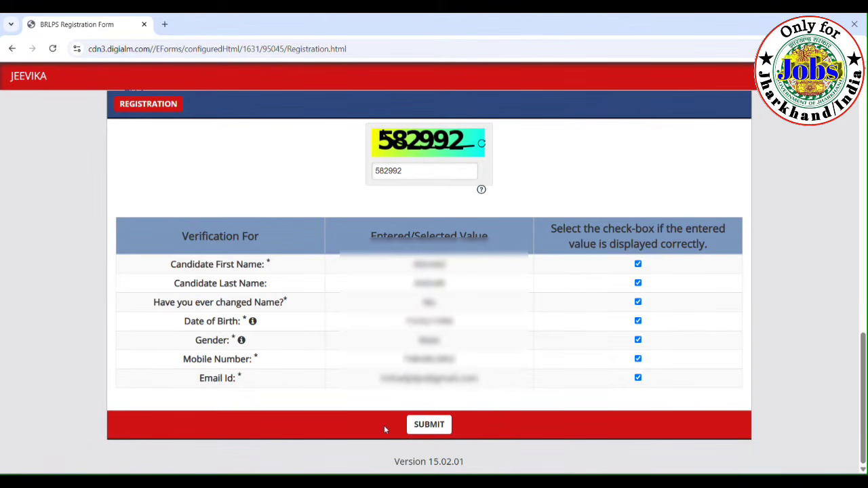
{"action": "left_click", "coordinate": [442, 426]}
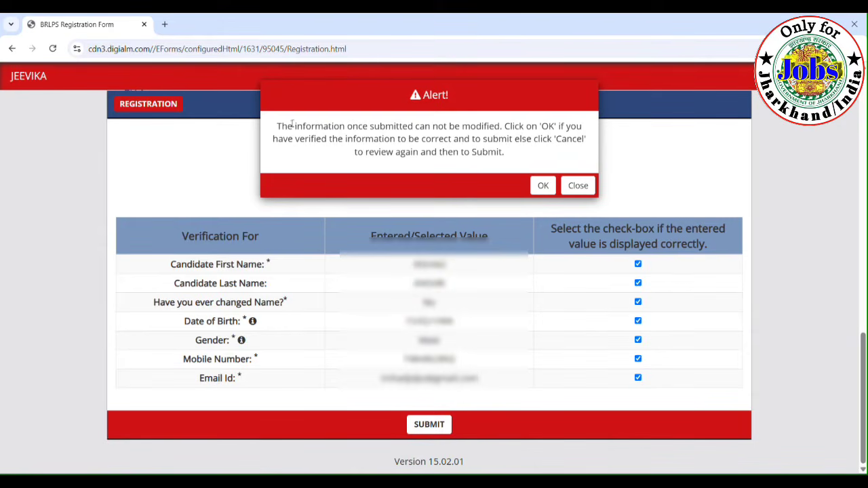
Confirm the final registration submission despite the warning that submitted information cannot be modified.
{"action": "left_click_drag", "start_coordinate": [279, 126], "coordinate": [557, 158]}
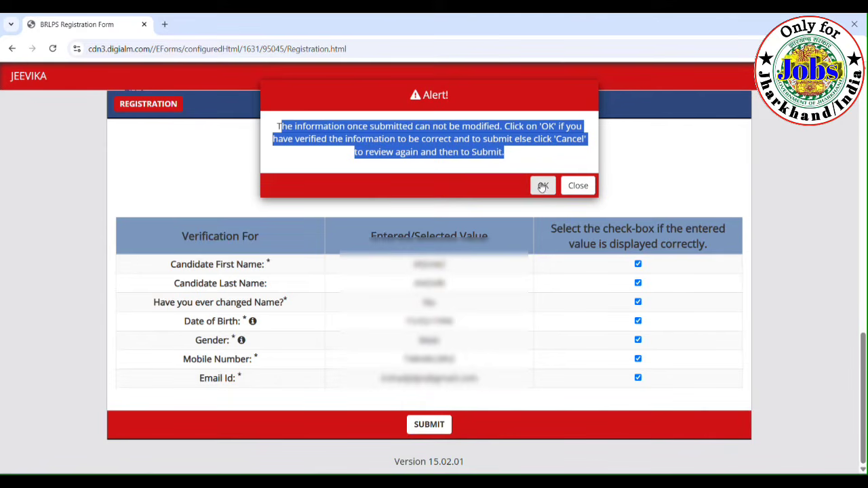
{"action": "left_click", "coordinate": [543, 186]}
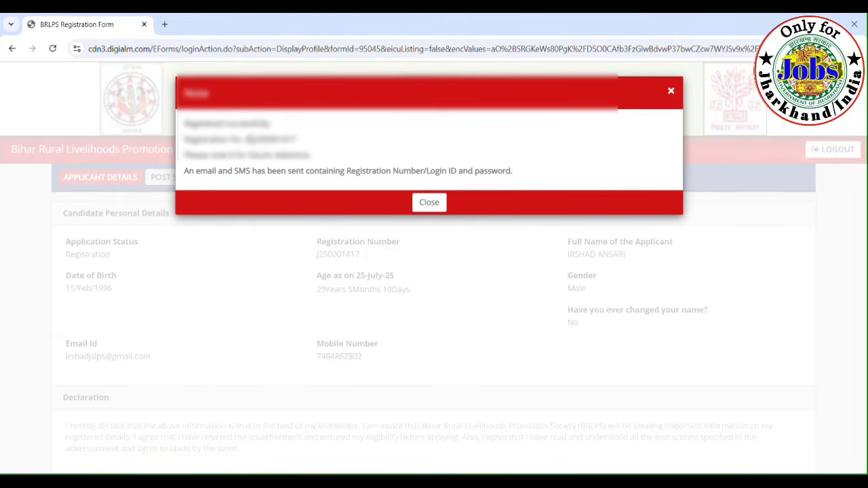
Close the login-details notice, review the applicant profile, and go to the POST SELECTION page.
{"action": "left_click", "coordinate": [428, 203]}
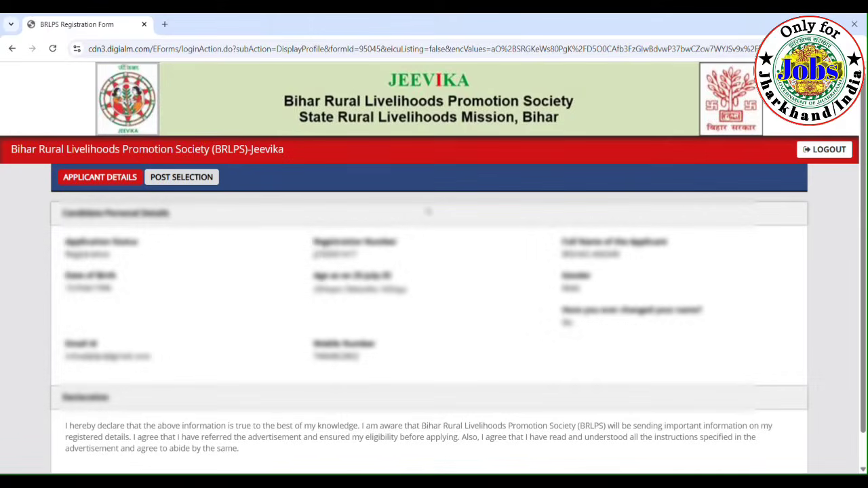
{"action": "scroll", "coordinate": [395, 285], "scroll_direction": "down", "scroll_amount": 1}
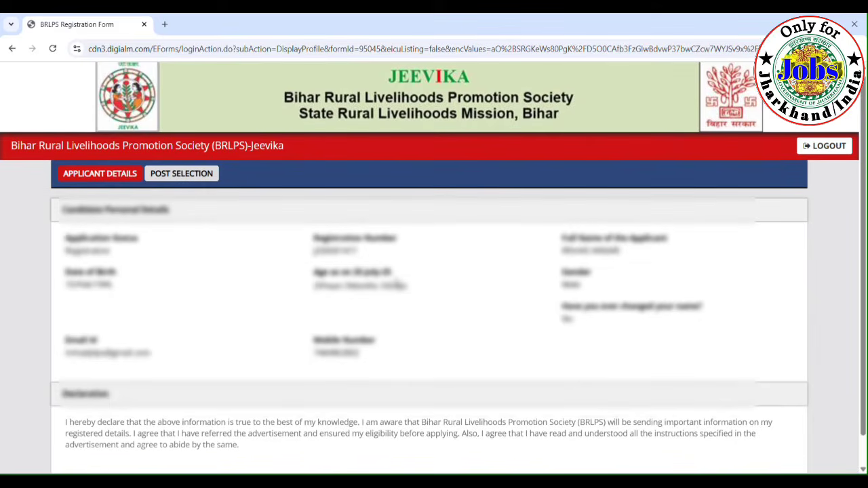
{"action": "scroll", "coordinate": [395, 283], "scroll_direction": "down", "scroll_amount": 1}
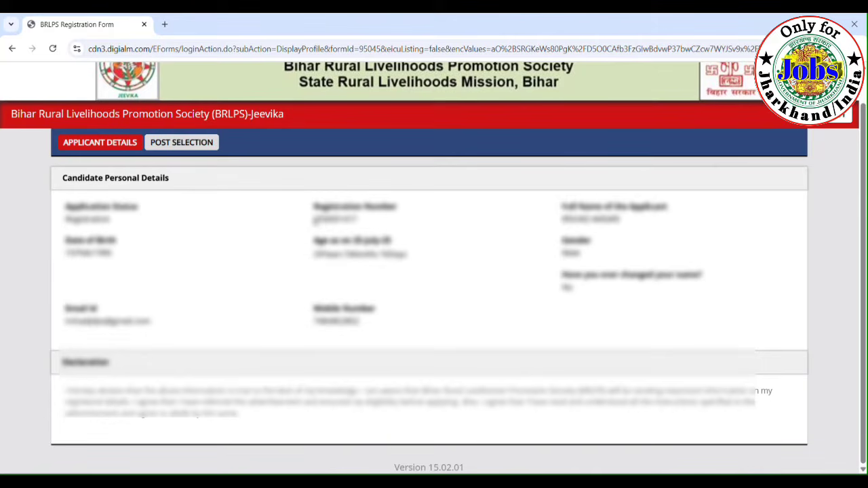
{"action": "scroll", "coordinate": [277, 228], "scroll_direction": "up", "scroll_amount": 1}
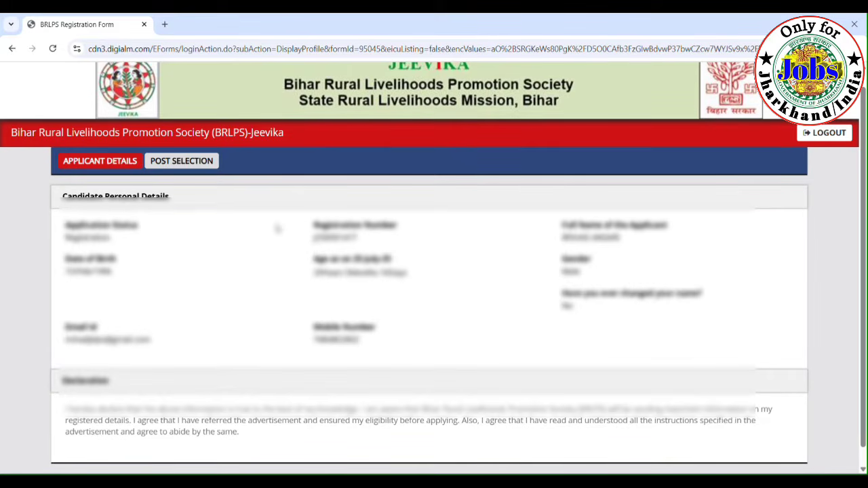
{"action": "left_click", "coordinate": [192, 160]}
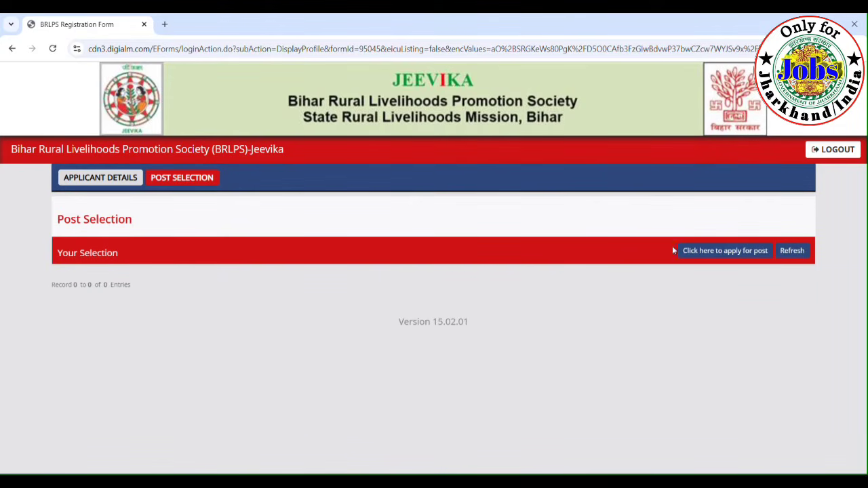
Use 'Click here to apply for post' to open the JEEViKA application form in a new tab.
{"action": "left_click", "coordinate": [750, 254]}
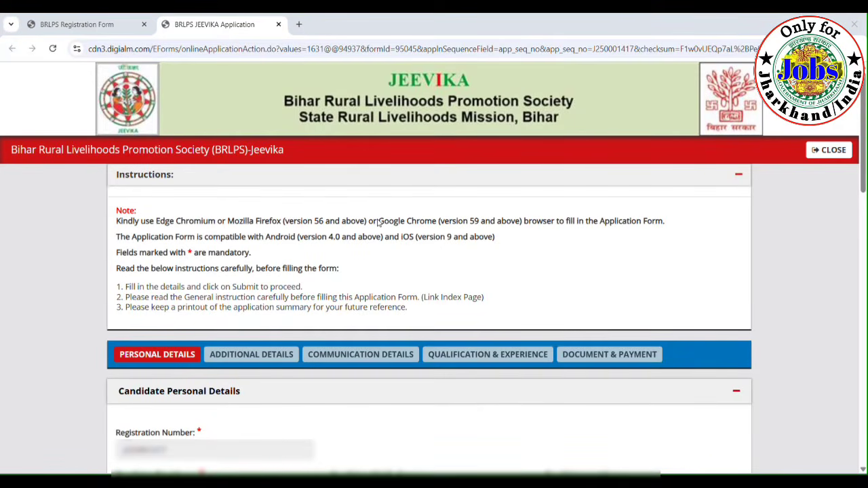
{"action": "left_click", "coordinate": [60, 25]}
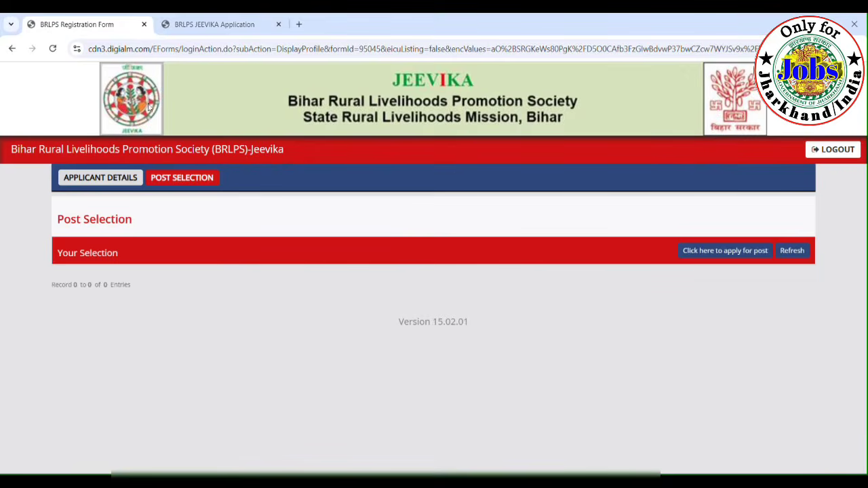
{"action": "left_click", "coordinate": [206, 24]}
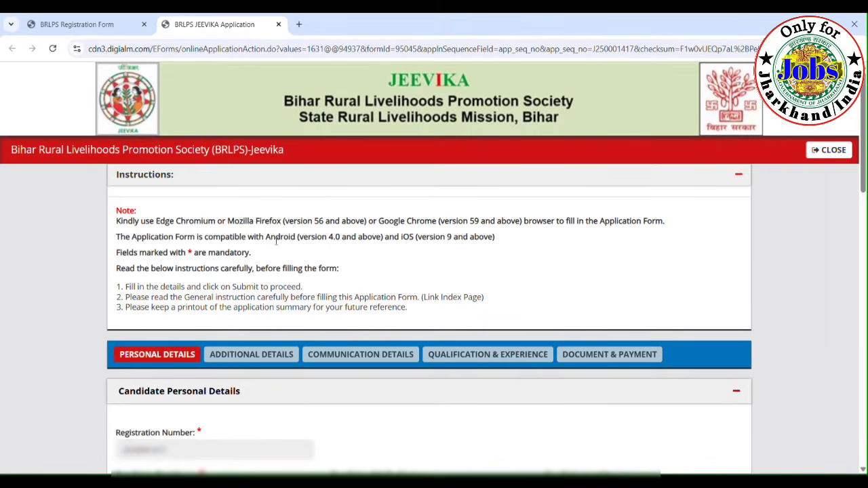
Look over Personal Details, highlighting the Registration Number and Candidate First Name labels.
{"action": "scroll", "coordinate": [338, 240], "scroll_direction": "down", "scroll_amount": 1}
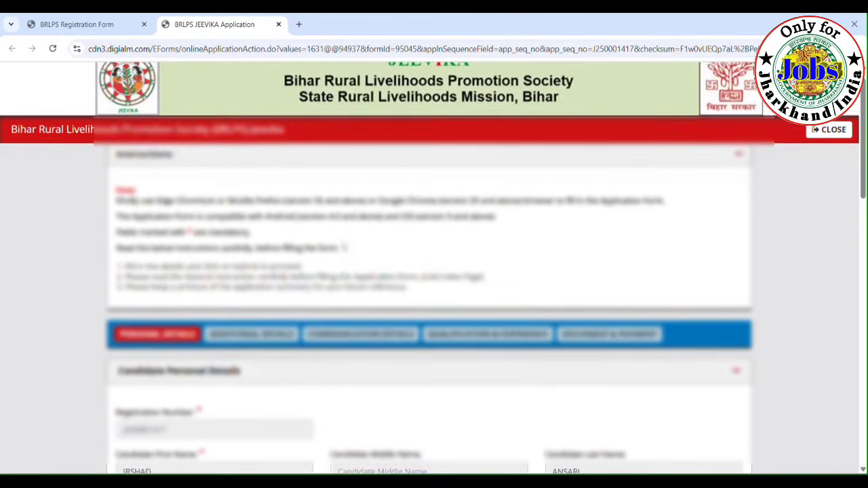
{"action": "scroll", "coordinate": [343, 248], "scroll_direction": "down", "scroll_amount": 3}
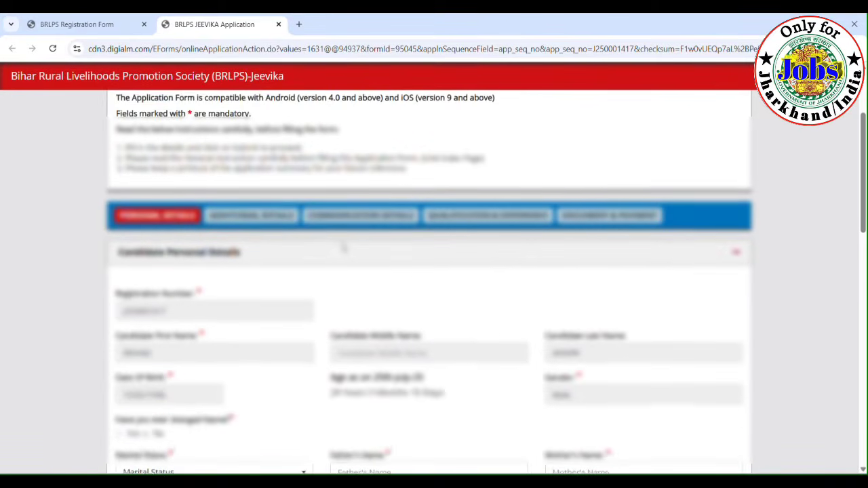
{"action": "scroll", "coordinate": [343, 247], "scroll_direction": "down", "scroll_amount": 2}
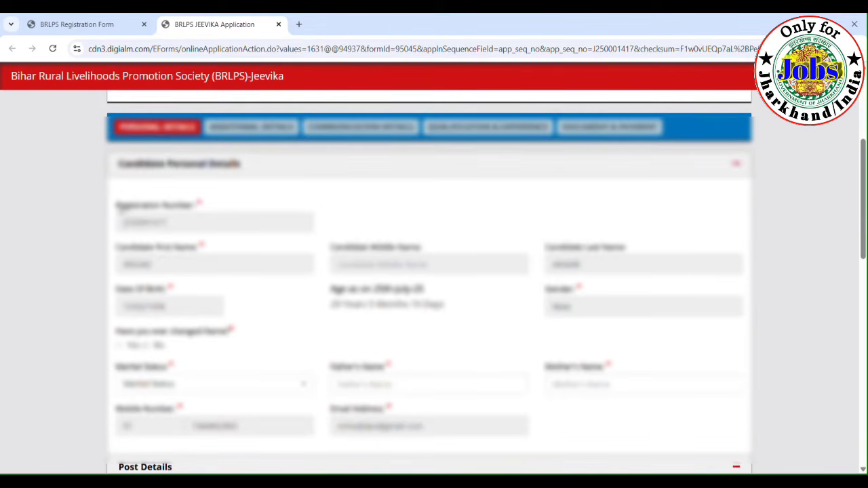
{"action": "left_click_drag", "start_coordinate": [118, 205], "coordinate": [195, 204]}
{"action": "left_click_drag", "start_coordinate": [143, 244], "coordinate": [203, 245]}
{"action": "scroll", "coordinate": [222, 251], "scroll_direction": "down", "scroll_amount": 3}
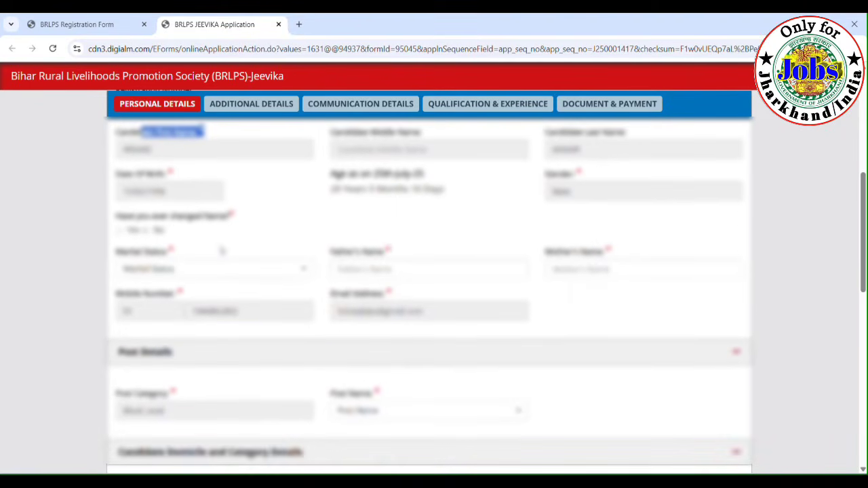
{"action": "scroll", "coordinate": [223, 251], "scroll_direction": "down", "scroll_amount": 1}
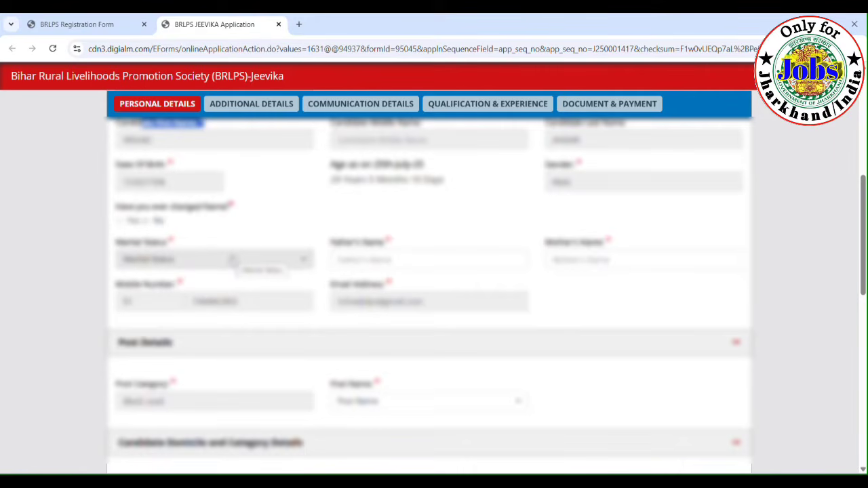
Set Marital Status to Married and enter the father's and mother's names.
{"action": "left_click", "coordinate": [232, 260]}
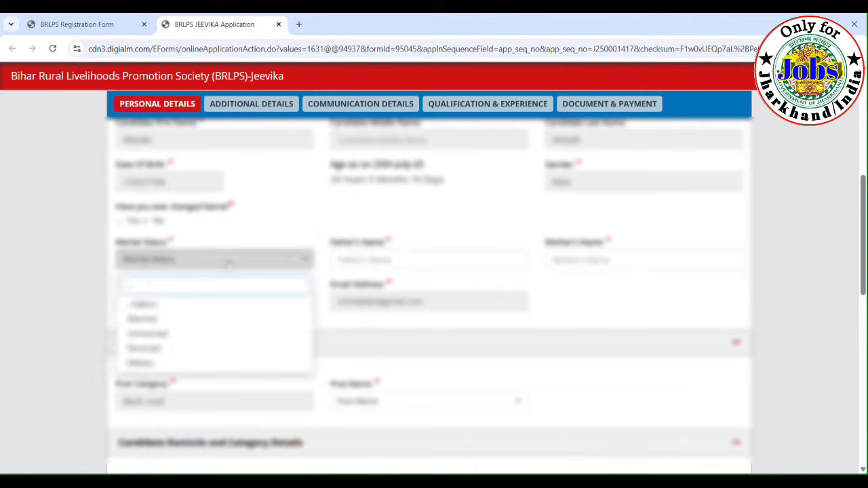
{"action": "left_click", "coordinate": [153, 319]}
{"action": "left_click", "coordinate": [357, 260]}
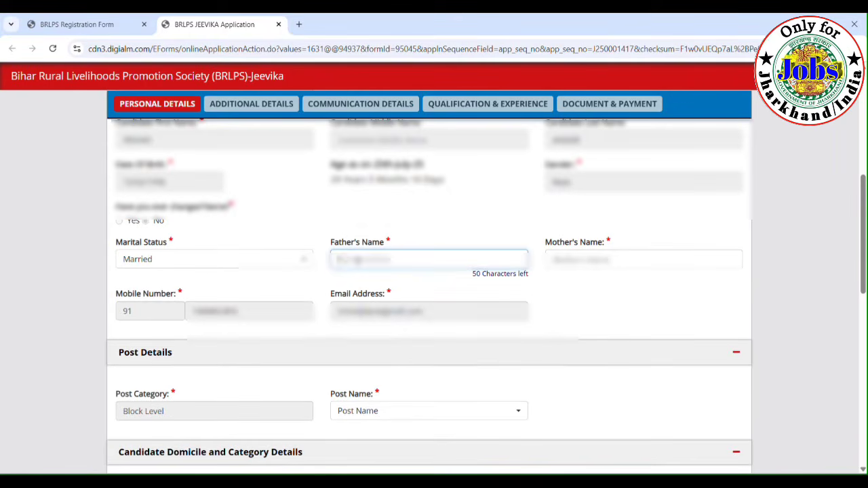
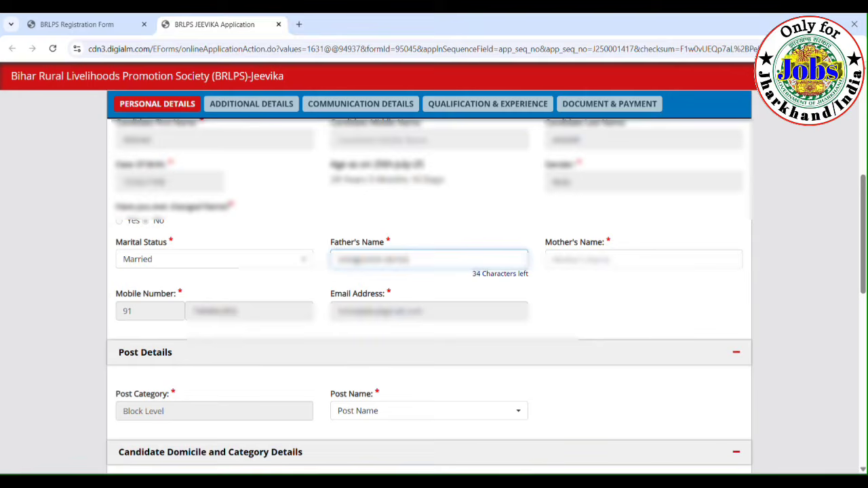
{"action": "key", "text": "Tab"}
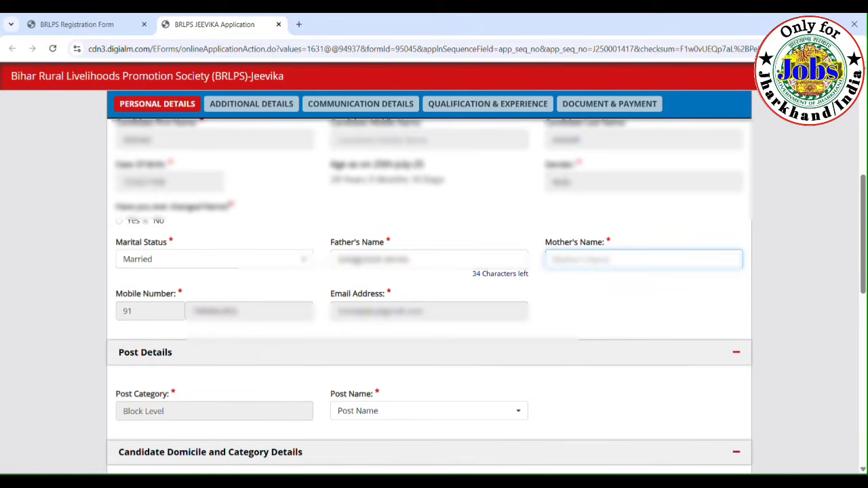
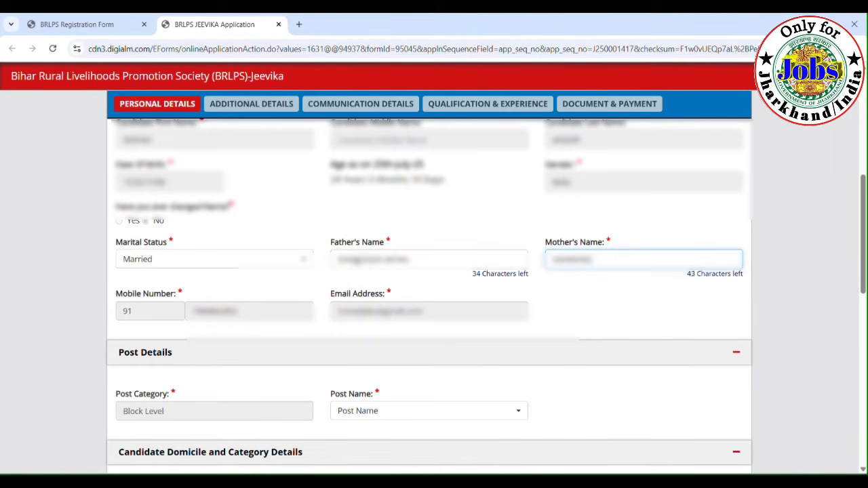
{"action": "scroll", "coordinate": [357, 327], "scroll_direction": "down", "scroll_amount": 2}
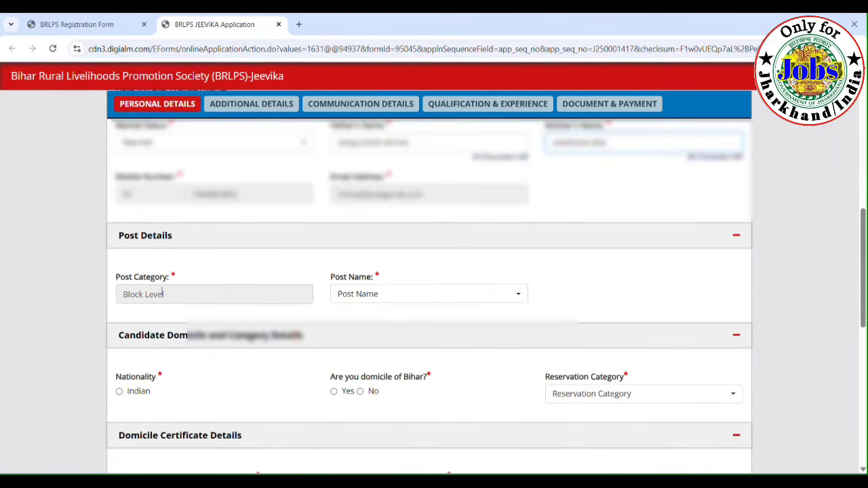
{"action": "left_click", "coordinate": [170, 292]}
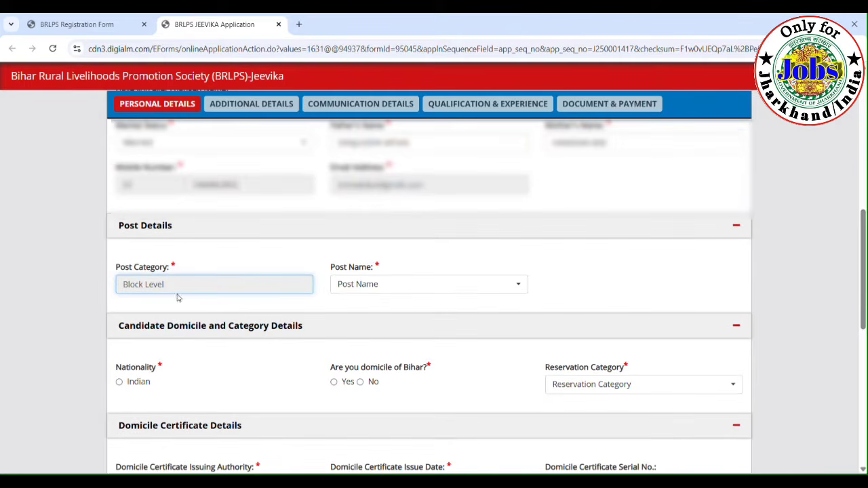
{"action": "left_click", "coordinate": [384, 290]}
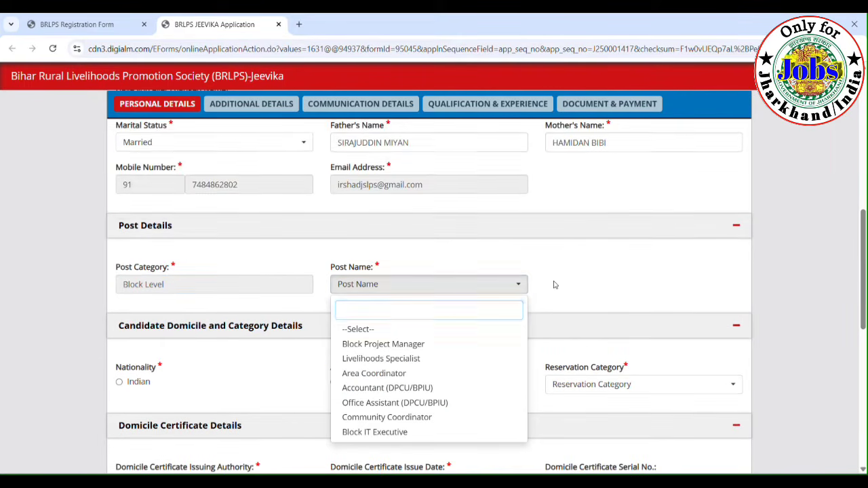
Select Community Coordinator as the Post Name, which fills Post Code 26.
{"action": "scroll", "coordinate": [552, 285], "scroll_direction": "down", "scroll_amount": 2}
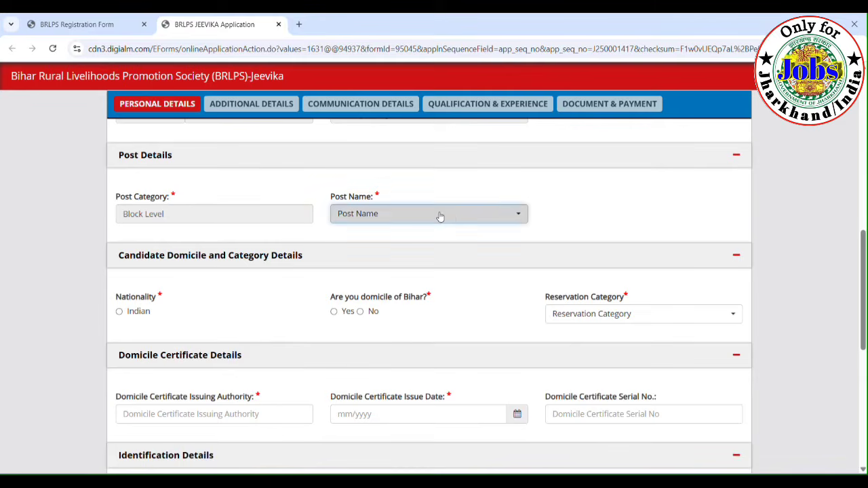
{"action": "left_click", "coordinate": [492, 221]}
{"action": "left_click", "coordinate": [491, 221]}
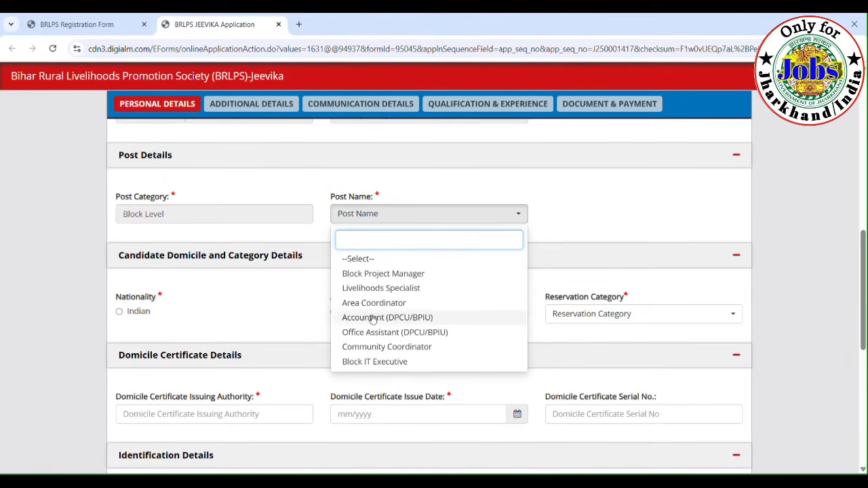
{"action": "left_click", "coordinate": [397, 349]}
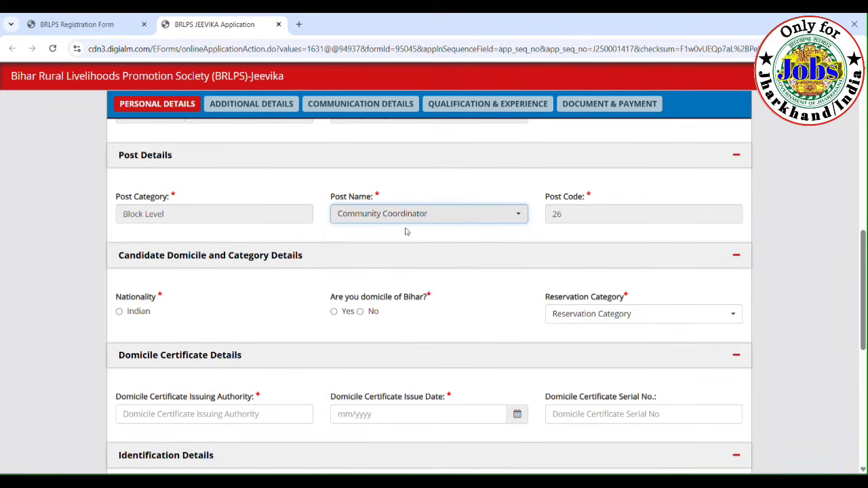
{"action": "scroll", "coordinate": [417, 239], "scroll_direction": "down", "scroll_amount": 1}
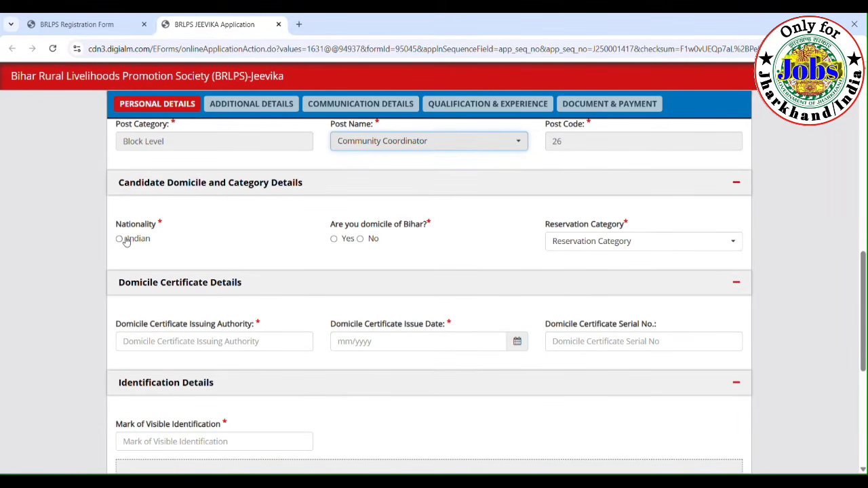
Set nationality to Indian and try out the Bihar domicile and reservation category options.
{"action": "left_click", "coordinate": [124, 241]}
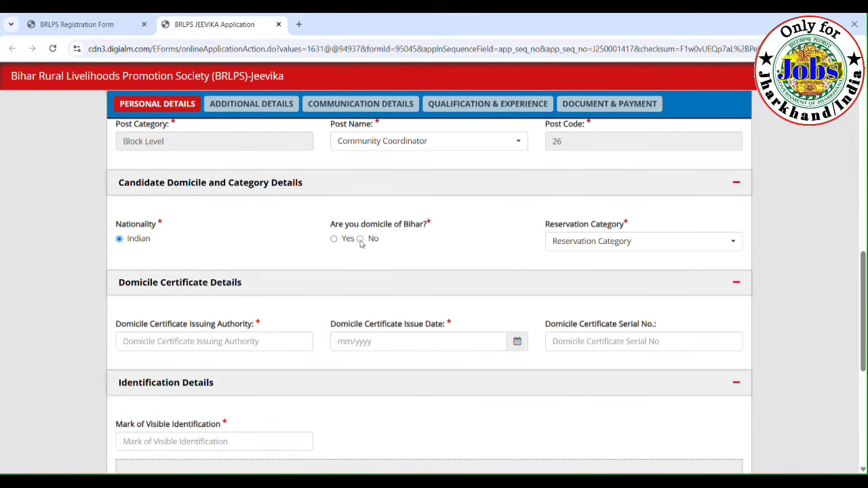
{"action": "left_click", "coordinate": [361, 240]}
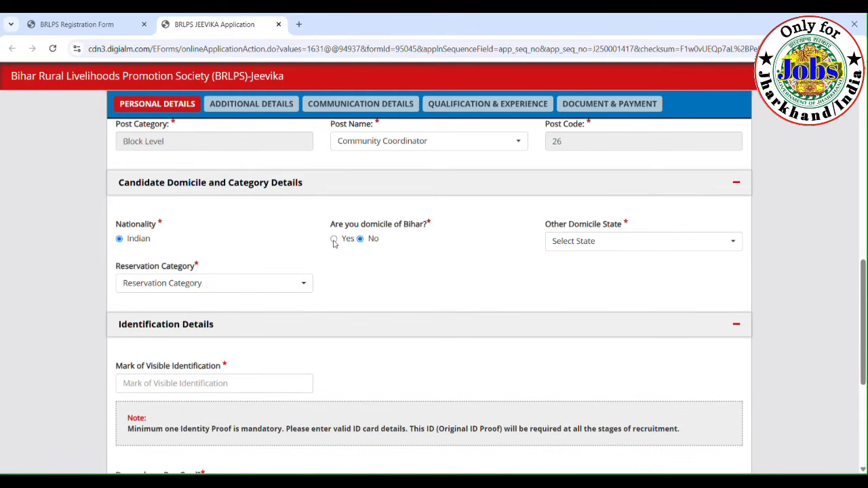
{"action": "left_click", "coordinate": [334, 241]}
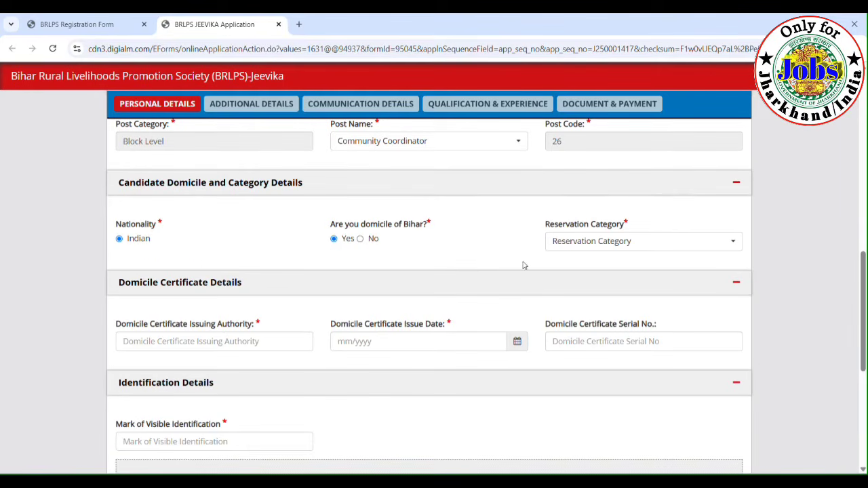
{"action": "left_click", "coordinate": [561, 246]}
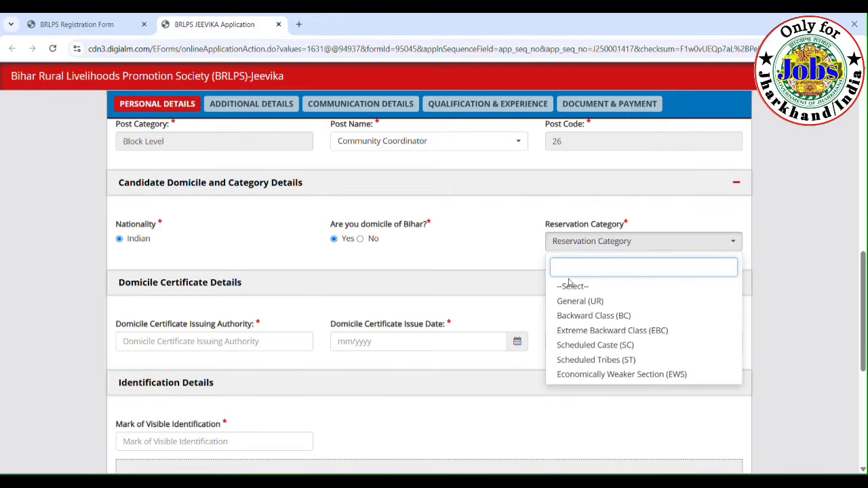
{"action": "scroll", "coordinate": [603, 339], "scroll_direction": "down", "scroll_amount": 1}
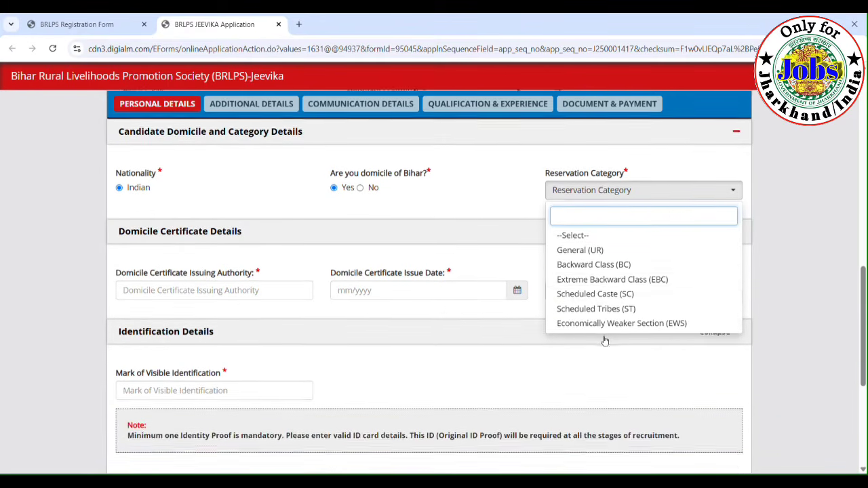
{"action": "scroll", "coordinate": [604, 341], "scroll_direction": "up", "scroll_amount": 1}
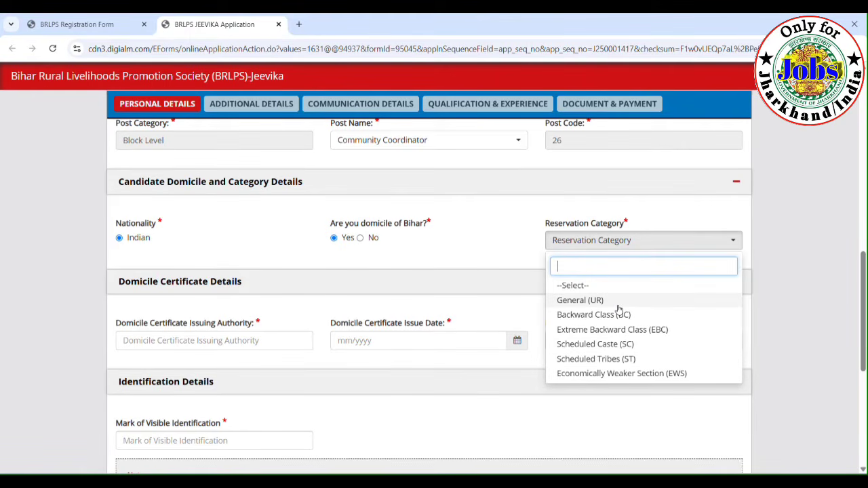
{"action": "left_click", "coordinate": [391, 251]}
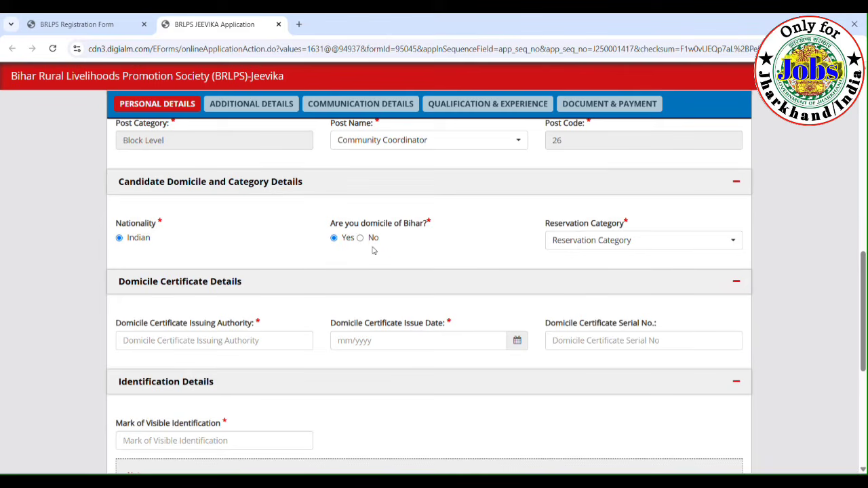
Answer No to Bihar domicile, choose Jharkhand as domicile state and General (UR) category.
{"action": "left_click", "coordinate": [362, 240]}
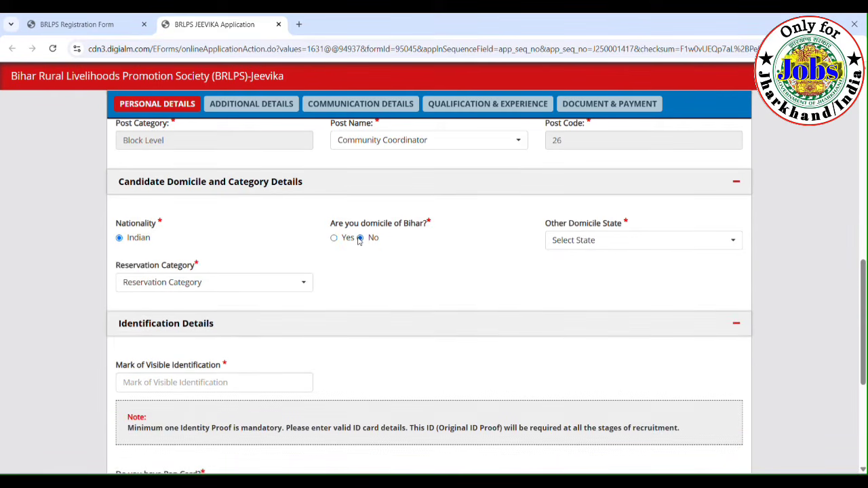
{"action": "left_click", "coordinate": [579, 240]}
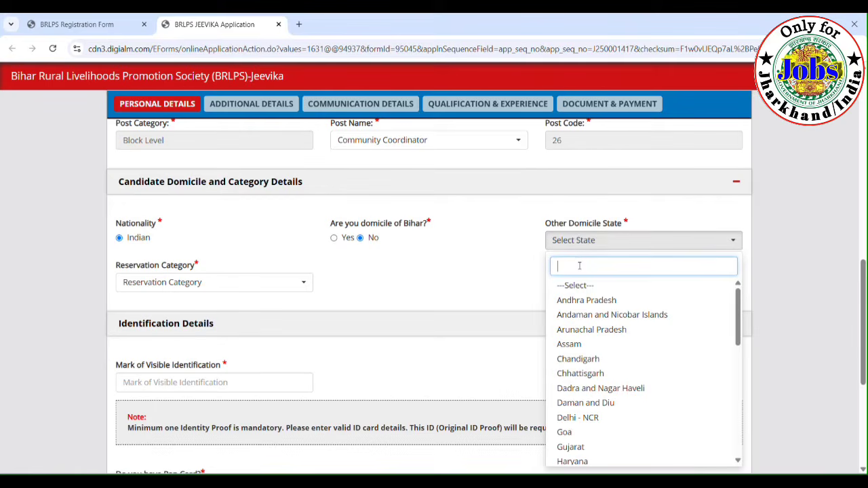
{"action": "type", "text": "JH"}
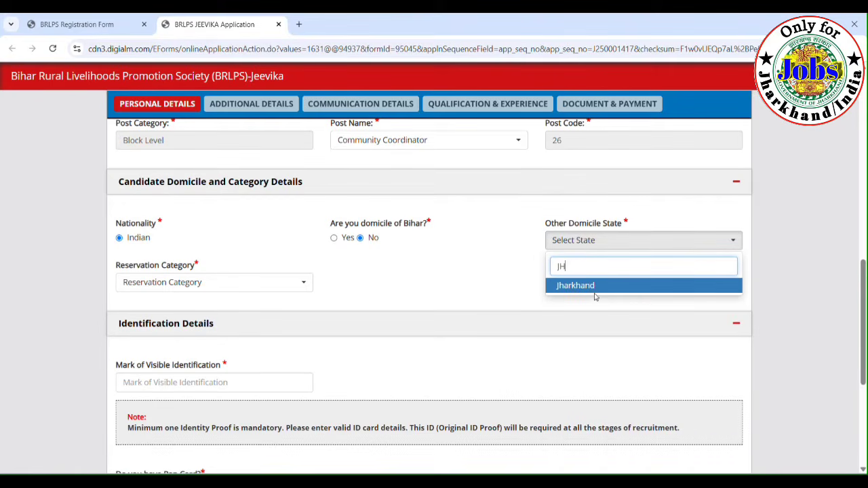
{"action": "left_click", "coordinate": [595, 289]}
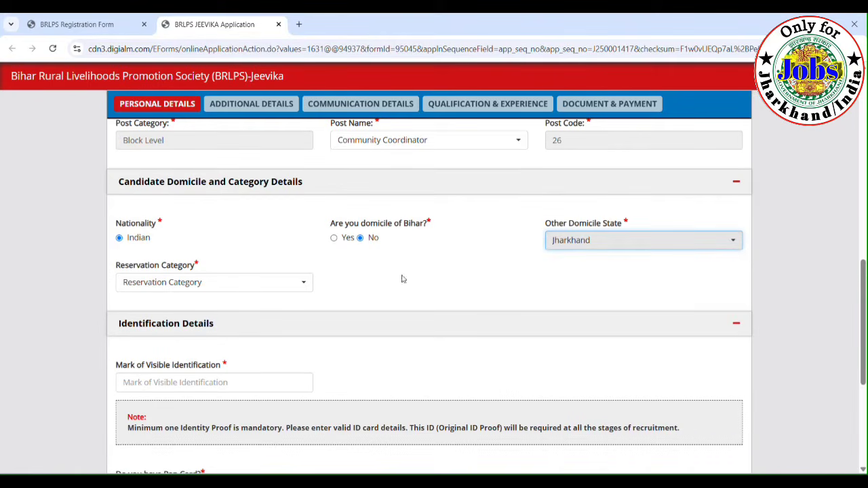
{"action": "left_click", "coordinate": [213, 289]}
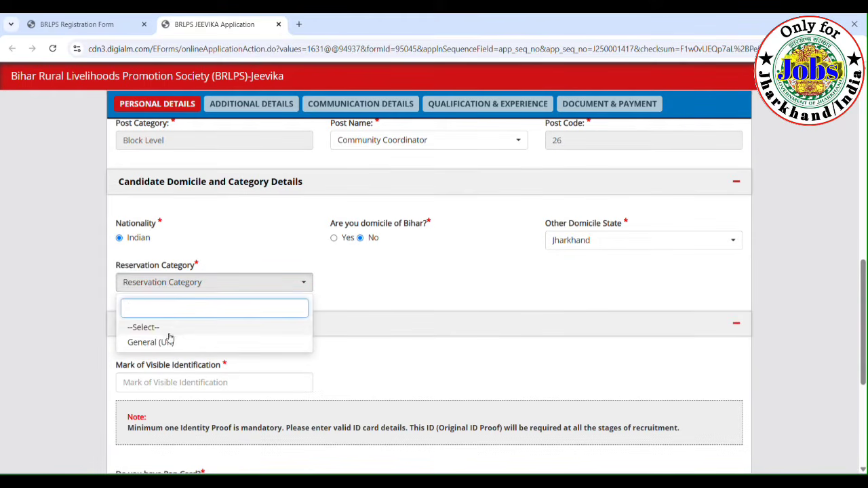
{"action": "left_click", "coordinate": [170, 343]}
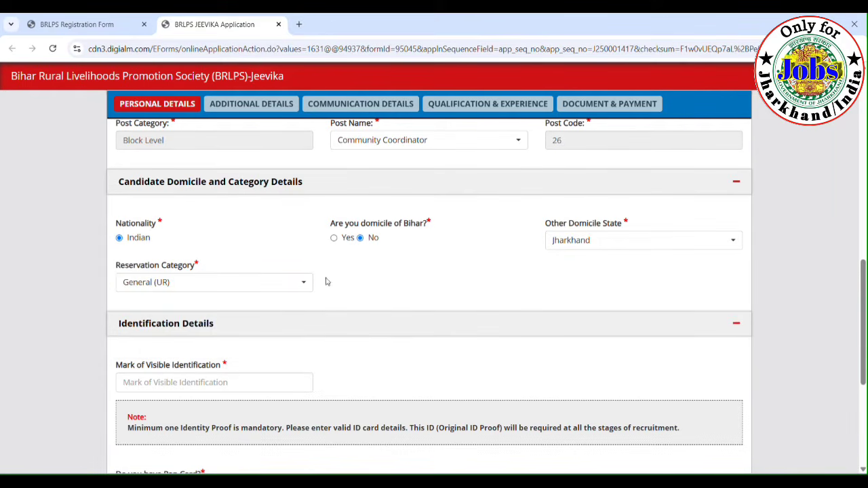
{"action": "scroll", "coordinate": [365, 299], "scroll_direction": "down", "scroll_amount": 1}
{"action": "scroll", "coordinate": [364, 298], "scroll_direction": "down", "scroll_amount": 1}
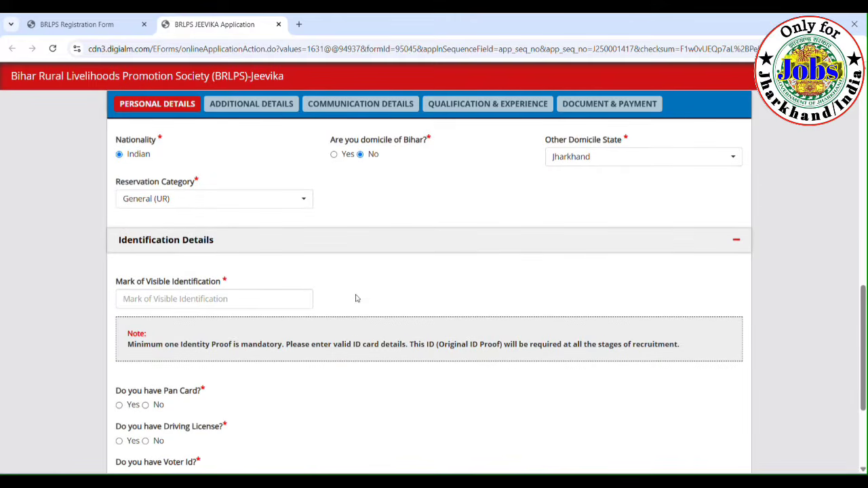
Paste 'A MOLE MARK ON LEFT SIDE OF NOSE' as the visible identification mark.
{"action": "scroll", "coordinate": [360, 277], "scroll_direction": "down", "scroll_amount": 1}
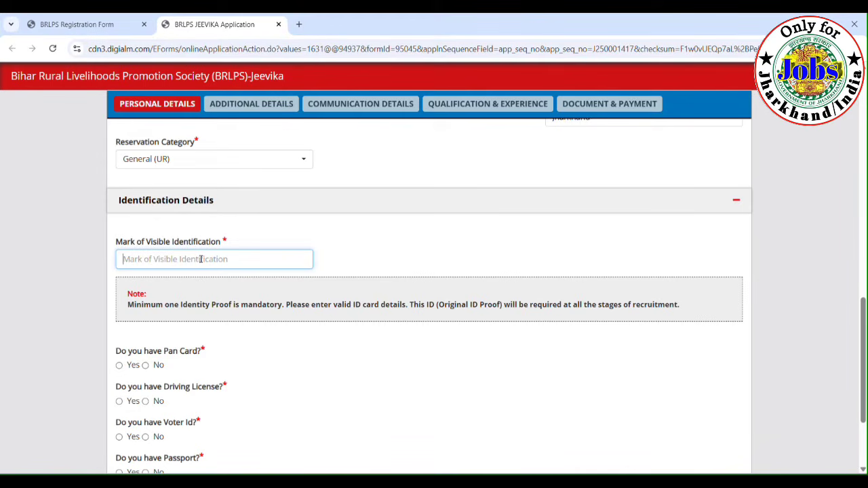
{"action": "type", "text": "A MOLE MARK ON LEFT SIDE OF NOSE"}
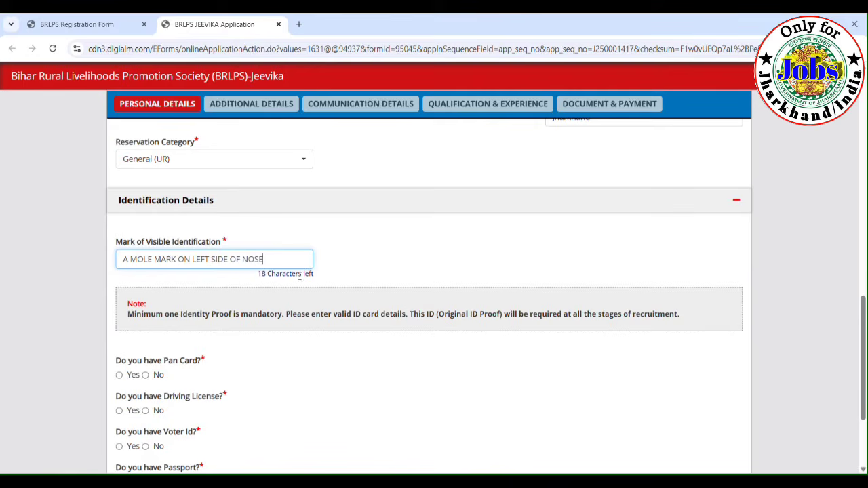
{"action": "scroll", "coordinate": [302, 288], "scroll_direction": "down", "scroll_amount": 3}
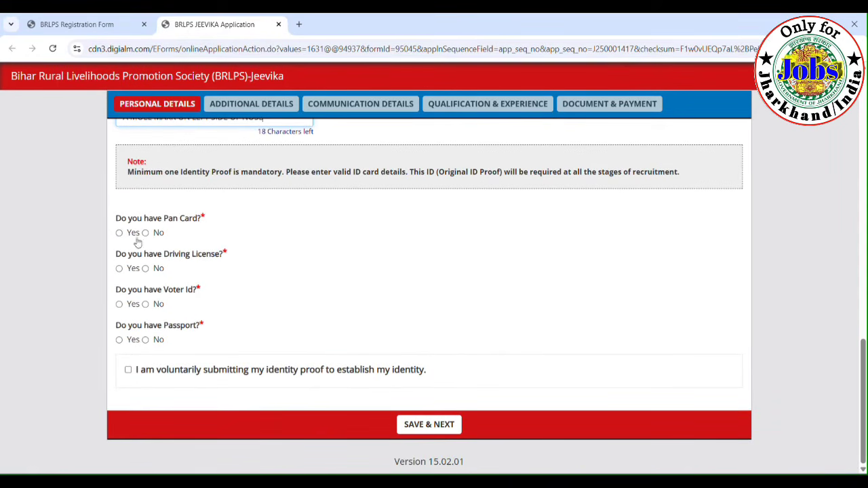
Answer Yes to PAN card and No to driving licence, and begin the PAN number.
{"action": "left_click", "coordinate": [130, 234]}
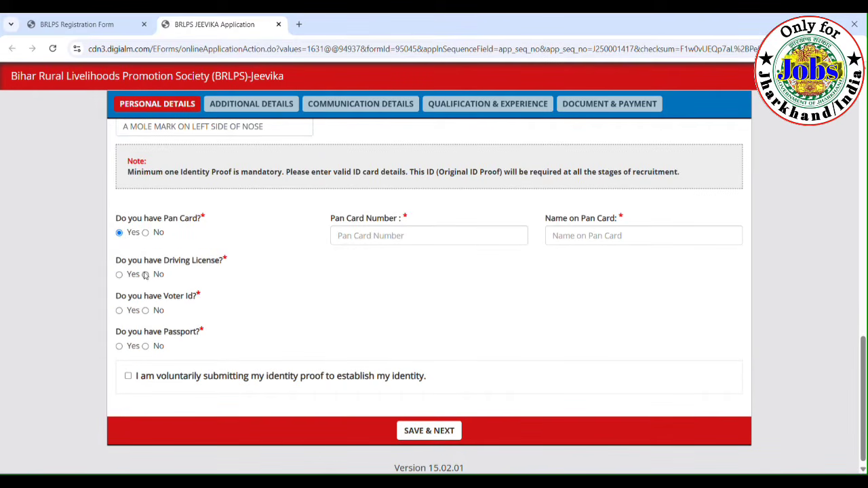
{"action": "left_click", "coordinate": [119, 275]}
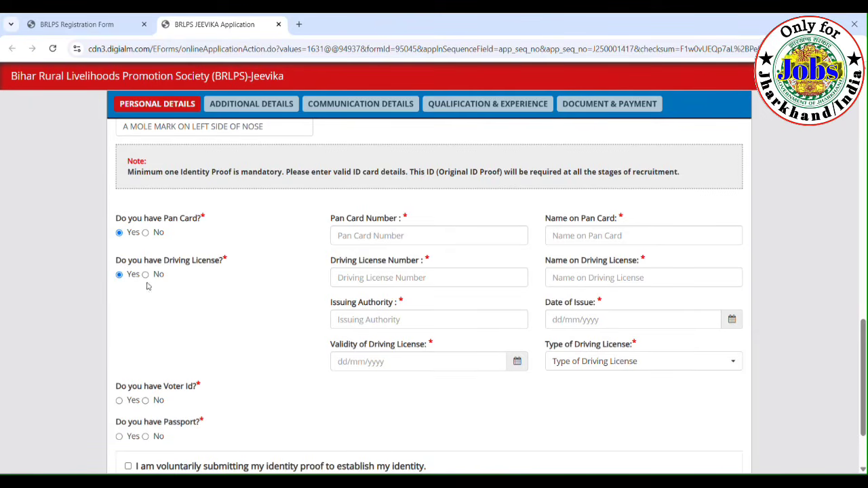
{"action": "left_click", "coordinate": [145, 275]}
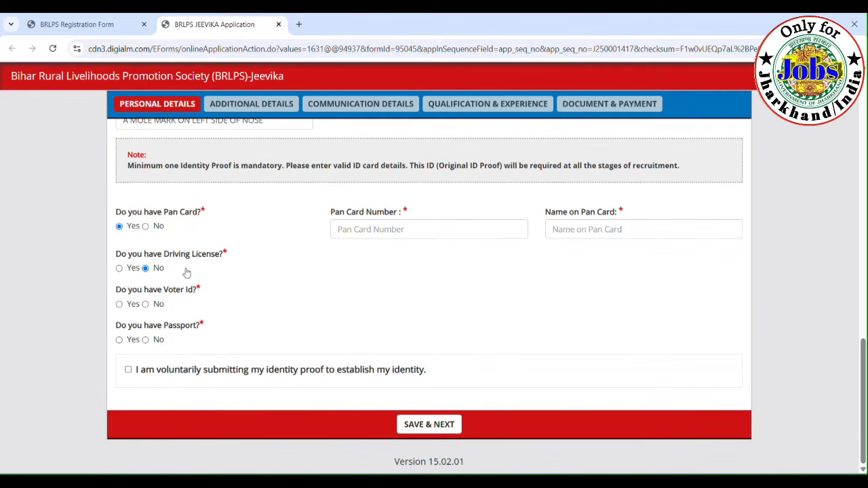
{"action": "left_click", "coordinate": [378, 229]}
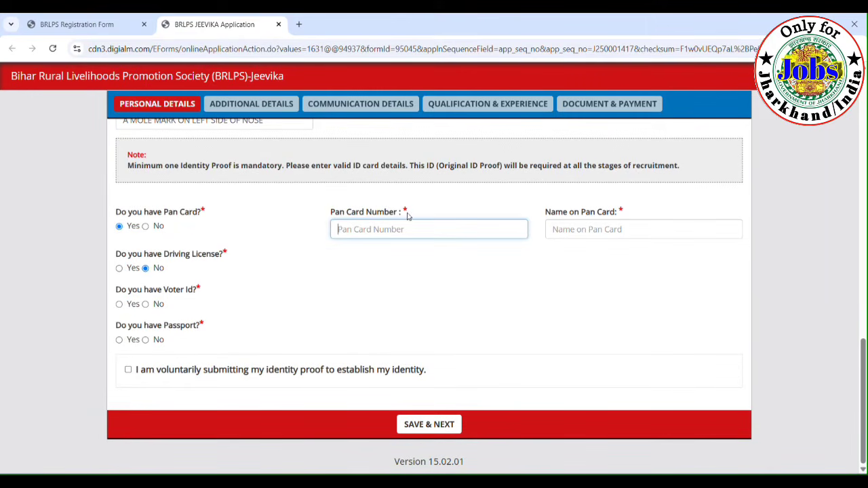
{"action": "left_click", "coordinate": [404, 212]}
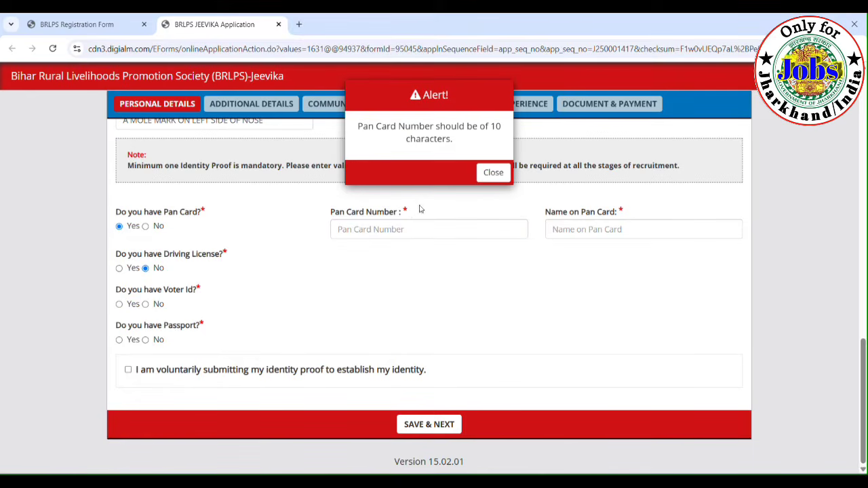
{"action": "left_click", "coordinate": [492, 172]}
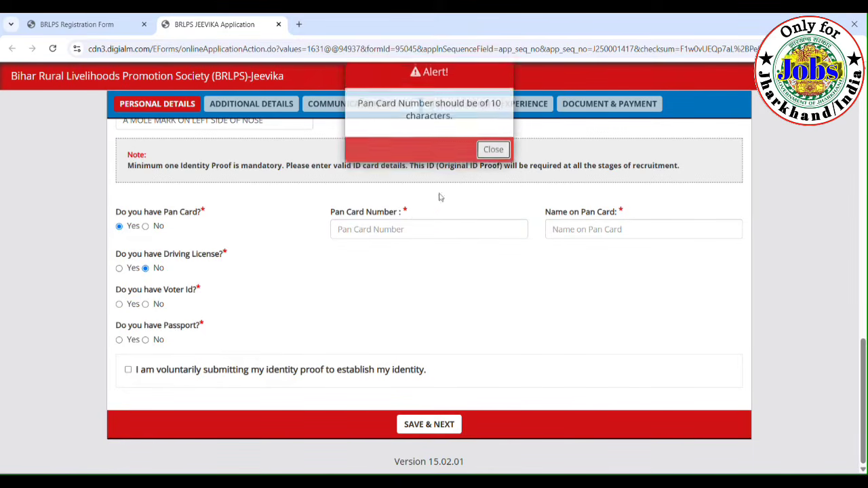
{"action": "left_click", "coordinate": [385, 229]}
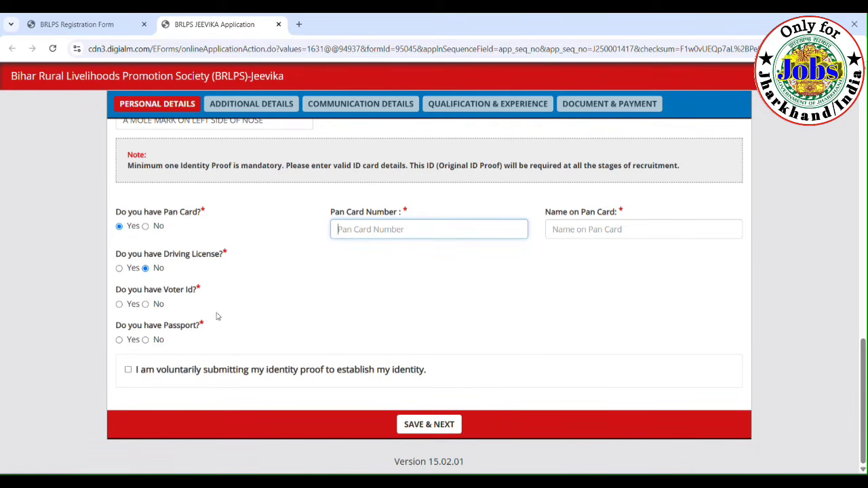
Clear the PAN length warning, answer Yes to Voter ID, and start its number.
{"action": "left_click", "coordinate": [119, 305]}
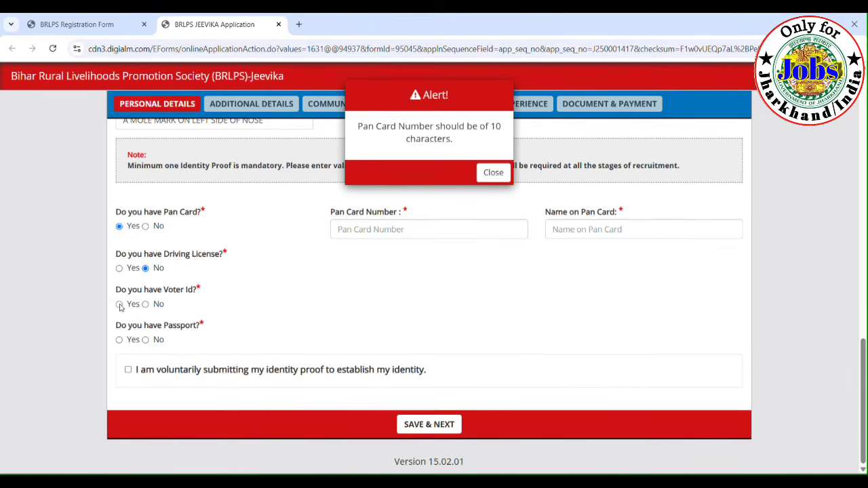
{"action": "left_click", "coordinate": [493, 172]}
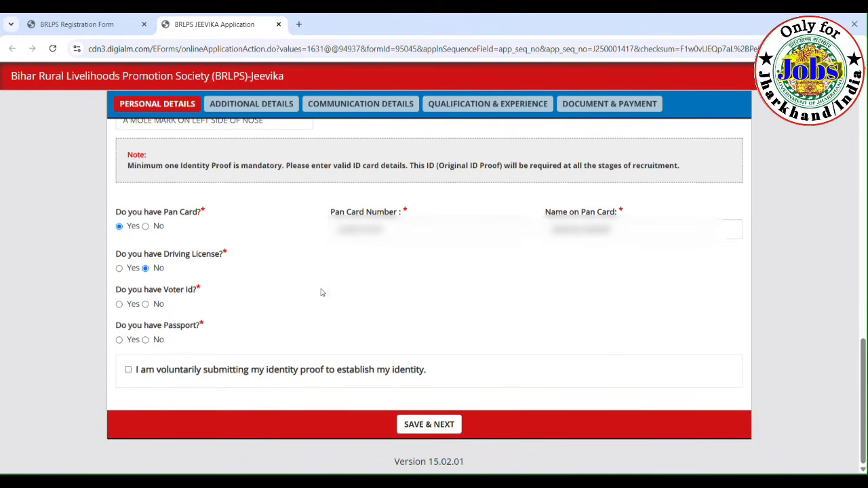
{"action": "left_click", "coordinate": [119, 305]}
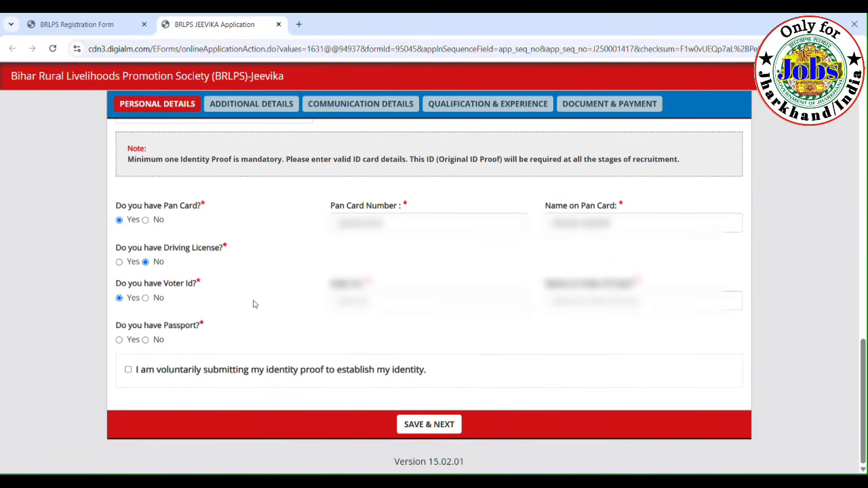
{"action": "left_click", "coordinate": [380, 299]}
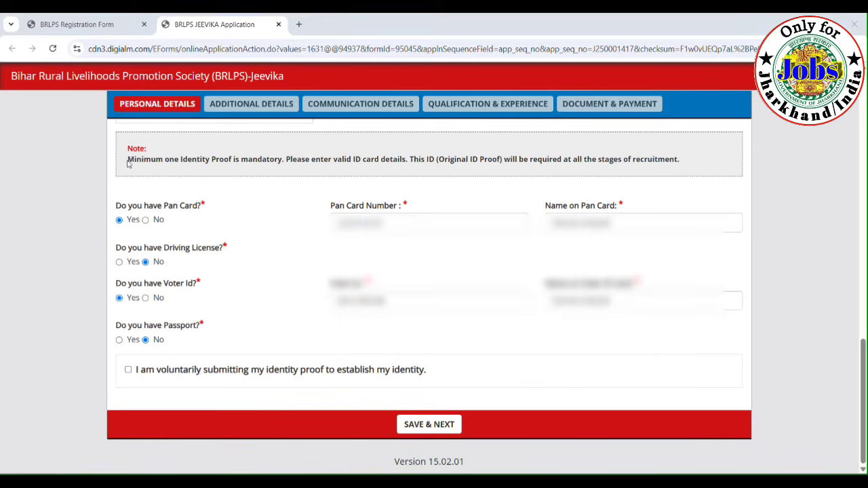
Tick the voluntary identity-proof declaration, SAVE & NEXT, and OK the 'Data Saved Successfully.' alert.
{"action": "left_click_drag", "start_coordinate": [128, 163], "coordinate": [695, 163]}
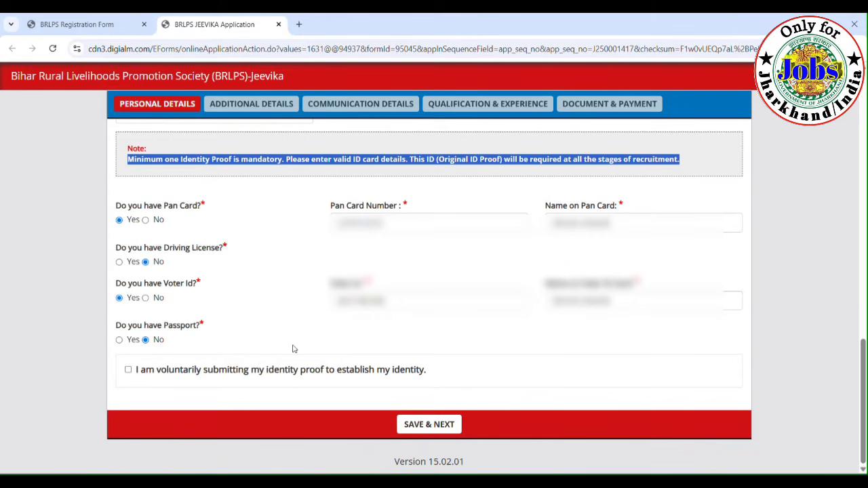
{"action": "scroll", "coordinate": [278, 372], "scroll_direction": "up", "scroll_amount": 1}
{"action": "scroll", "coordinate": [261, 393], "scroll_direction": "down", "scroll_amount": 1}
{"action": "left_click", "coordinate": [128, 371]}
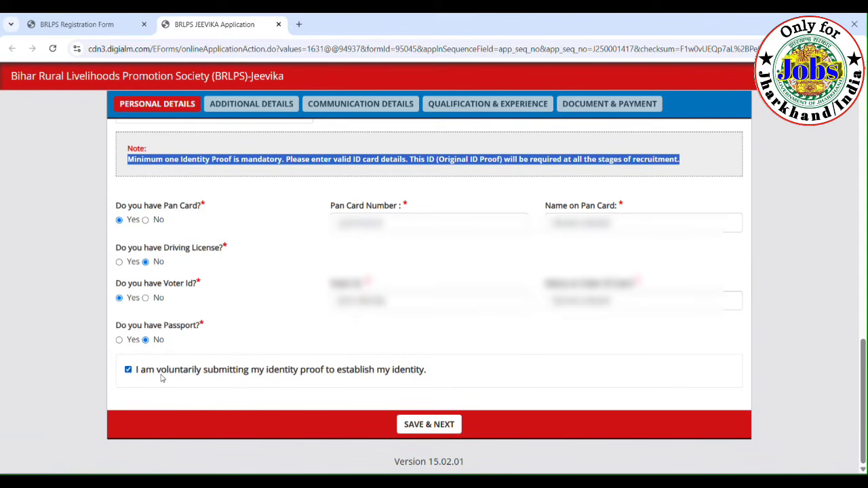
{"action": "left_click", "coordinate": [420, 426]}
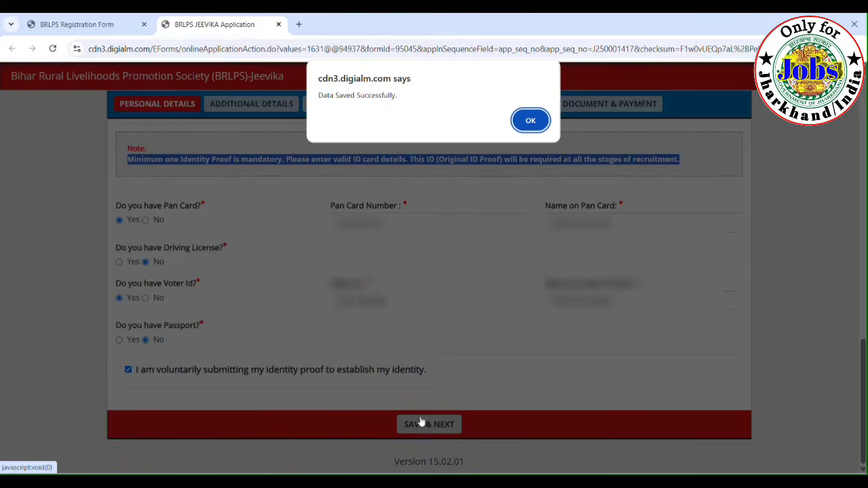
{"action": "left_click_drag", "start_coordinate": [322, 97], "coordinate": [410, 95]}
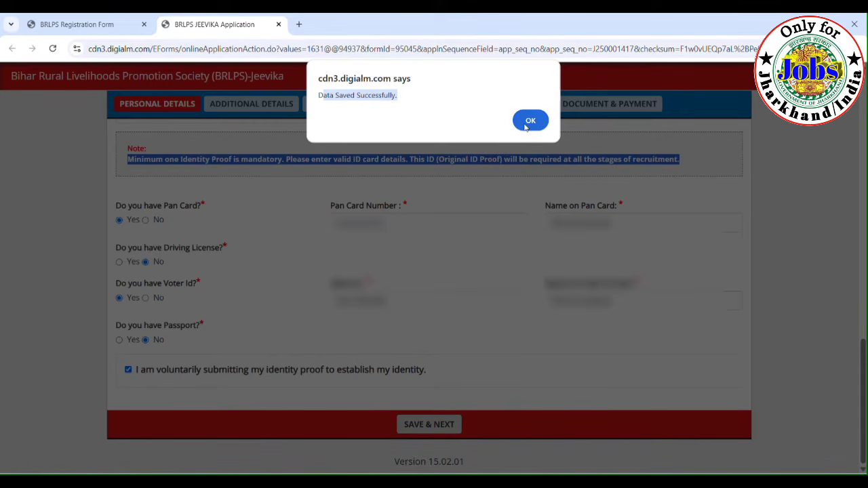
{"action": "left_click", "coordinate": [524, 129]}
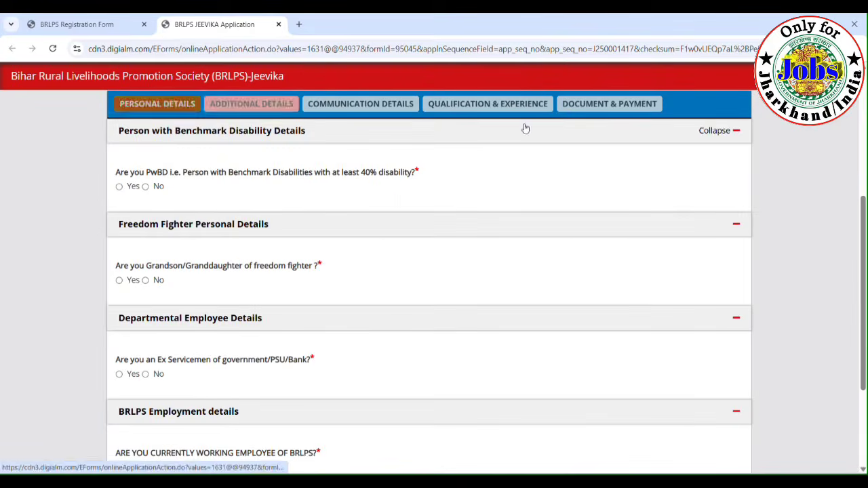
Answer No to PwBD, ex-serviceman and current BRLPS employment, then SAVE & NEXT.
{"action": "left_click", "coordinate": [145, 187]}
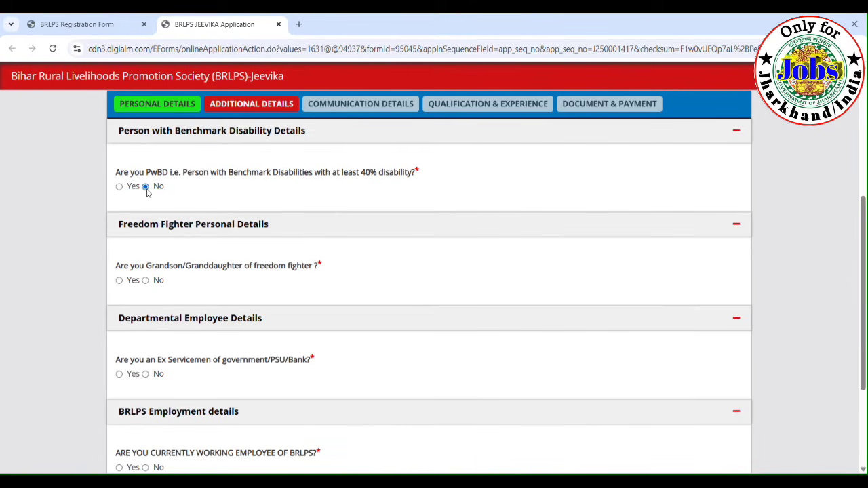
{"action": "scroll", "coordinate": [187, 250], "scroll_direction": "down", "scroll_amount": 1}
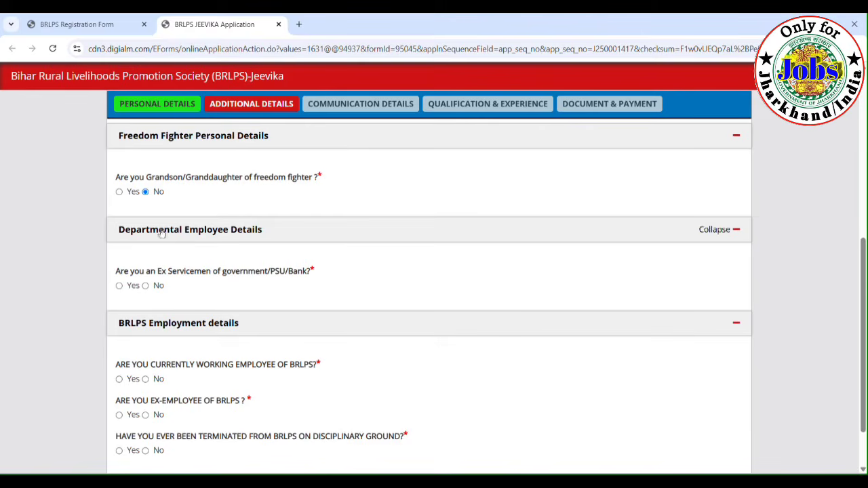
{"action": "left_click", "coordinate": [146, 287]}
{"action": "scroll", "coordinate": [148, 290], "scroll_direction": "down", "scroll_amount": 2}
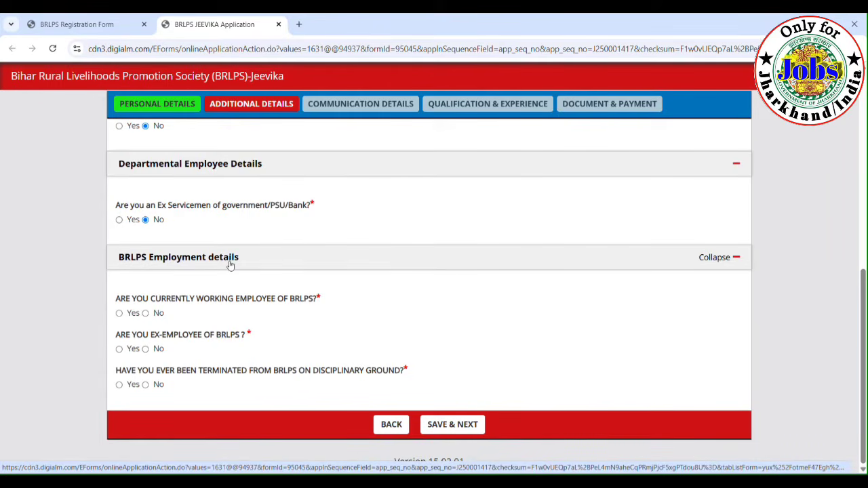
{"action": "left_click", "coordinate": [119, 314]}
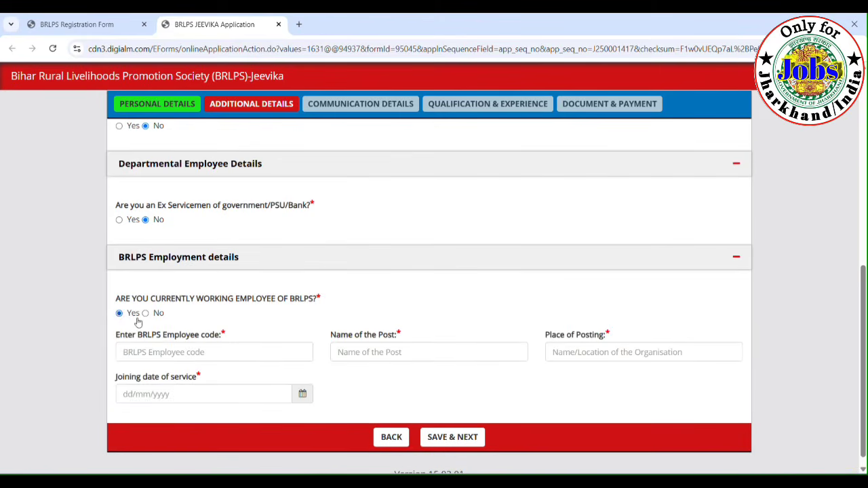
{"action": "scroll", "coordinate": [244, 334], "scroll_direction": "down", "scroll_amount": 1}
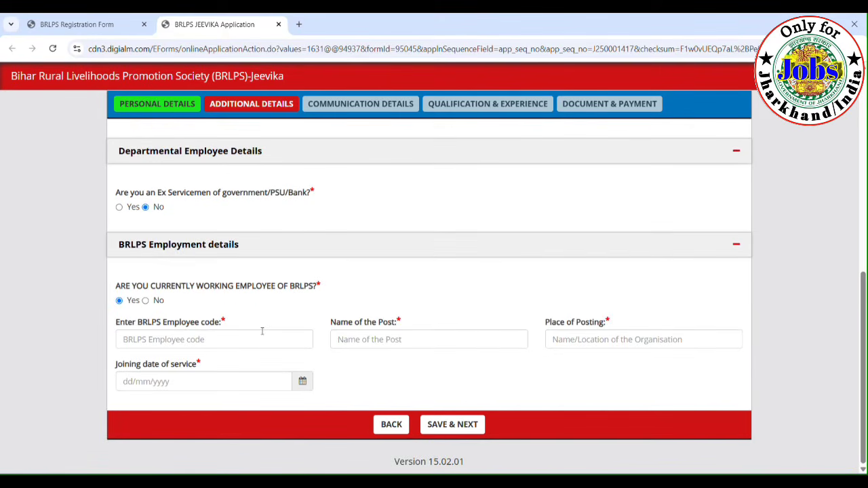
{"action": "left_click", "coordinate": [145, 301]}
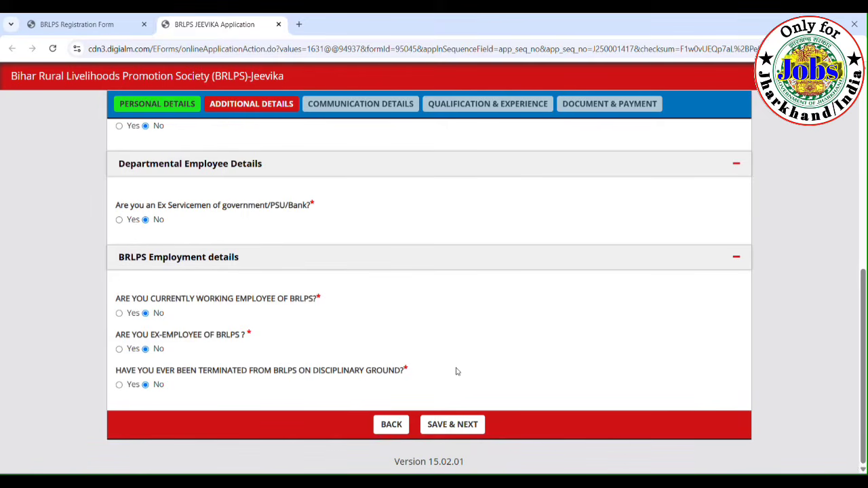
{"action": "left_click", "coordinate": [454, 425]}
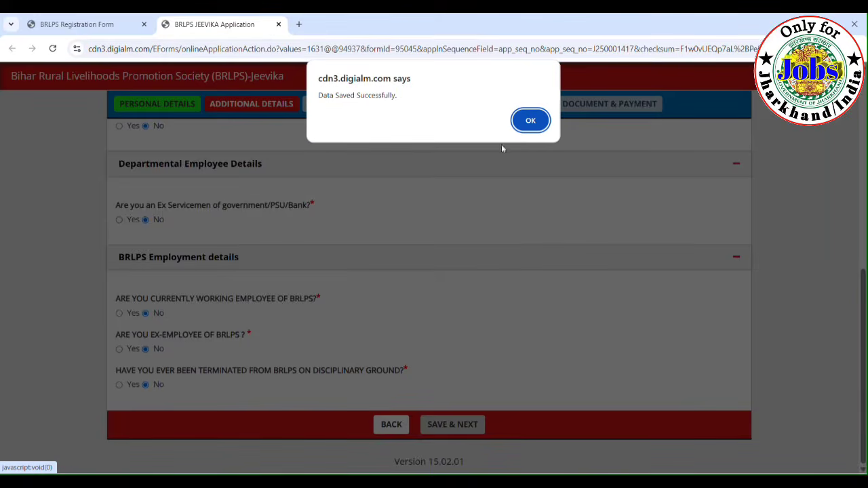
Dismiss the 'Data Saved Successfully' alert and review the empty correspondence and permanent address fields.
{"action": "left_click", "coordinate": [524, 122]}
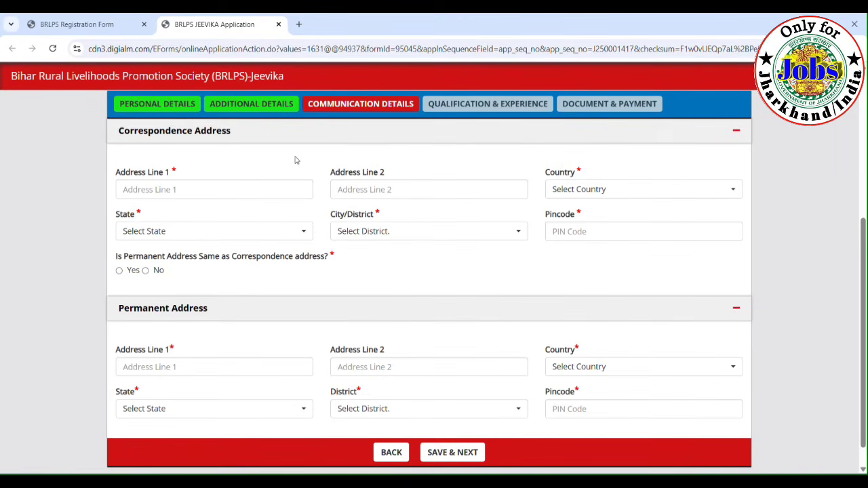
{"action": "scroll", "coordinate": [272, 270], "scroll_direction": "down", "scroll_amount": 1}
{"action": "scroll", "coordinate": [273, 271], "scroll_direction": "up", "scroll_amount": 2}
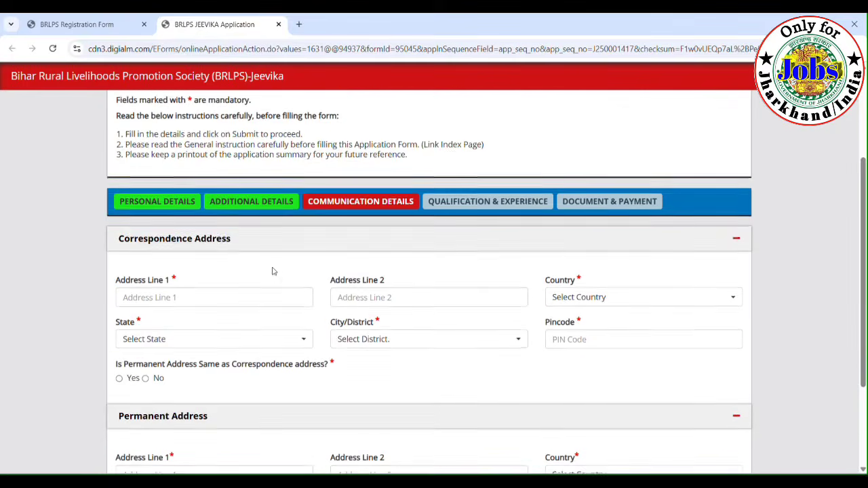
{"action": "scroll", "coordinate": [275, 255], "scroll_direction": "down", "scroll_amount": 2}
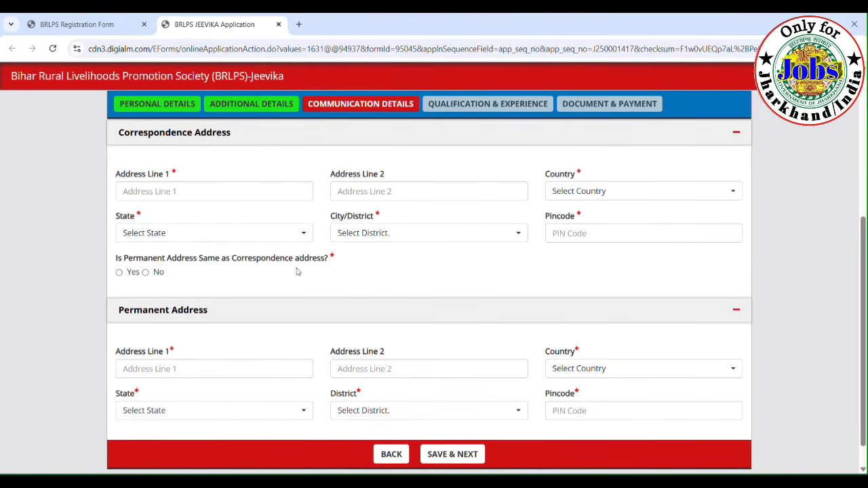
Set the correspondence country to India, state to Jharkhand, and the district matching 'PAL'.
{"action": "left_click", "coordinate": [610, 197]}
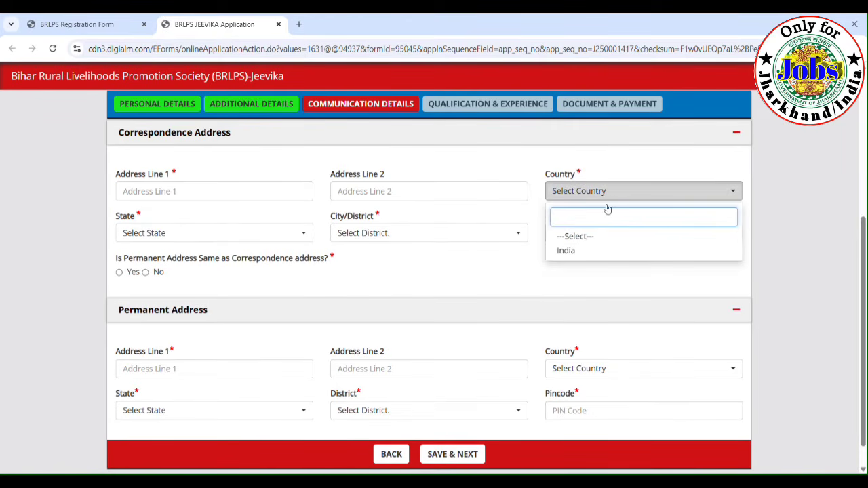
{"action": "left_click", "coordinate": [567, 250]}
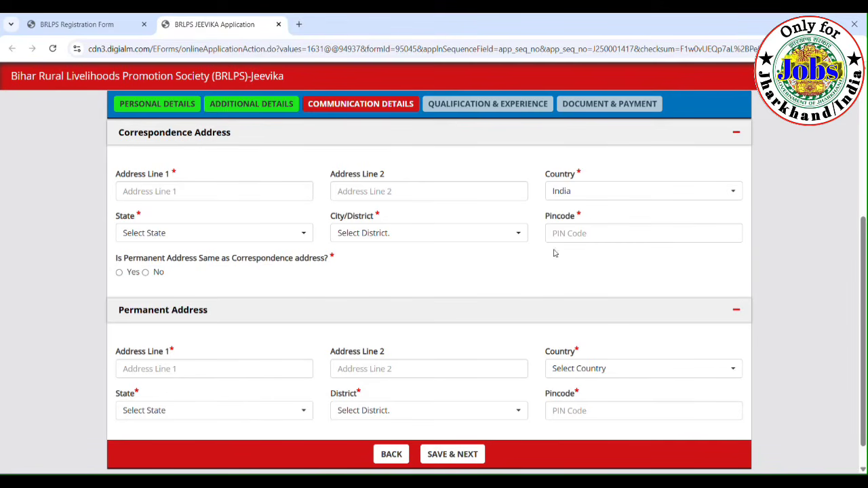
{"action": "left_click", "coordinate": [243, 235]}
{"action": "type", "text": "j"}
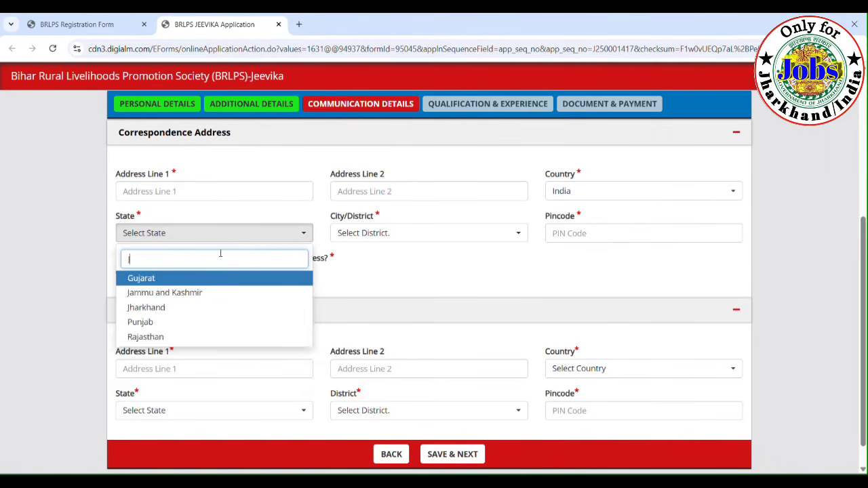
{"action": "type", "text": "H"}
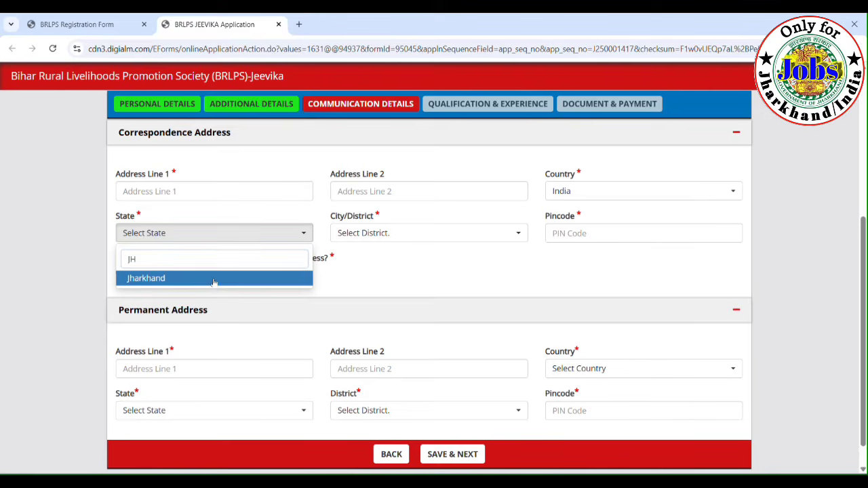
{"action": "left_click", "coordinate": [214, 279]}
{"action": "left_click", "coordinate": [475, 242]}
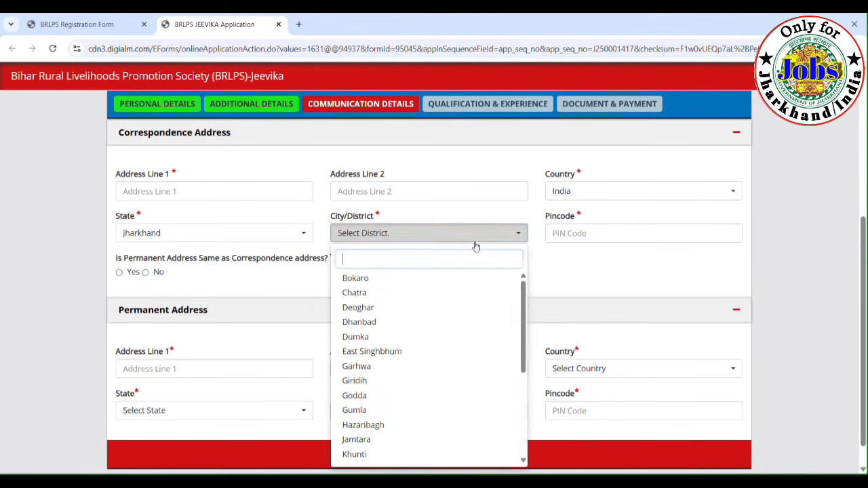
{"action": "type", "text": "PAL"}
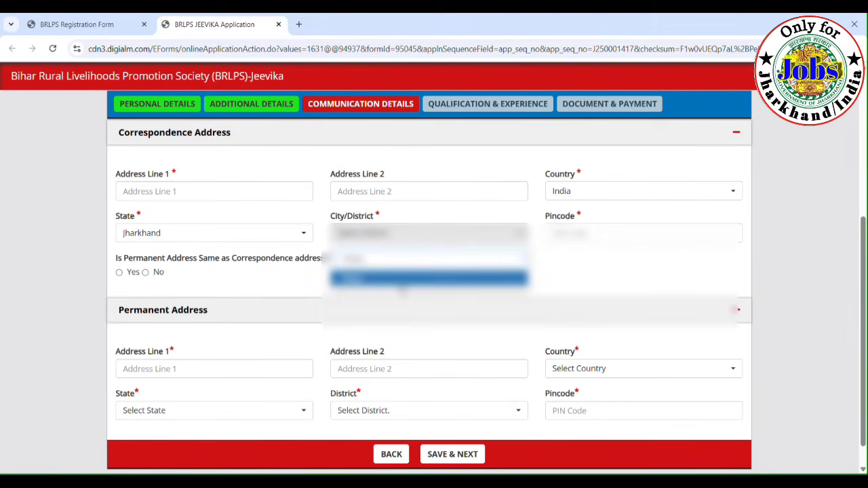
{"action": "left_click", "coordinate": [390, 282]}
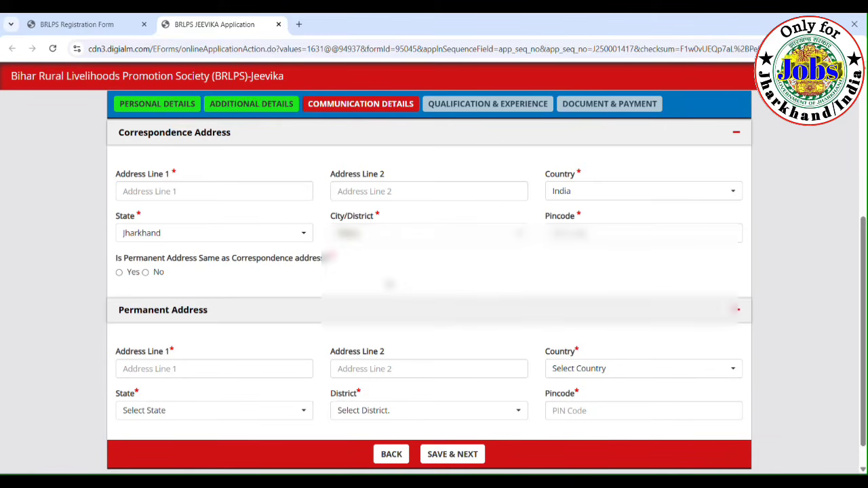
Enter correspondence pincode 834001, then move into Address Line 1 and Address Line 2.
{"action": "left_click", "coordinate": [607, 238]}
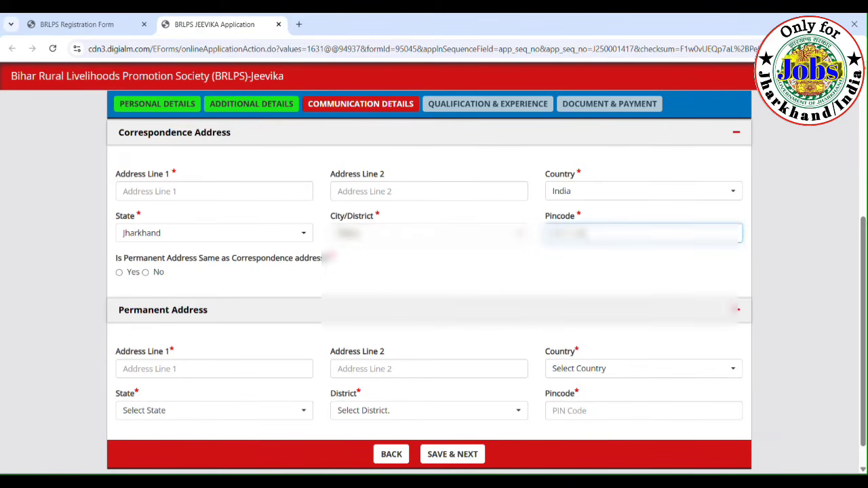
{"action": "type", "text": "8"}
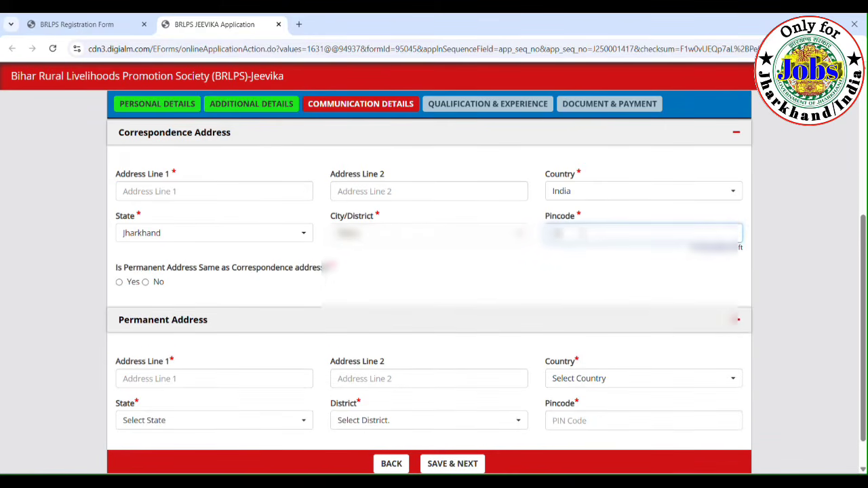
{"action": "type", "text": "34001"}
{"action": "left_click", "coordinate": [578, 252]}
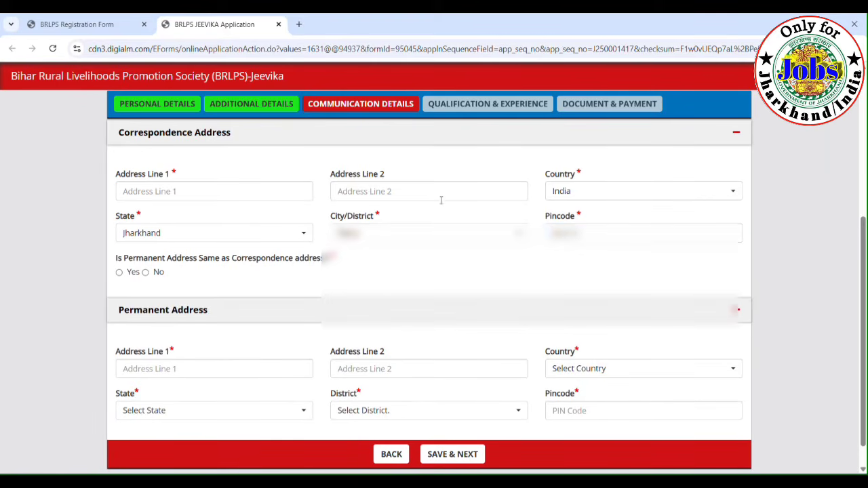
{"action": "left_click", "coordinate": [236, 193]}
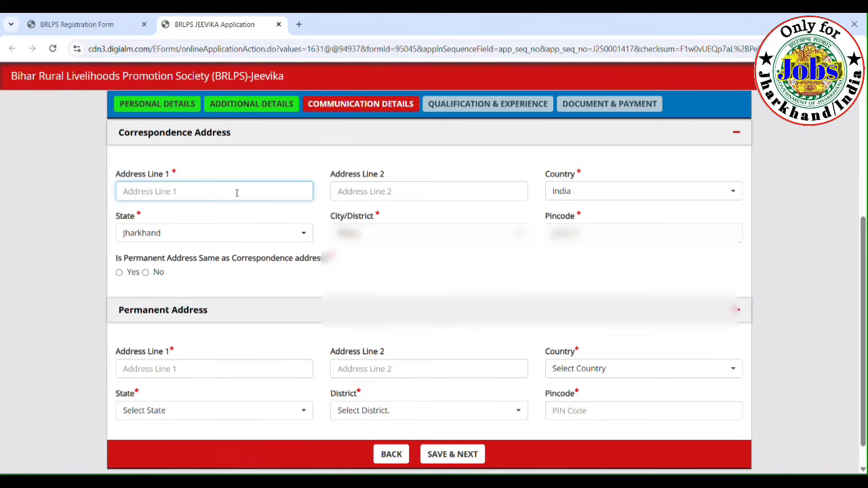
{"action": "left_click", "coordinate": [402, 186]}
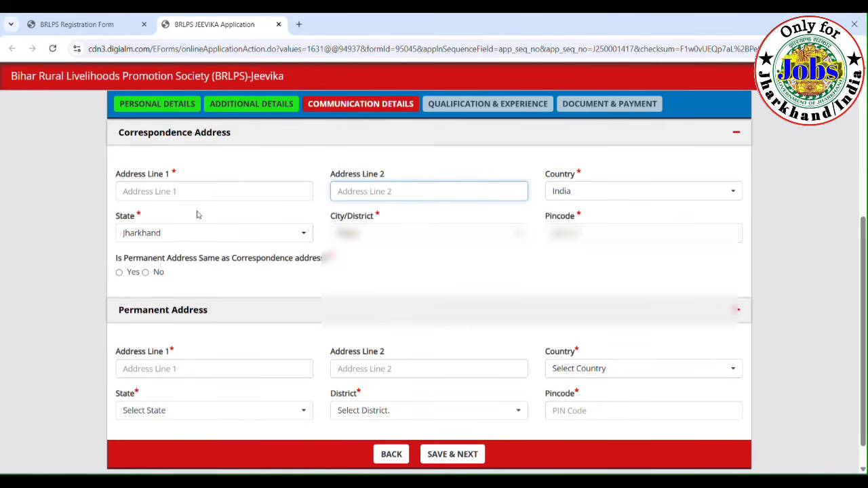
Answer Yes to permanent address same as correspondence, save, and acknowledge the confirmation.
{"action": "scroll", "coordinate": [373, 264], "scroll_direction": "down", "scroll_amount": 1}
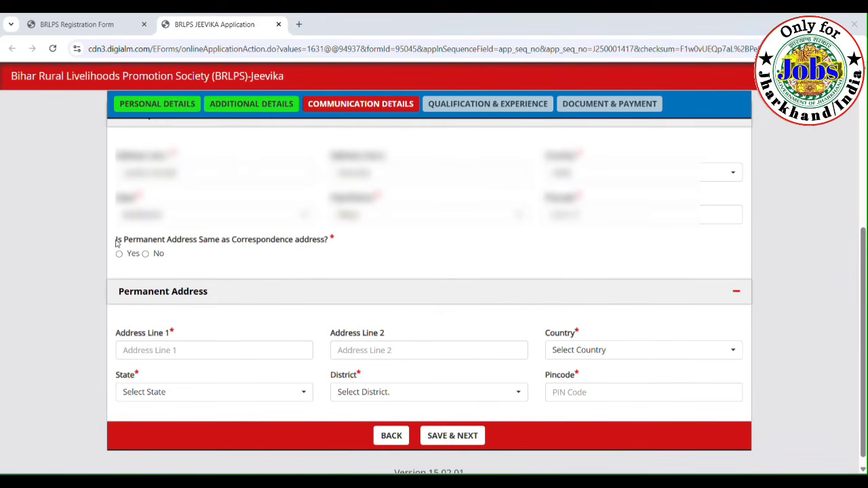
{"action": "left_click_drag", "start_coordinate": [116, 244], "coordinate": [328, 247]}
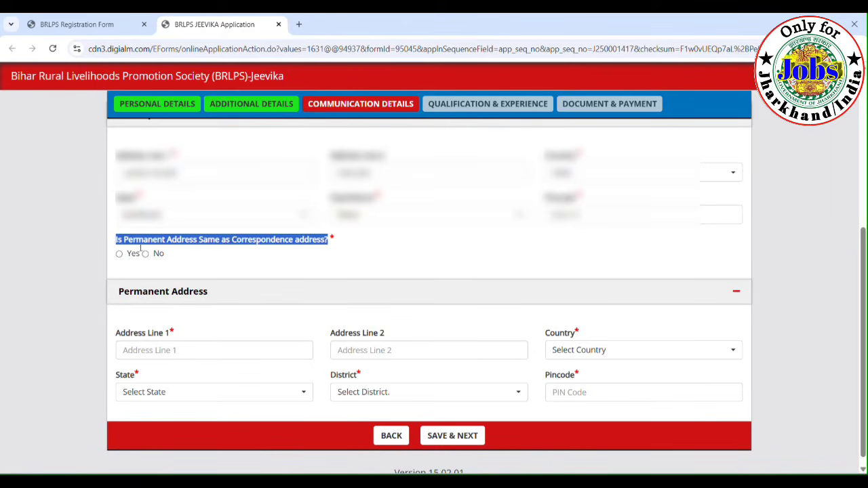
{"action": "left_click", "coordinate": [119, 254]}
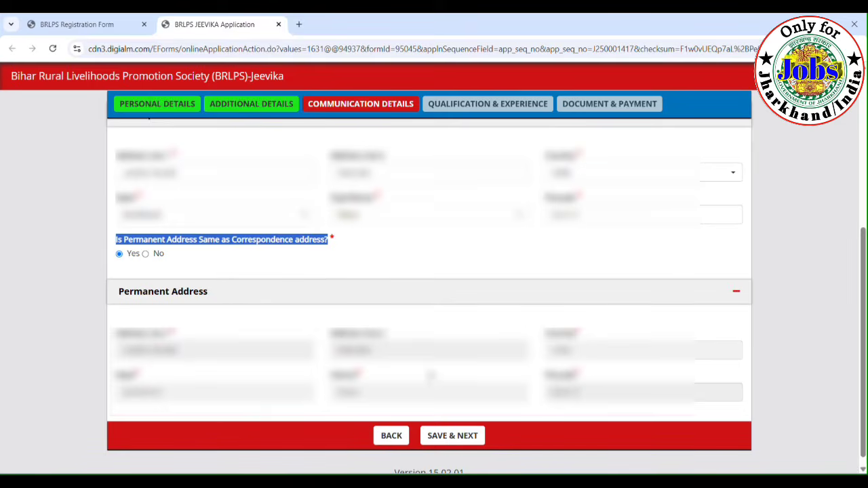
{"action": "left_click", "coordinate": [451, 438]}
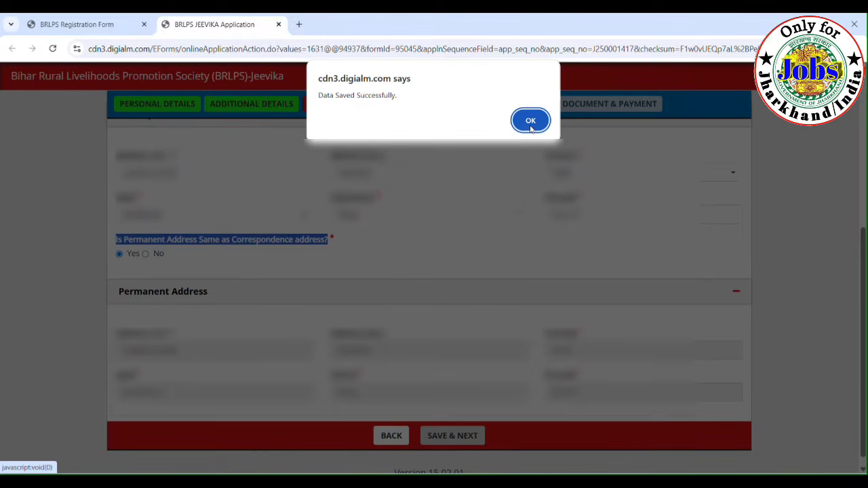
{"action": "left_click", "coordinate": [530, 121]}
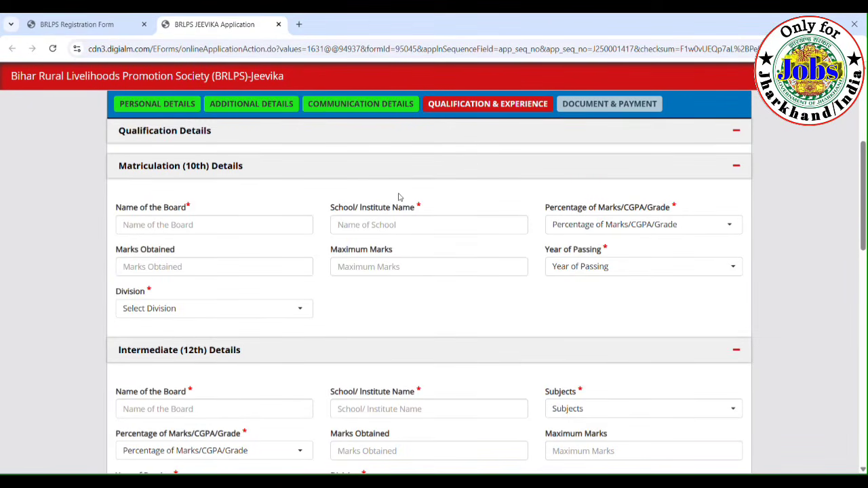
{"action": "scroll", "coordinate": [231, 205], "scroll_direction": "up", "scroll_amount": 1}
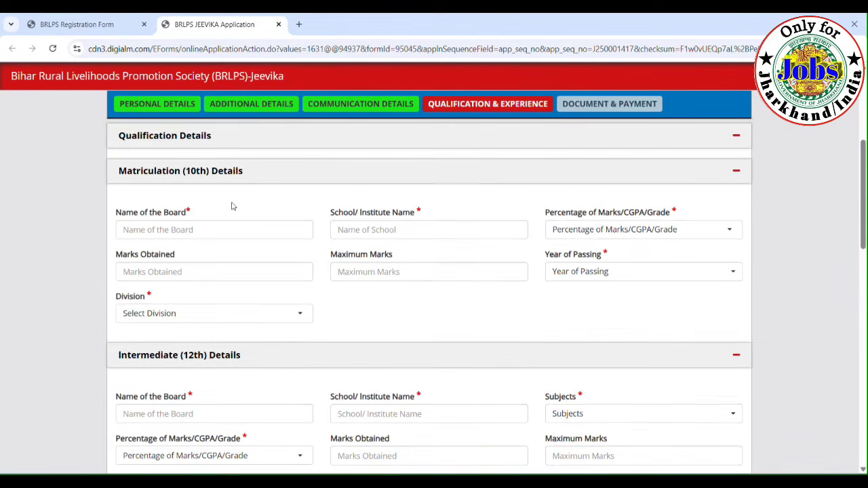
{"action": "scroll", "coordinate": [231, 204], "scroll_direction": "down", "scroll_amount": 1}
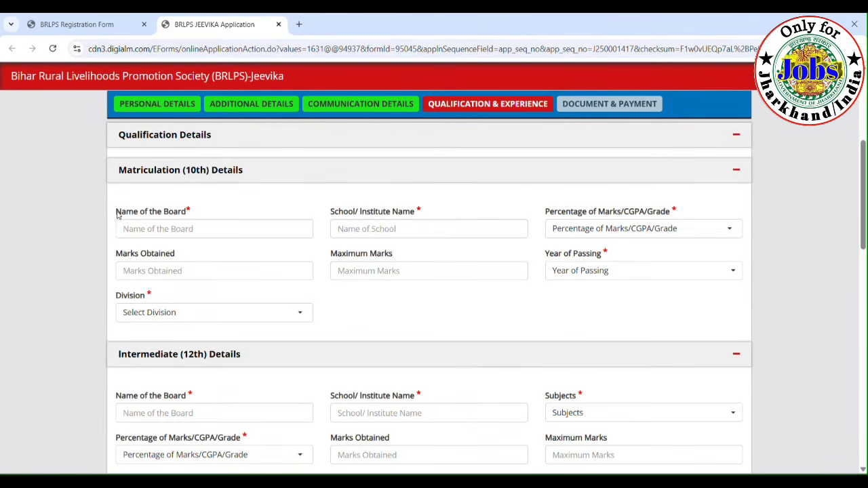
{"action": "left_click_drag", "start_coordinate": [122, 215], "coordinate": [213, 214]}
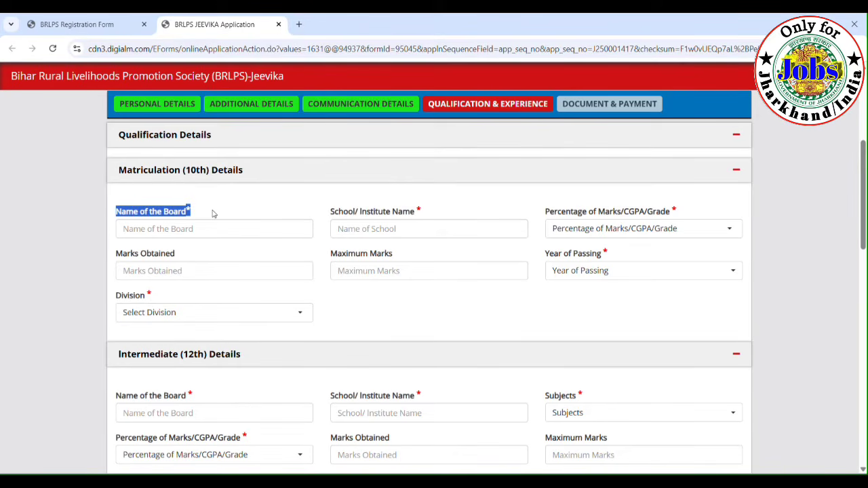
{"action": "left_click", "coordinate": [161, 231]}
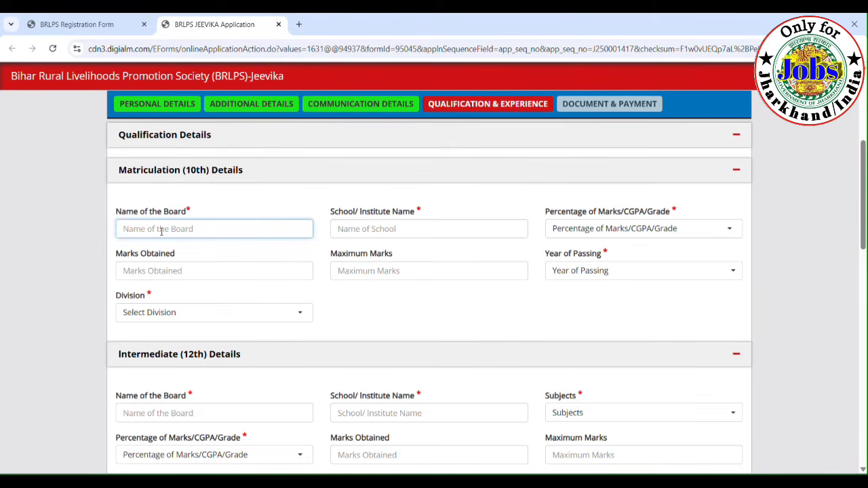
{"action": "left_click", "coordinate": [371, 227]}
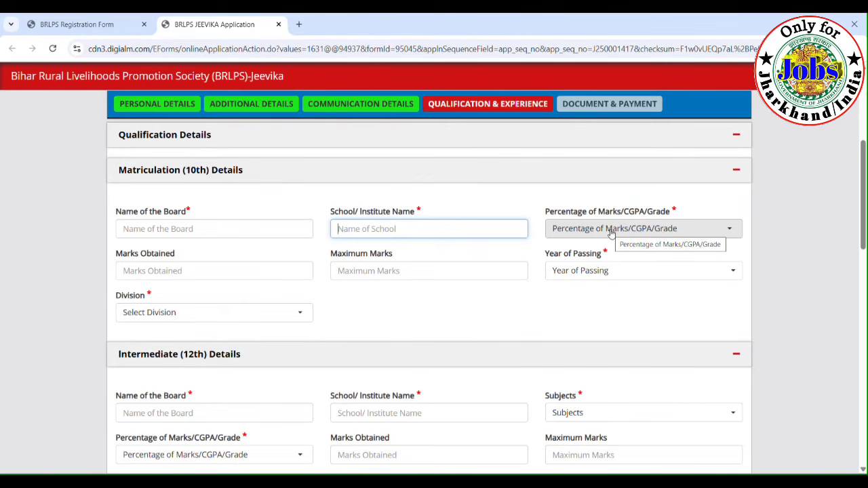
{"action": "left_click", "coordinate": [177, 259]}
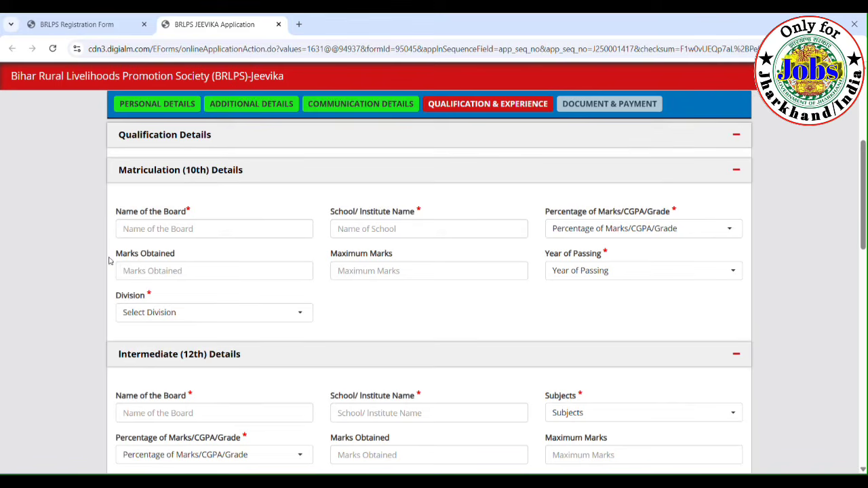
{"action": "left_click_drag", "start_coordinate": [119, 256], "coordinate": [188, 252]}
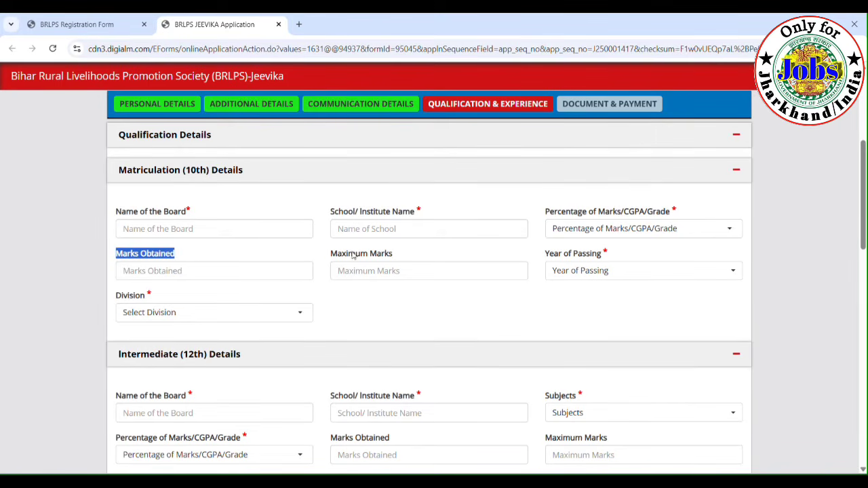
{"action": "left_click", "coordinate": [330, 256]}
{"action": "left_click_drag", "start_coordinate": [330, 256], "coordinate": [409, 258]}
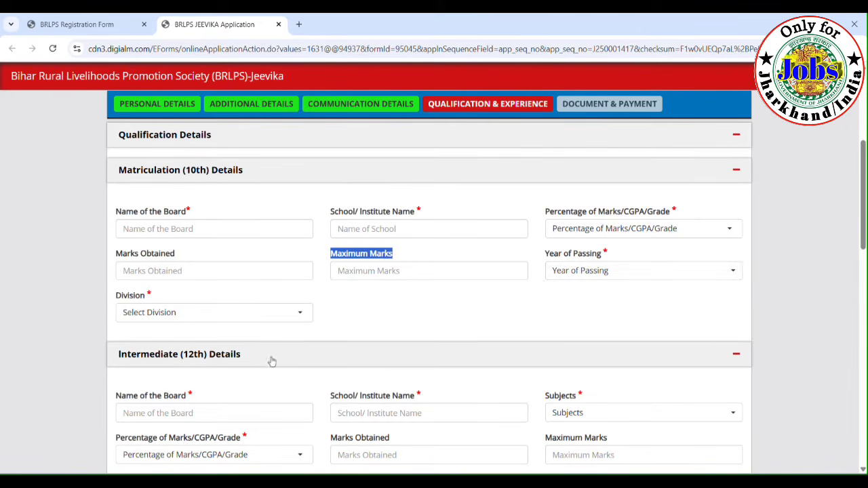
{"action": "left_click", "coordinate": [193, 318]}
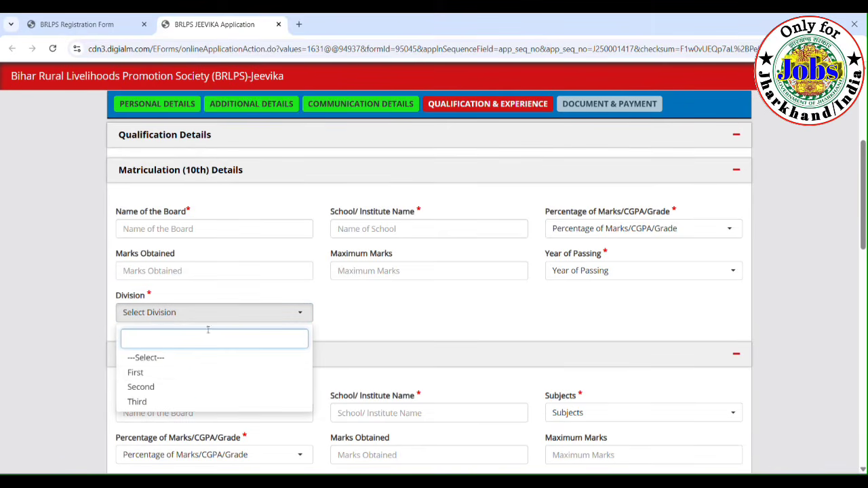
{"action": "left_click", "coordinate": [335, 311]}
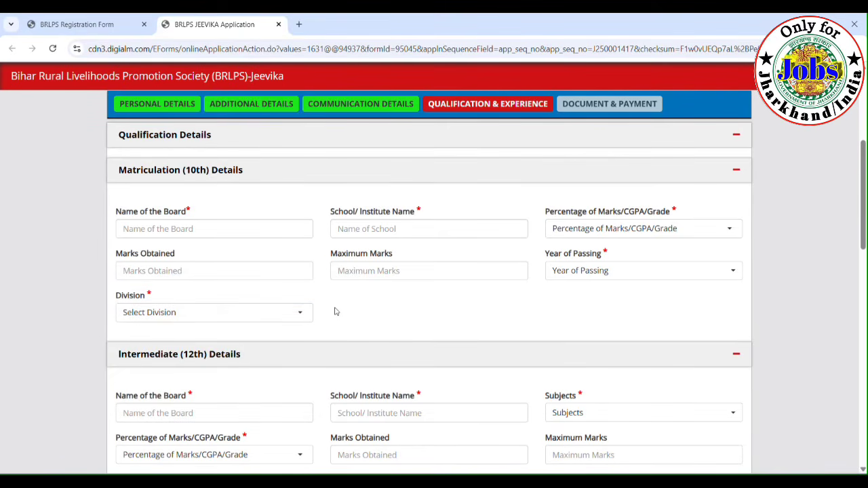
{"action": "scroll", "coordinate": [335, 311], "scroll_direction": "down", "scroll_amount": 3}
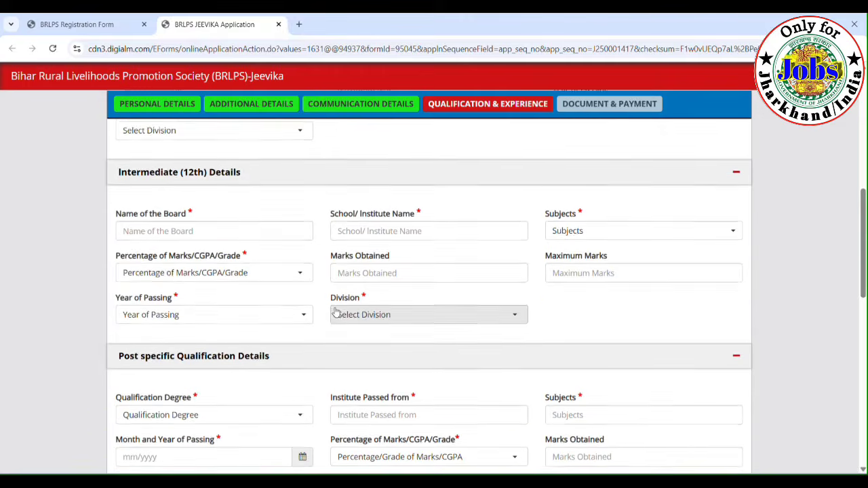
Choose 'Graduate (male) in any discipline' as the post-specific Qualification Degree.
{"action": "scroll", "coordinate": [333, 310], "scroll_direction": "up", "scroll_amount": 3}
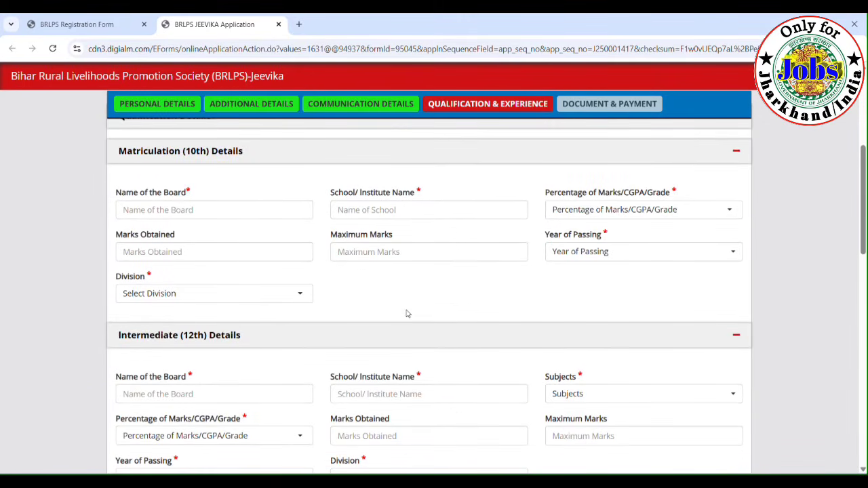
{"action": "scroll", "coordinate": [379, 292], "scroll_direction": "up", "scroll_amount": 1}
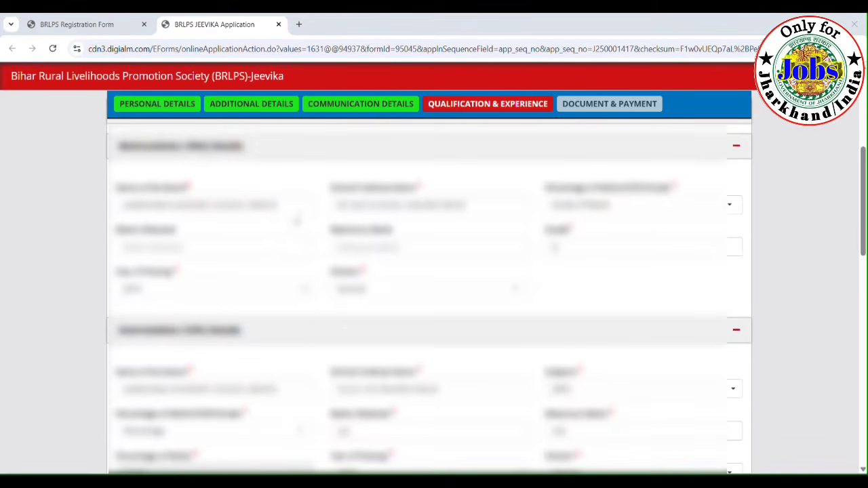
{"action": "scroll", "coordinate": [283, 271], "scroll_direction": "down", "scroll_amount": 3}
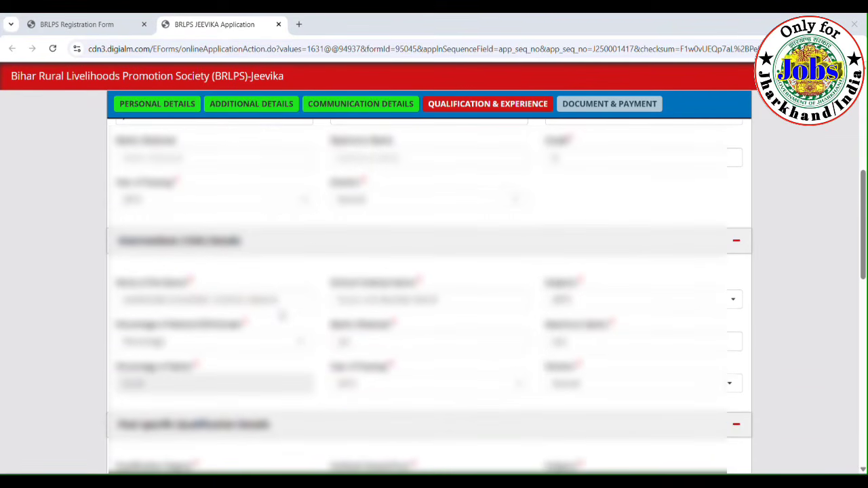
{"action": "scroll", "coordinate": [282, 315], "scroll_direction": "down", "scroll_amount": 5}
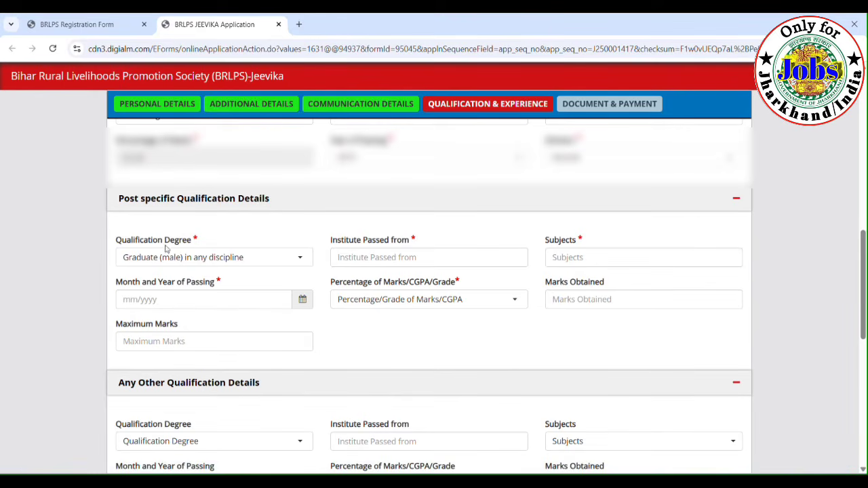
{"action": "left_click", "coordinate": [222, 258]}
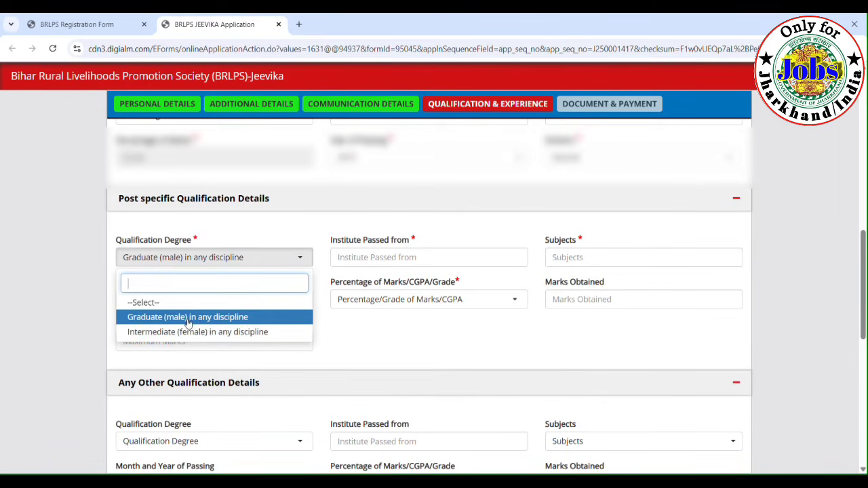
{"action": "left_click", "coordinate": [176, 318]}
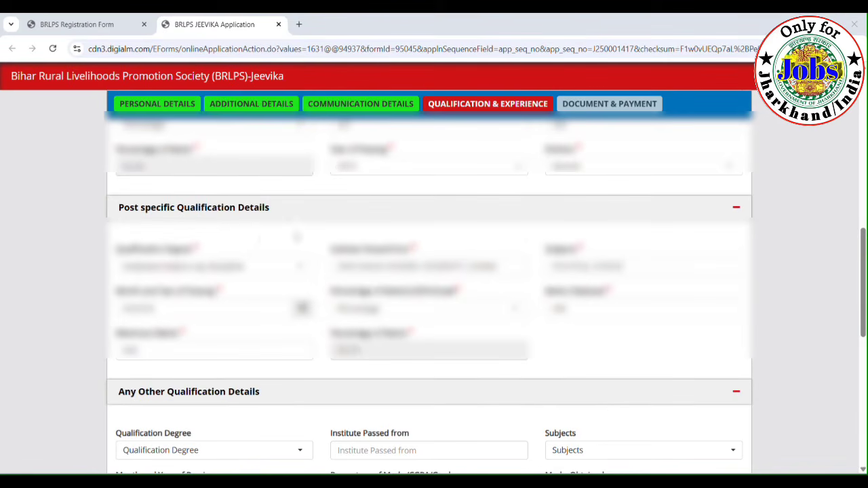
{"action": "scroll", "coordinate": [297, 237], "scroll_direction": "down", "scroll_amount": 3}
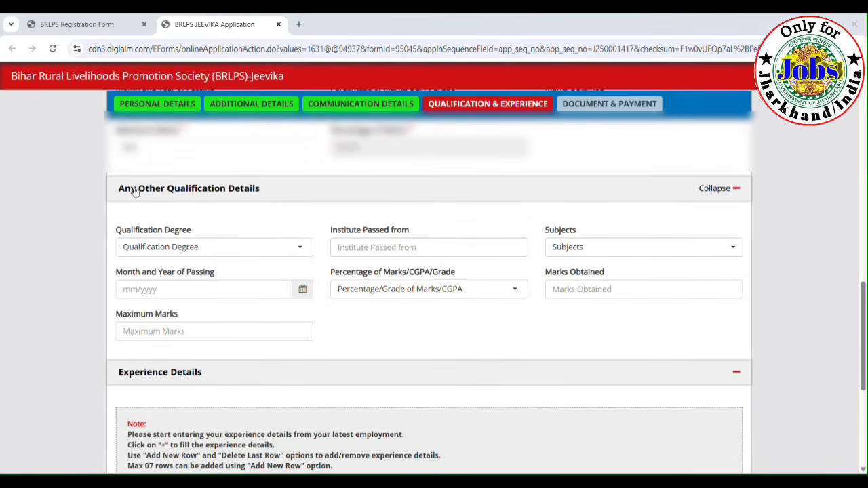
{"action": "left_click", "coordinate": [268, 253]}
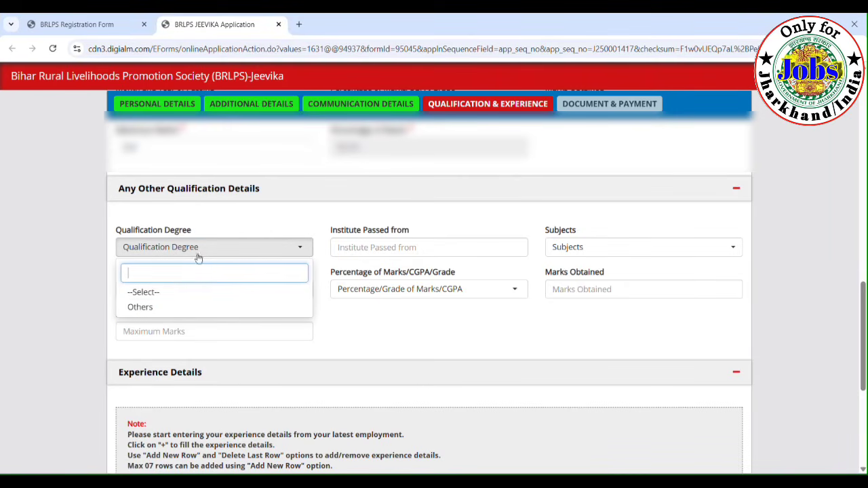
{"action": "left_click", "coordinate": [236, 227]}
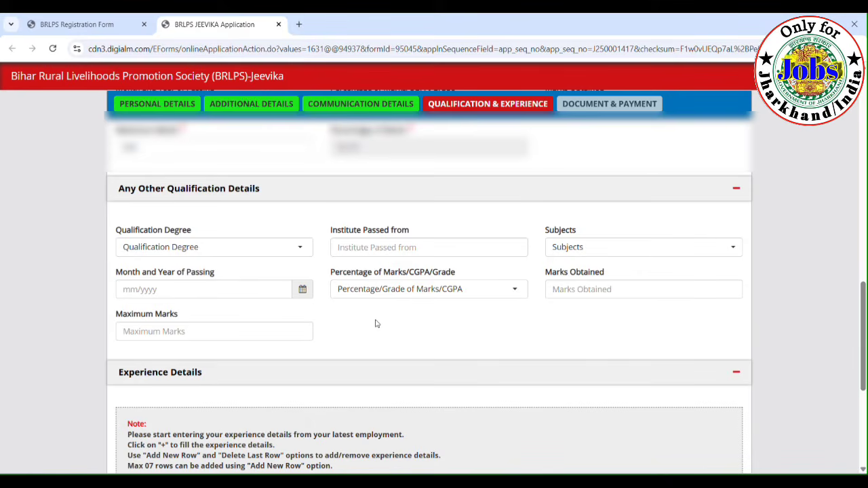
{"action": "scroll", "coordinate": [373, 323], "scroll_direction": "up", "scroll_amount": 1}
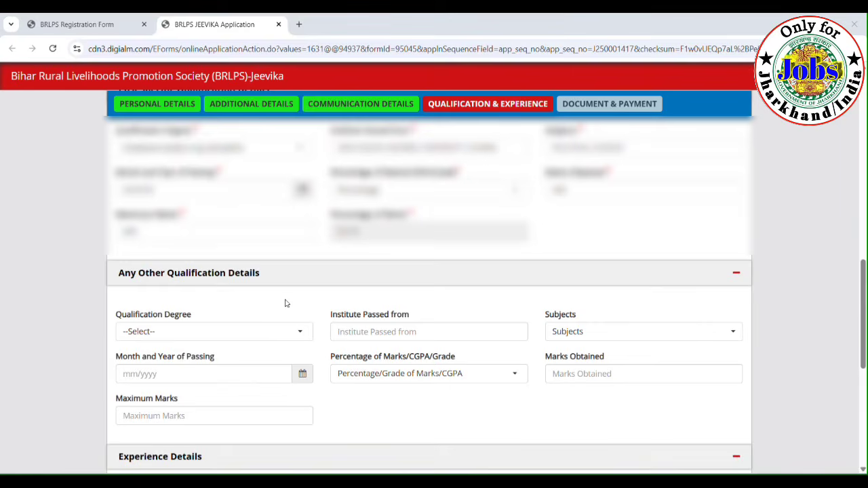
{"action": "scroll", "coordinate": [284, 303], "scroll_direction": "down", "scroll_amount": 3}
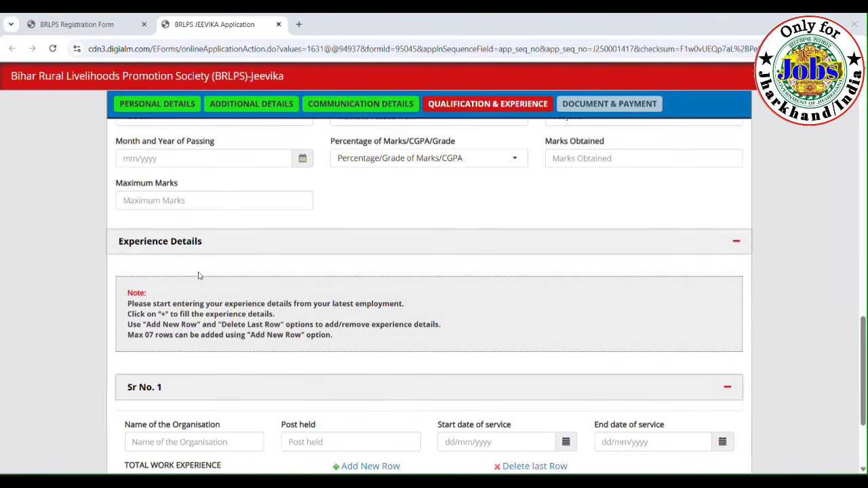
{"action": "scroll", "coordinate": [199, 278], "scroll_direction": "down", "scroll_amount": 2}
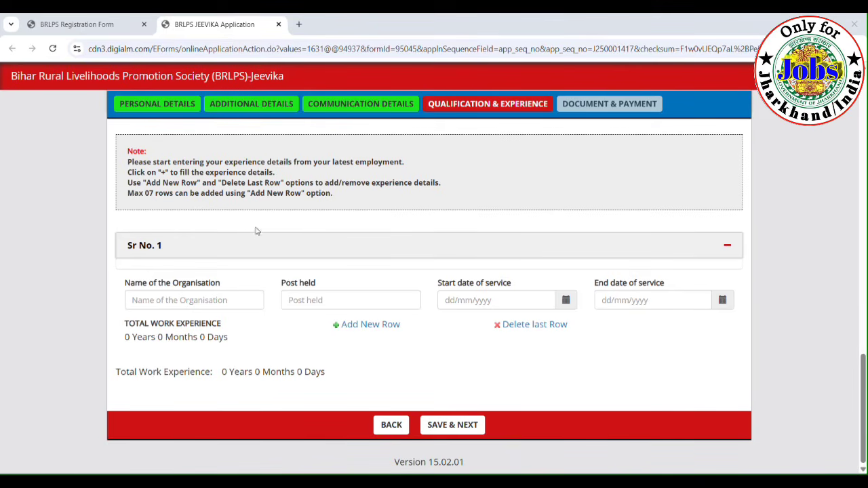
{"action": "scroll", "coordinate": [258, 231], "scroll_direction": "up", "scroll_amount": 2}
{"action": "scroll", "coordinate": [261, 231], "scroll_direction": "down", "scroll_amount": 2}
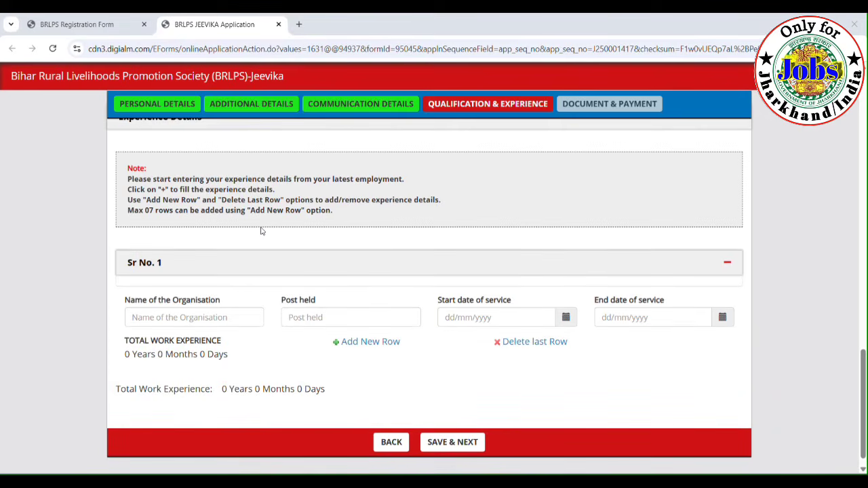
{"action": "scroll", "coordinate": [261, 231], "scroll_direction": "up", "scroll_amount": 1}
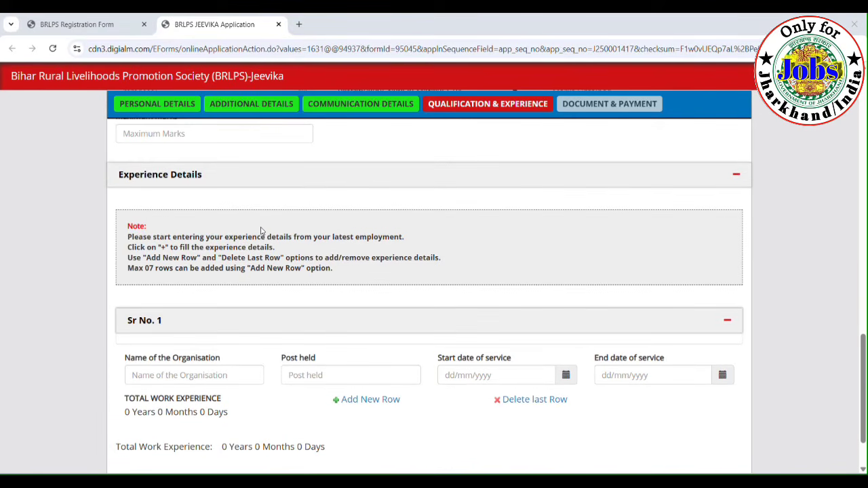
{"action": "scroll", "coordinate": [261, 230], "scroll_direction": "down", "scroll_amount": 1}
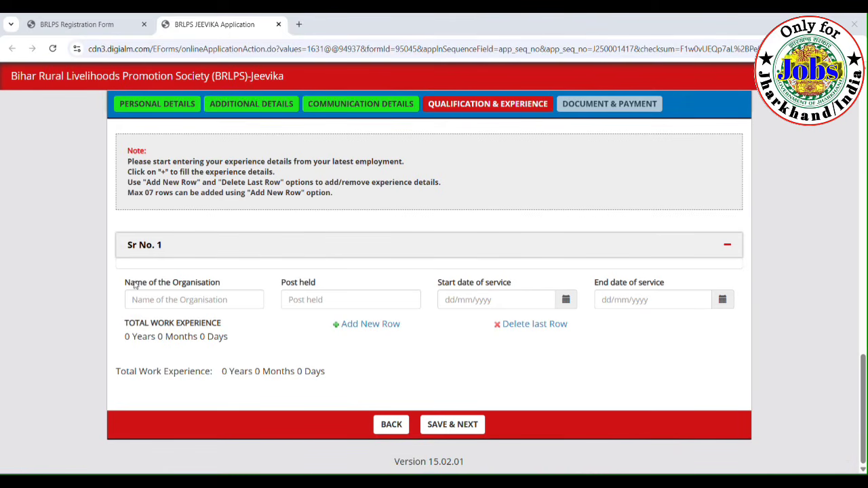
{"action": "left_click_drag", "start_coordinate": [128, 288], "coordinate": [220, 294]}
{"action": "left_click", "coordinate": [209, 313]}
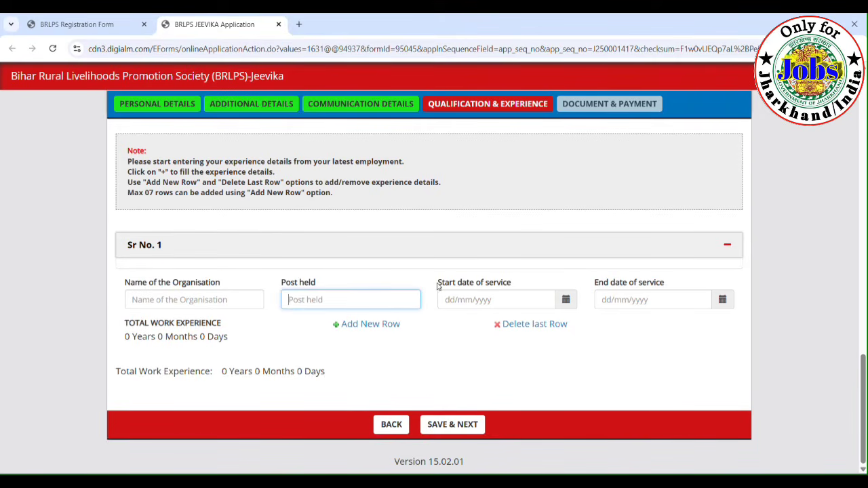
{"action": "left_click_drag", "start_coordinate": [437, 285], "coordinate": [522, 285]}
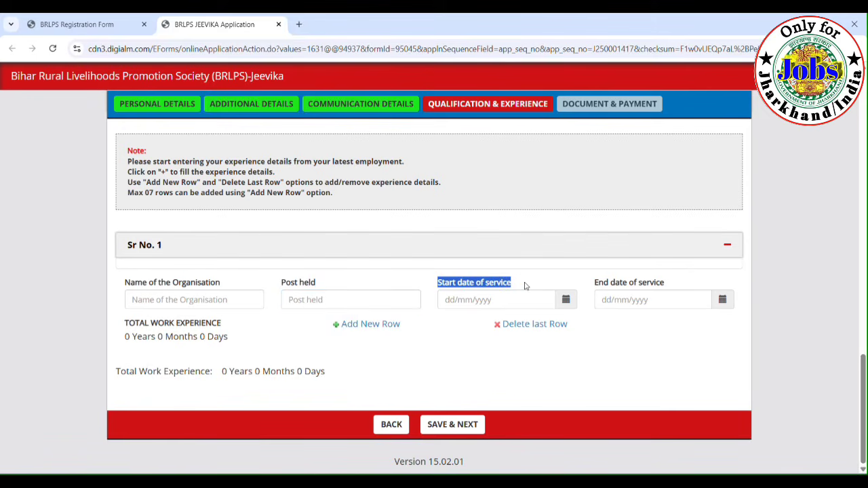
{"action": "left_click", "coordinate": [596, 286]}
{"action": "left_click_drag", "start_coordinate": [598, 286], "coordinate": [676, 286]}
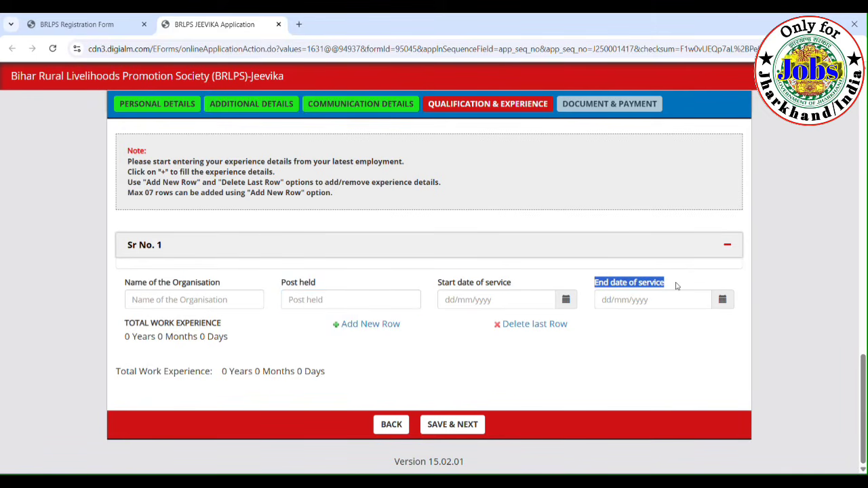
{"action": "left_click_drag", "start_coordinate": [481, 287], "coordinate": [534, 287]}
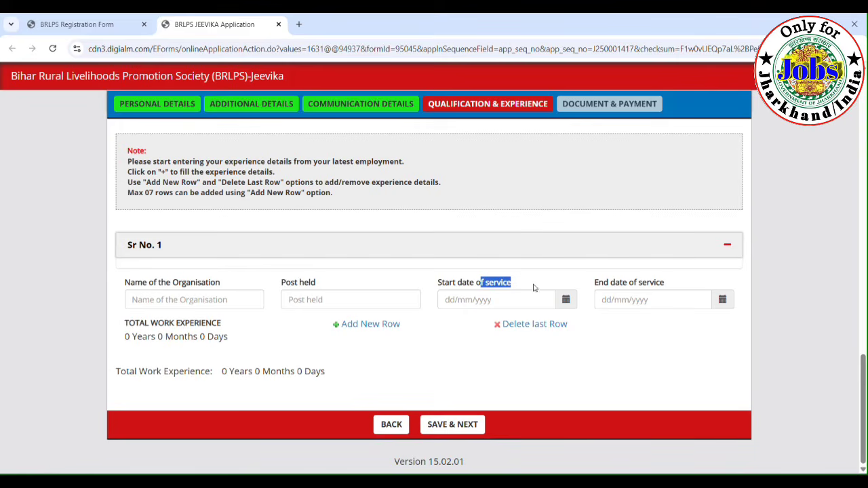
{"action": "left_click_drag", "start_coordinate": [597, 286], "coordinate": [665, 287]}
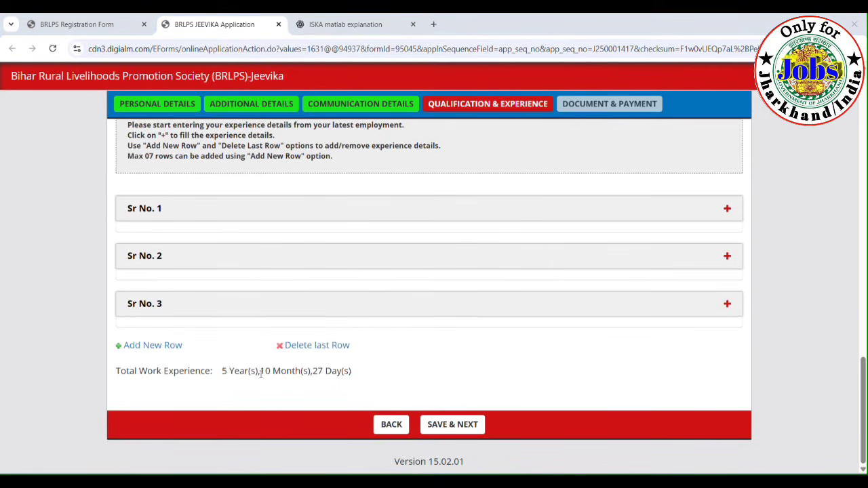
Check the Total Work Experience, save the Qualification & Experience details, and dismiss the confirmation.
{"action": "left_click_drag", "start_coordinate": [117, 371], "coordinate": [388, 378]}
{"action": "left_click", "coordinate": [435, 384]}
{"action": "left_click", "coordinate": [447, 429]}
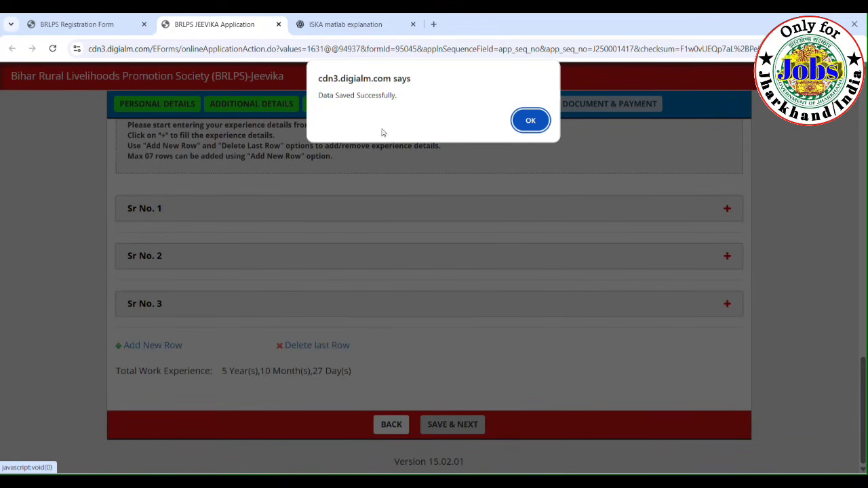
{"action": "left_click_drag", "start_coordinate": [318, 95], "coordinate": [407, 97]}
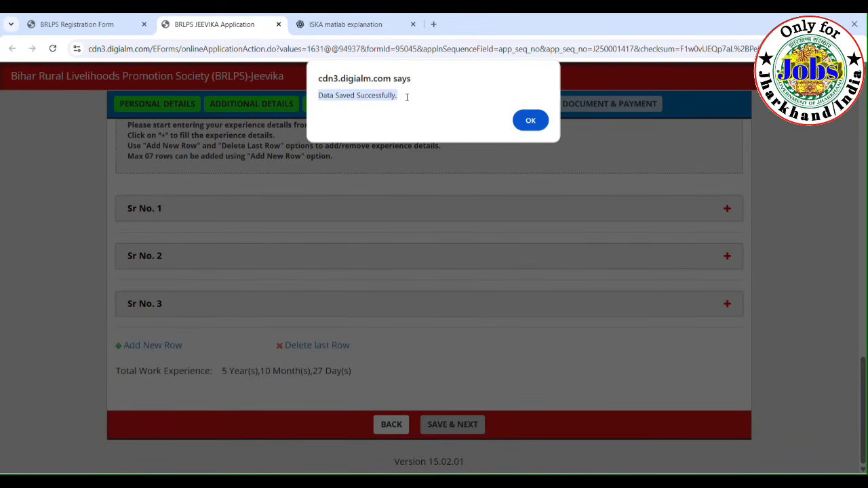
{"action": "left_click", "coordinate": [531, 122]}
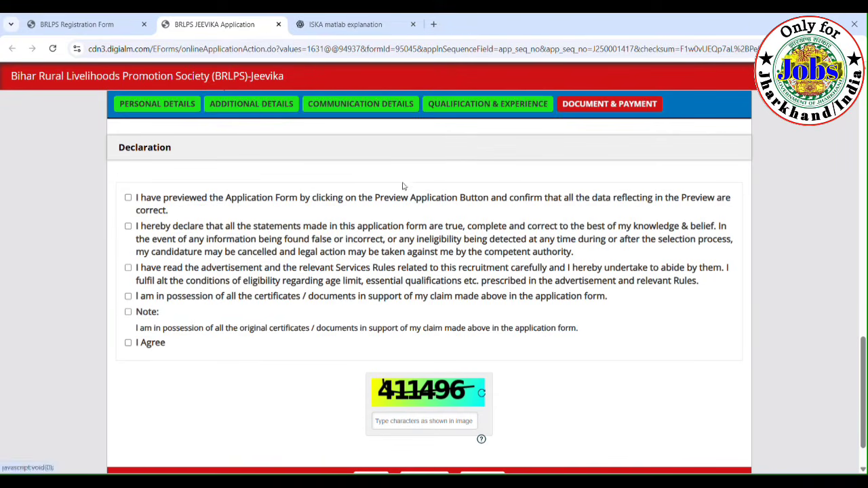
{"action": "scroll", "coordinate": [403, 187], "scroll_direction": "up", "scroll_amount": 2}
{"action": "scroll", "coordinate": [374, 214], "scroll_direction": "up", "scroll_amount": 10}
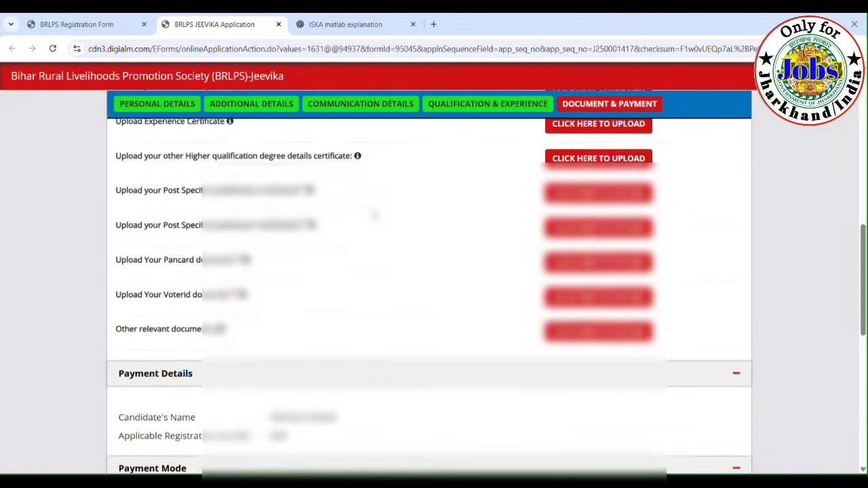
{"action": "scroll", "coordinate": [374, 214], "scroll_direction": "up", "scroll_amount": 3}
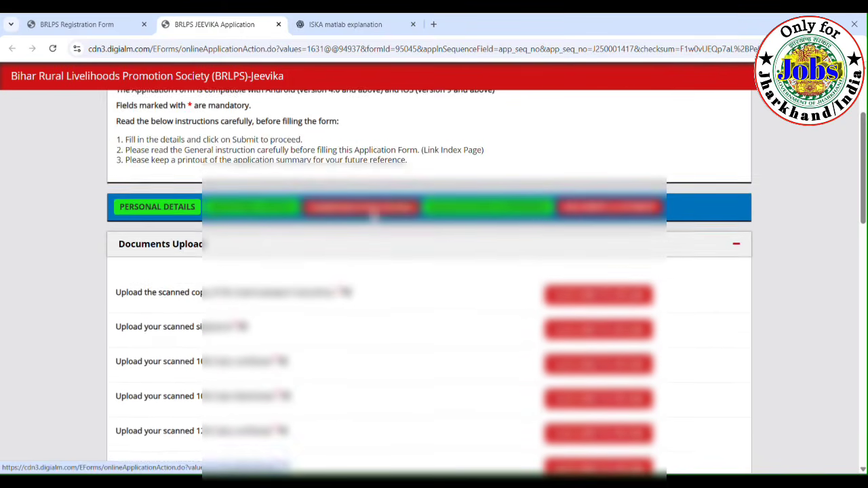
{"action": "scroll", "coordinate": [374, 214], "scroll_direction": "down", "scroll_amount": 1}
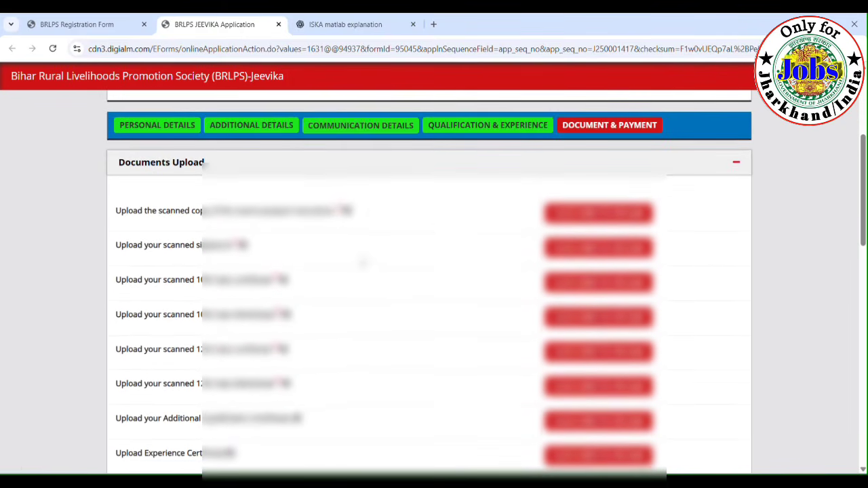
{"action": "scroll", "coordinate": [362, 259], "scroll_direction": "down", "scroll_amount": 1}
{"action": "scroll", "coordinate": [362, 263], "scroll_direction": "down", "scroll_amount": 5}
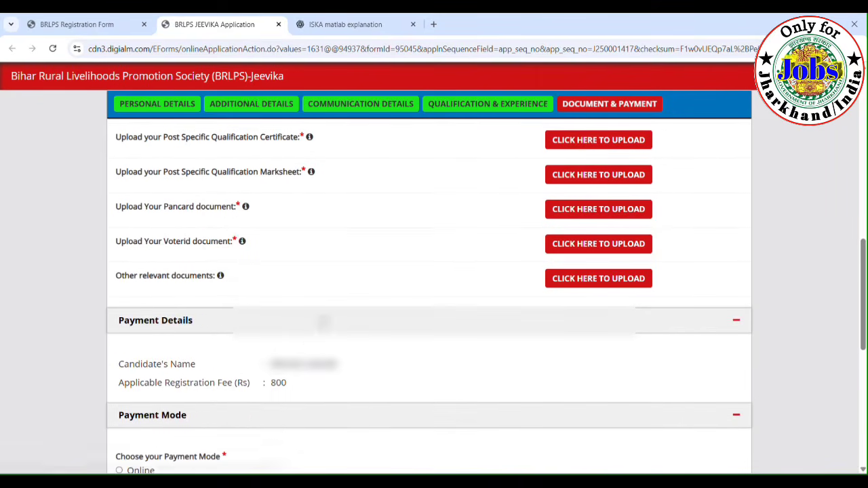
{"action": "left_click_drag", "start_coordinate": [271, 385], "coordinate": [294, 387]}
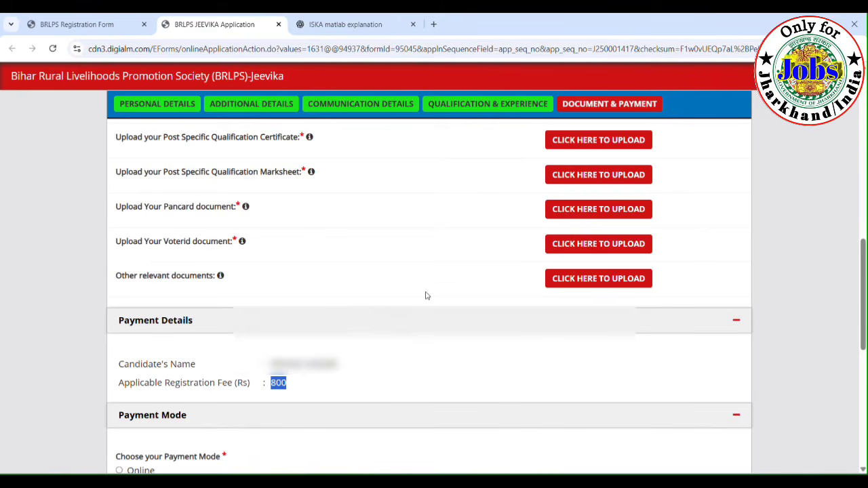
{"action": "scroll", "coordinate": [427, 296], "scroll_direction": "up", "scroll_amount": 5}
{"action": "scroll", "coordinate": [427, 295], "scroll_direction": "up", "scroll_amount": 1}
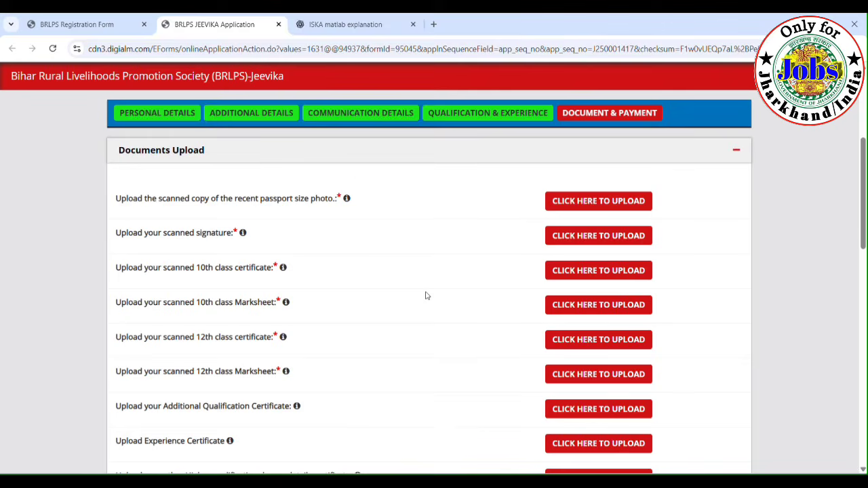
{"action": "scroll", "coordinate": [427, 295], "scroll_direction": "down", "scroll_amount": 1}
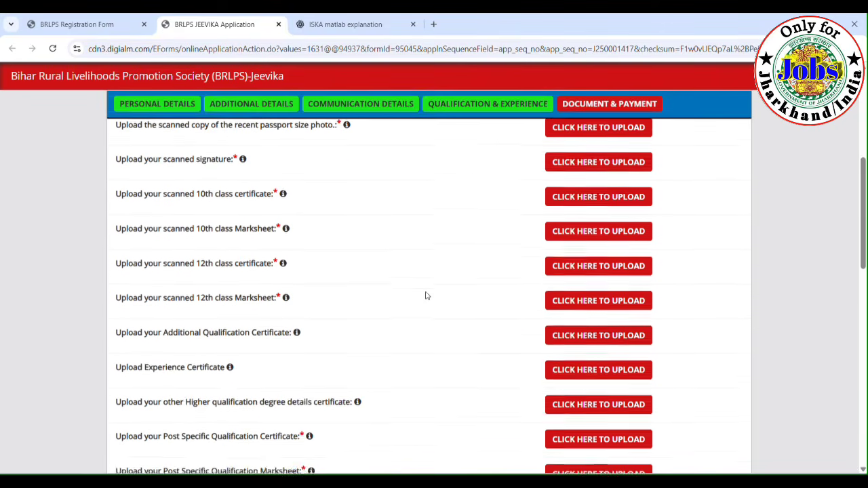
{"action": "scroll", "coordinate": [426, 294], "scroll_direction": "up", "scroll_amount": 2}
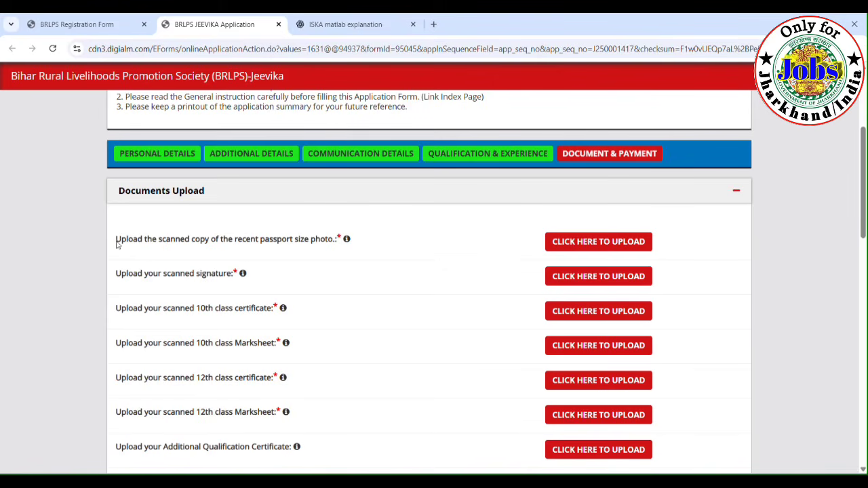
{"action": "left_click_drag", "start_coordinate": [116, 244], "coordinate": [345, 246]}
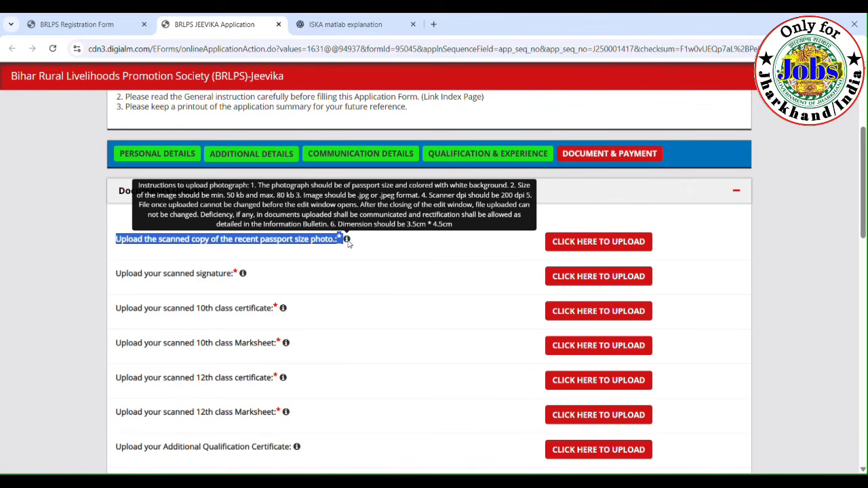
{"action": "mouse_move", "coordinate": [242, 275]}
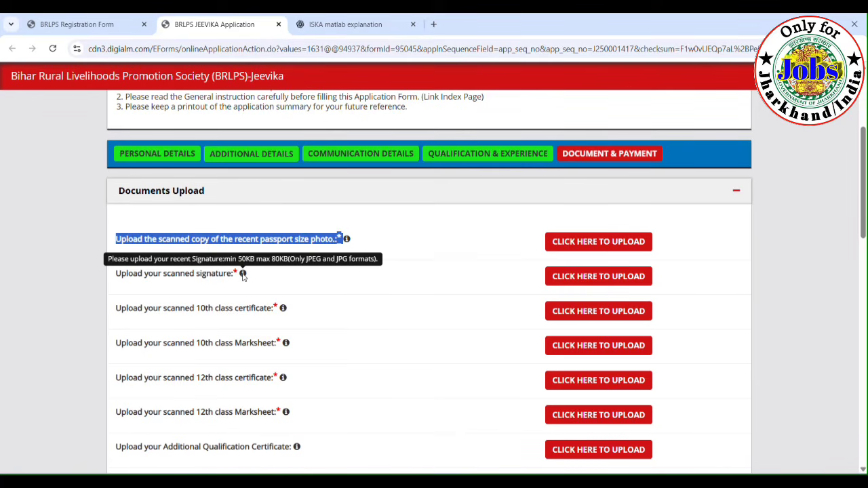
{"action": "mouse_move", "coordinate": [283, 309]}
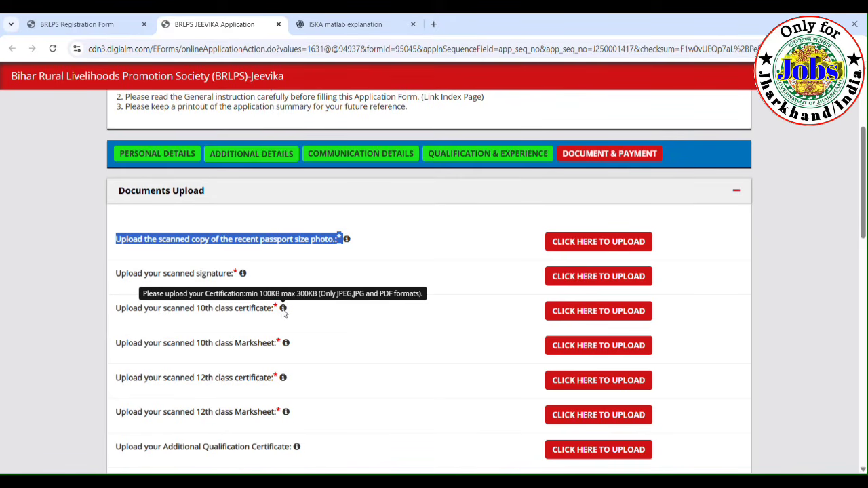
{"action": "scroll", "coordinate": [283, 310], "scroll_direction": "down", "scroll_amount": 1}
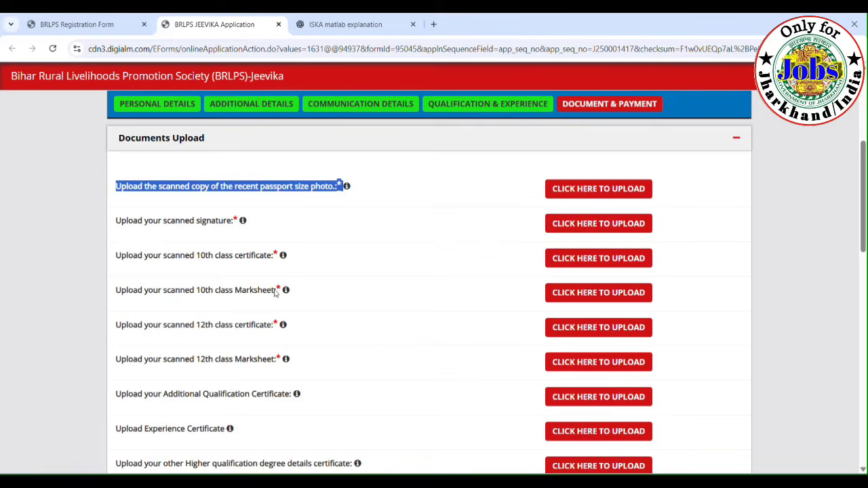
{"action": "left_click_drag", "start_coordinate": [276, 291], "coordinate": [245, 308]}
{"action": "scroll", "coordinate": [170, 332], "scroll_direction": "down", "scroll_amount": 1}
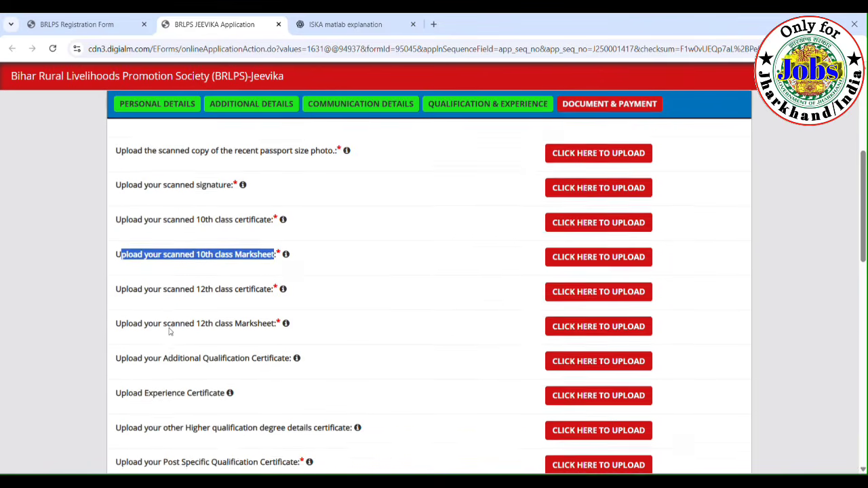
{"action": "left_click_drag", "start_coordinate": [146, 265], "coordinate": [264, 272]}
{"action": "mouse_move", "coordinate": [283, 258]}
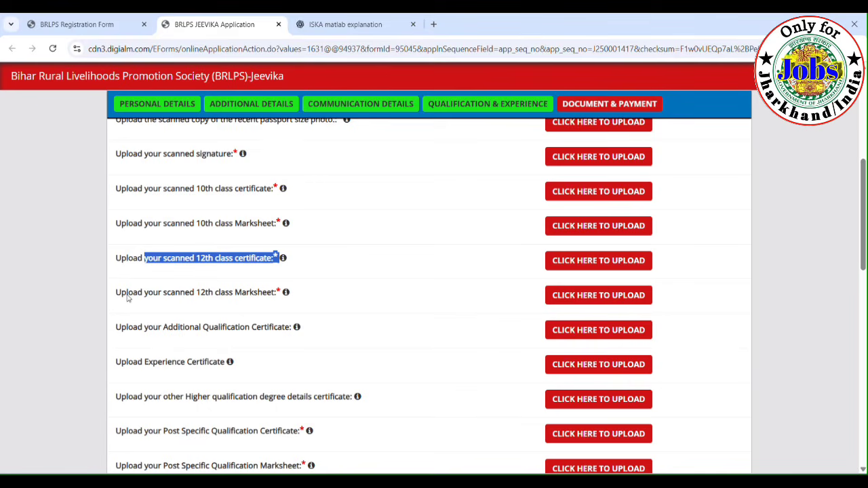
{"action": "left_click_drag", "start_coordinate": [122, 296], "coordinate": [284, 296]}
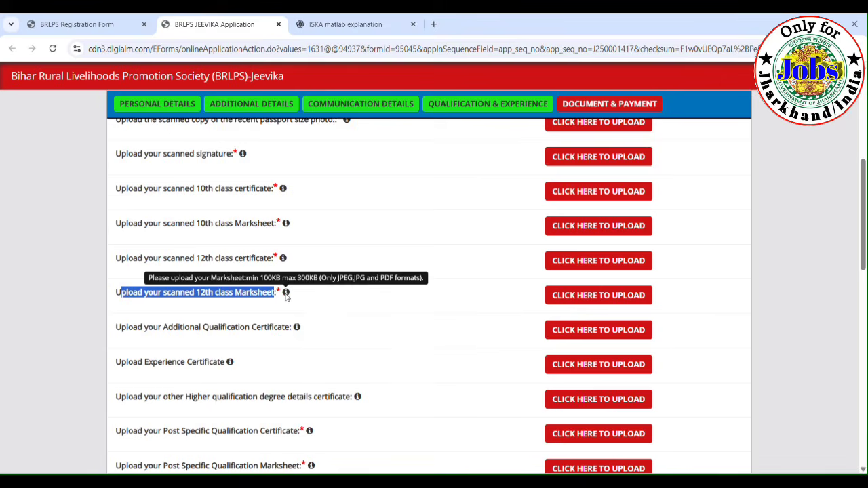
{"action": "scroll", "coordinate": [285, 297], "scroll_direction": "down", "scroll_amount": 2}
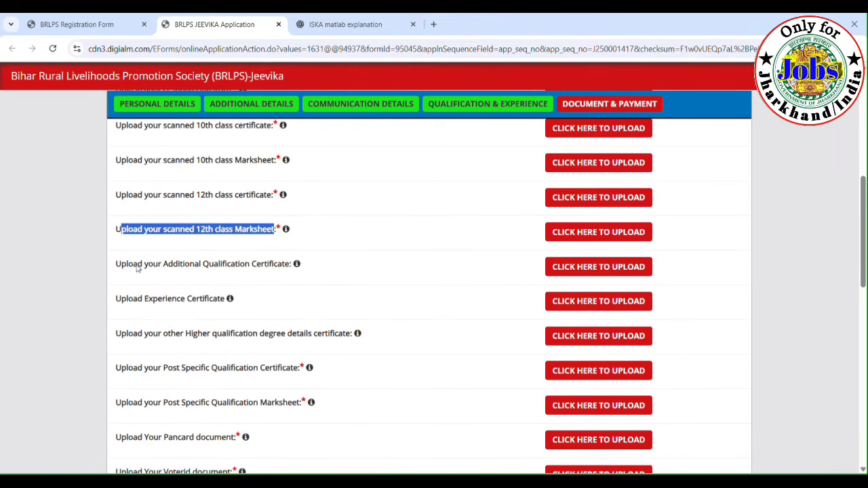
{"action": "left_click_drag", "start_coordinate": [141, 267], "coordinate": [291, 269]}
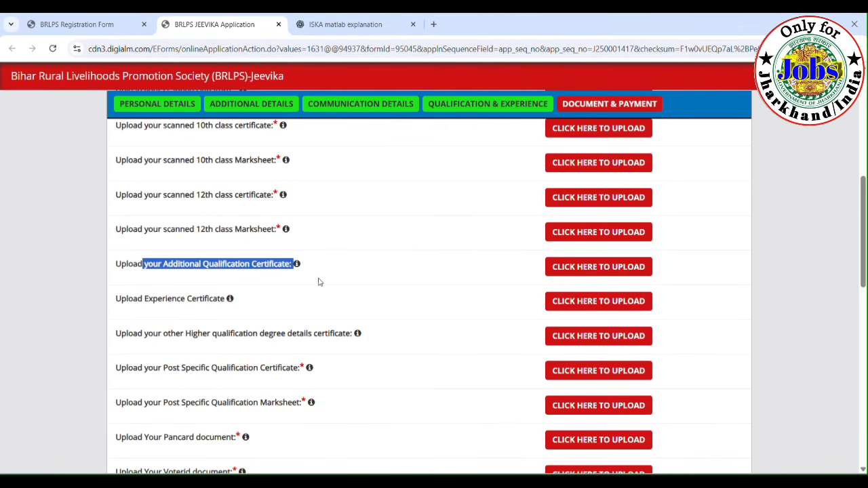
{"action": "scroll", "coordinate": [300, 283], "scroll_direction": "down", "scroll_amount": 1}
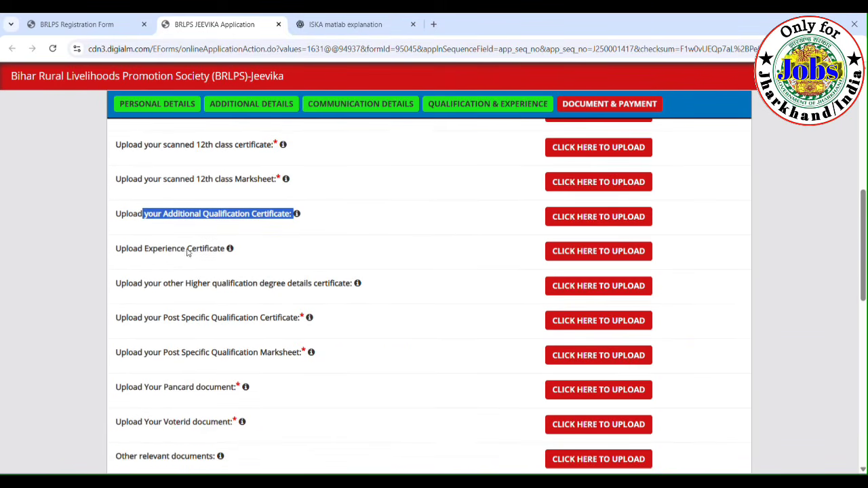
{"action": "left_click_drag", "start_coordinate": [138, 251], "coordinate": [229, 251]}
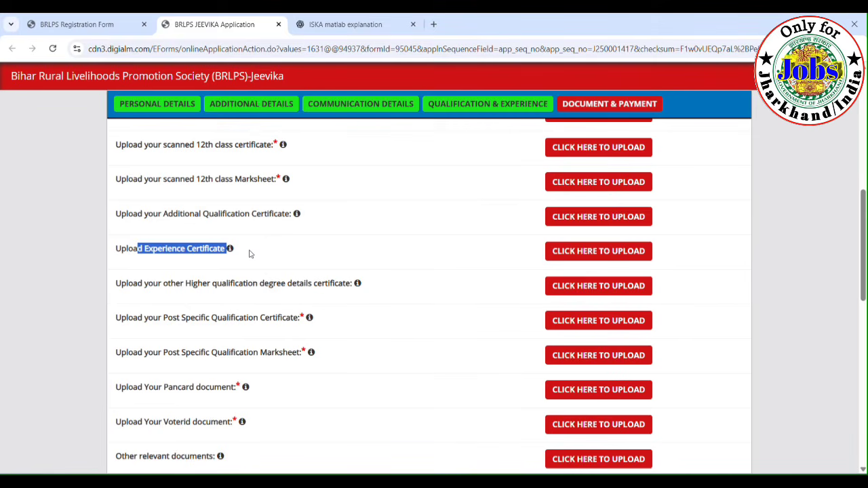
{"action": "left_click", "coordinate": [171, 287]}
{"action": "left_click_drag", "start_coordinate": [169, 287], "coordinate": [304, 287]}
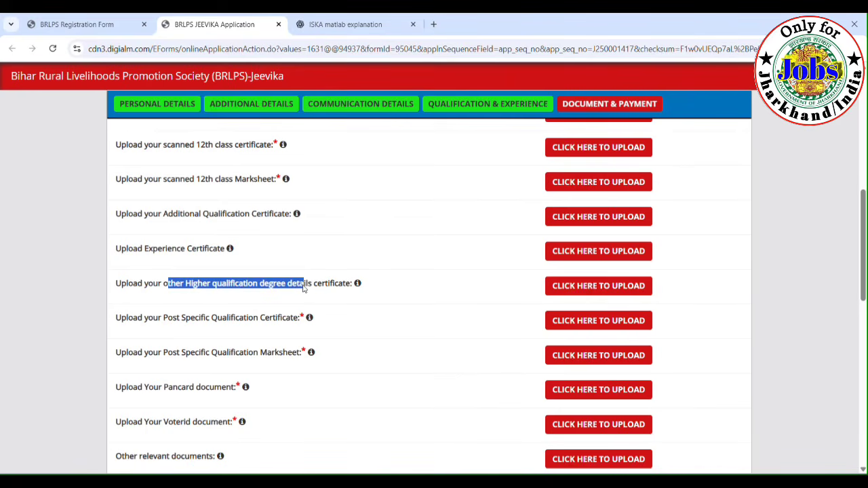
{"action": "scroll", "coordinate": [303, 288], "scroll_direction": "down", "scroll_amount": 1}
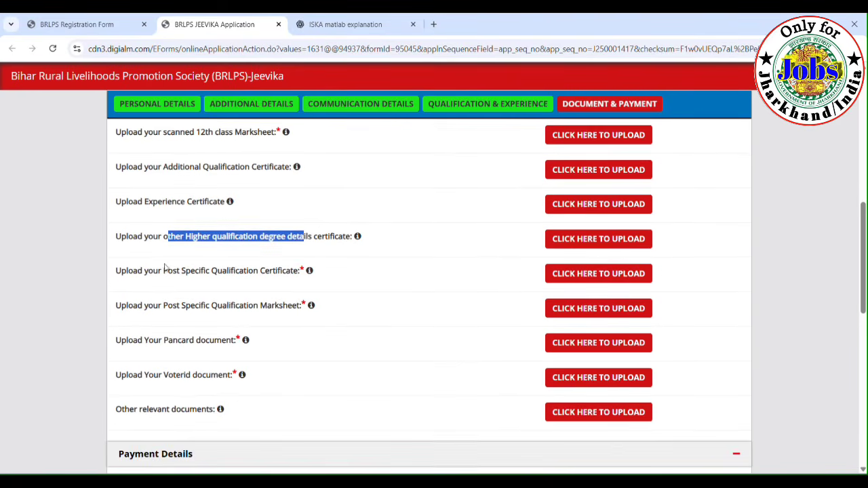
{"action": "left_click_drag", "start_coordinate": [157, 274], "coordinate": [304, 277]}
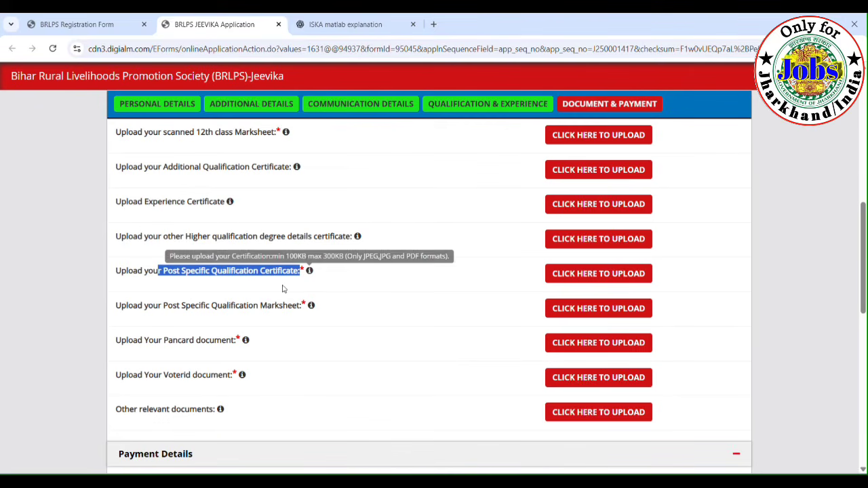
{"action": "left_click", "coordinate": [279, 289]}
{"action": "scroll", "coordinate": [279, 289], "scroll_direction": "down", "scroll_amount": 1}
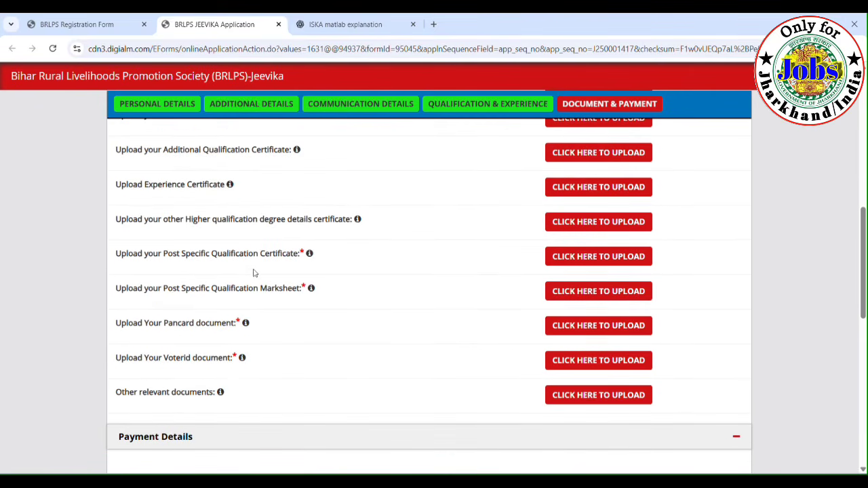
{"action": "left_click_drag", "start_coordinate": [149, 291], "coordinate": [303, 295]}
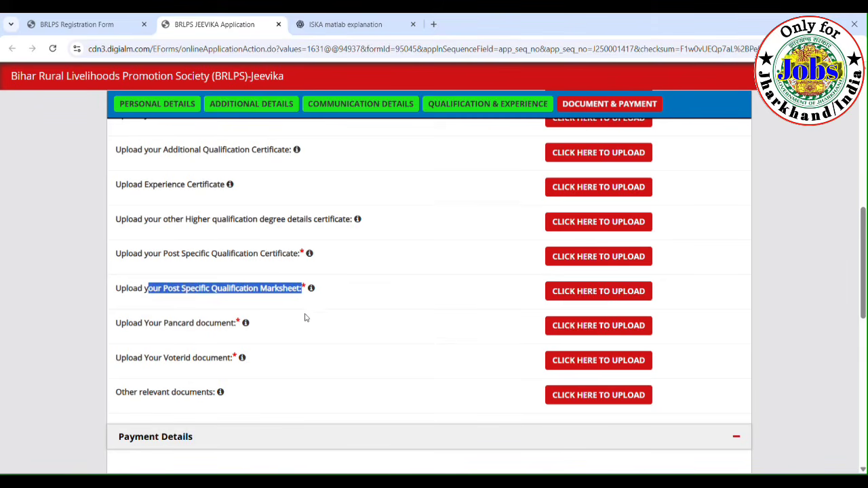
{"action": "scroll", "coordinate": [304, 317], "scroll_direction": "down", "scroll_amount": 1}
{"action": "left_click_drag", "start_coordinate": [147, 274], "coordinate": [231, 274]}
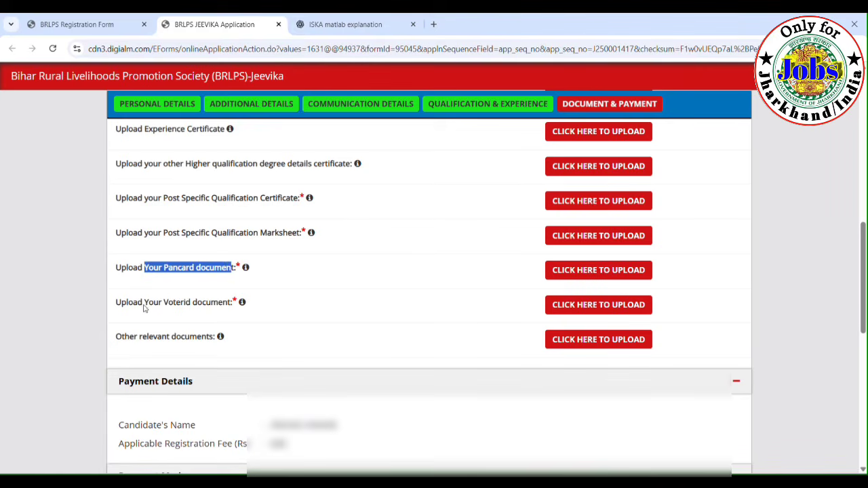
{"action": "left_click_drag", "start_coordinate": [144, 307], "coordinate": [265, 312]}
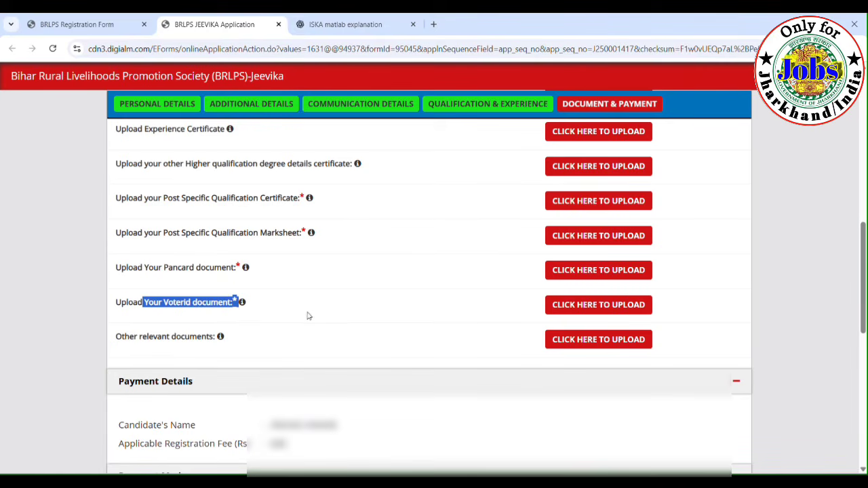
{"action": "scroll", "coordinate": [284, 337], "scroll_direction": "down", "scroll_amount": 1}
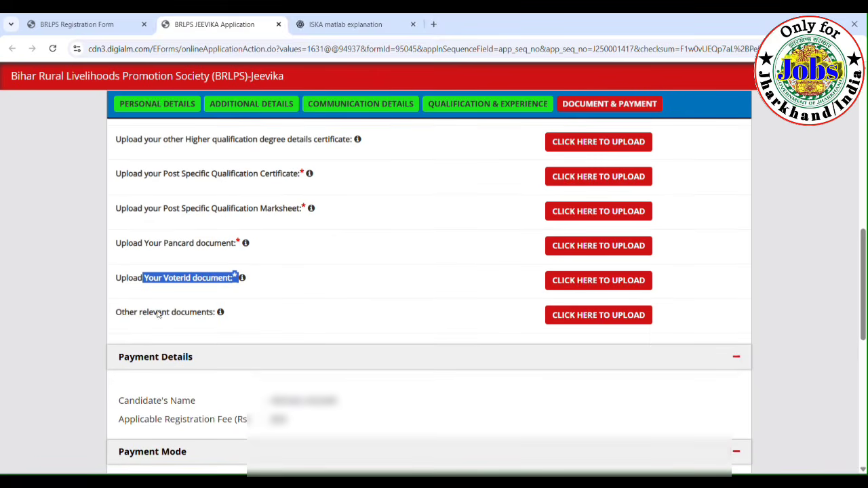
{"action": "left_click_drag", "start_coordinate": [123, 316], "coordinate": [219, 317]}
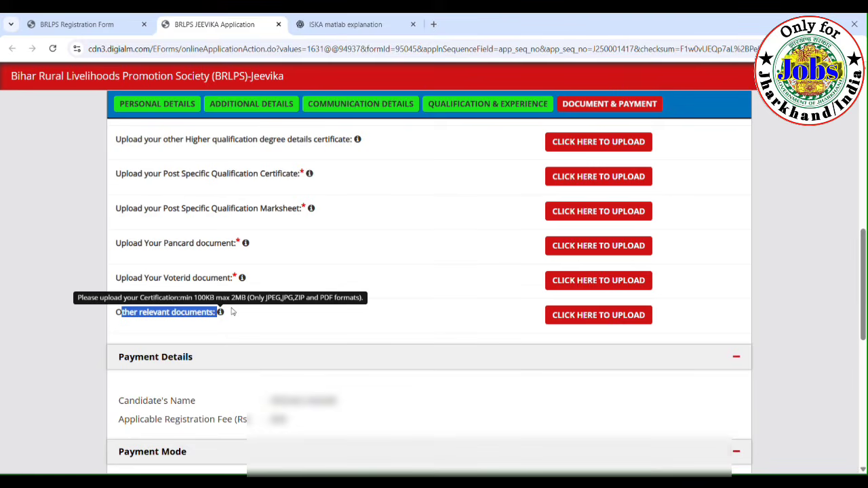
{"action": "left_click", "coordinate": [383, 204]}
{"action": "scroll", "coordinate": [383, 203], "scroll_direction": "up", "scroll_amount": 2}
{"action": "scroll", "coordinate": [384, 205], "scroll_direction": "down", "scroll_amount": 1}
{"action": "scroll", "coordinate": [384, 204], "scroll_direction": "down", "scroll_amount": 2}
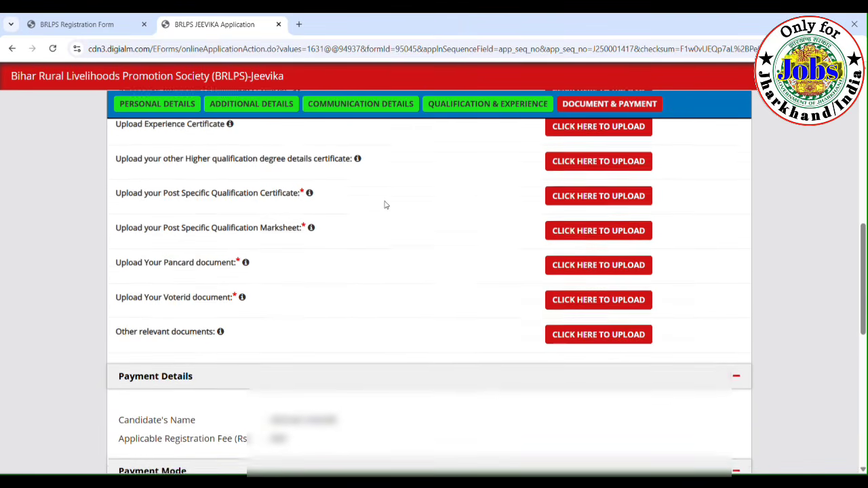
{"action": "scroll", "coordinate": [384, 204], "scroll_direction": "down", "scroll_amount": 1}
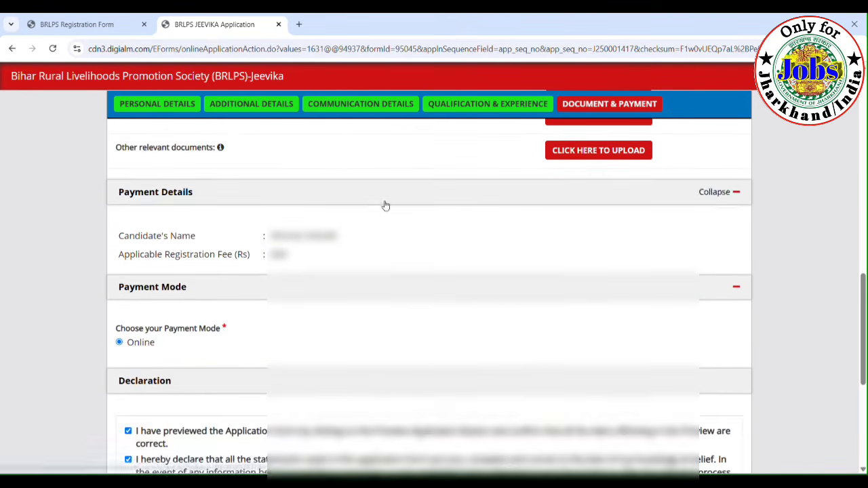
{"action": "scroll", "coordinate": [284, 280], "scroll_direction": "down", "scroll_amount": 1}
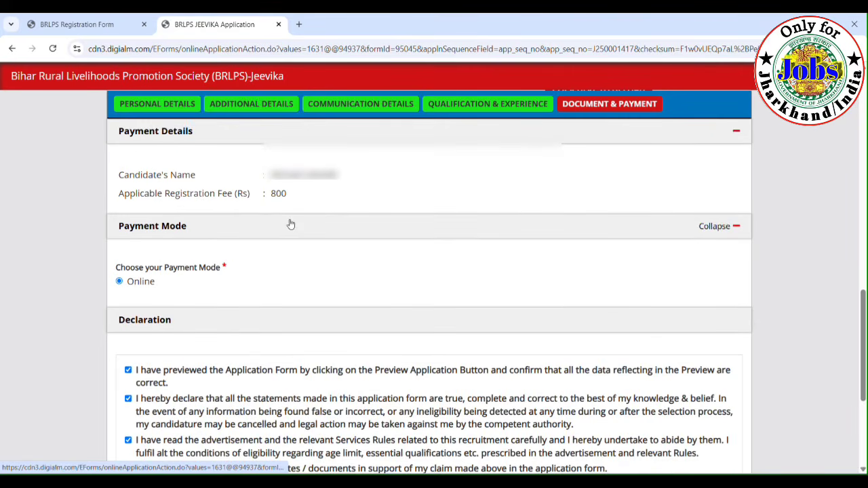
{"action": "left_click_drag", "start_coordinate": [270, 194], "coordinate": [288, 195]}
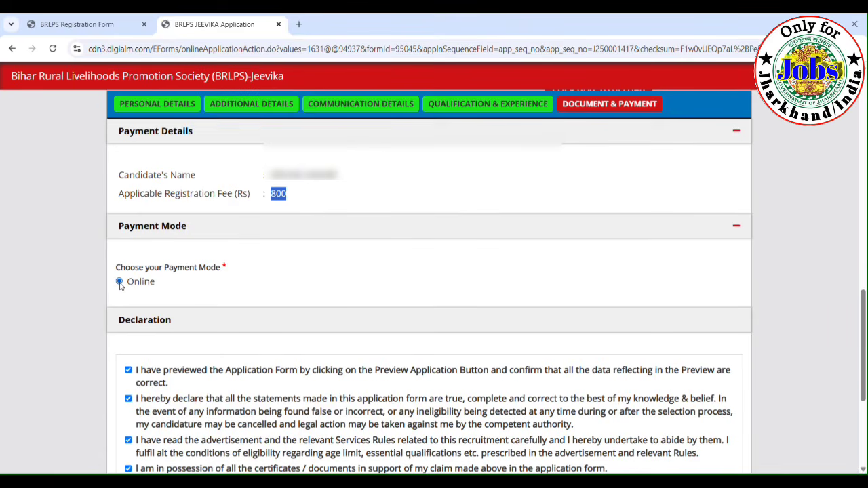
{"action": "scroll", "coordinate": [120, 285], "scroll_direction": "down", "scroll_amount": 2}
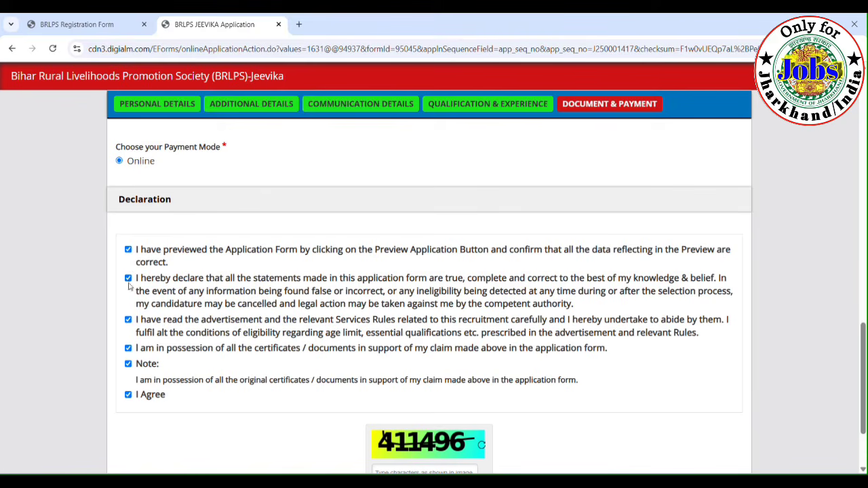
{"action": "scroll", "coordinate": [128, 379], "scroll_direction": "down", "scroll_amount": 2}
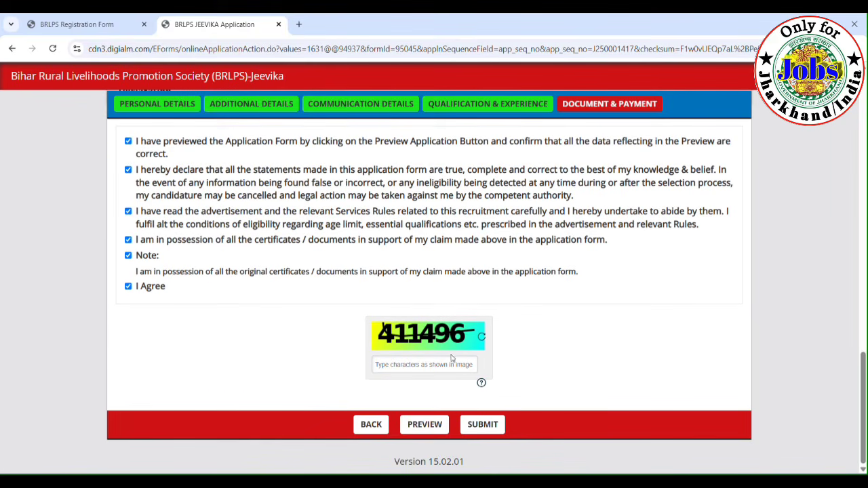
Review the whole application in the Preview overlay, then close it with Ok.
{"action": "left_click", "coordinate": [424, 427]}
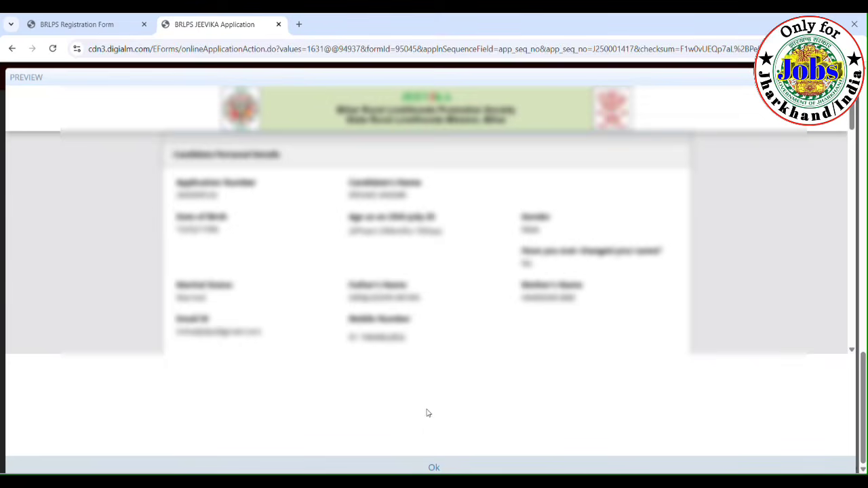
{"action": "scroll", "coordinate": [430, 261], "scroll_direction": "down", "scroll_amount": 3}
{"action": "scroll", "coordinate": [429, 262], "scroll_direction": "down", "scroll_amount": 4}
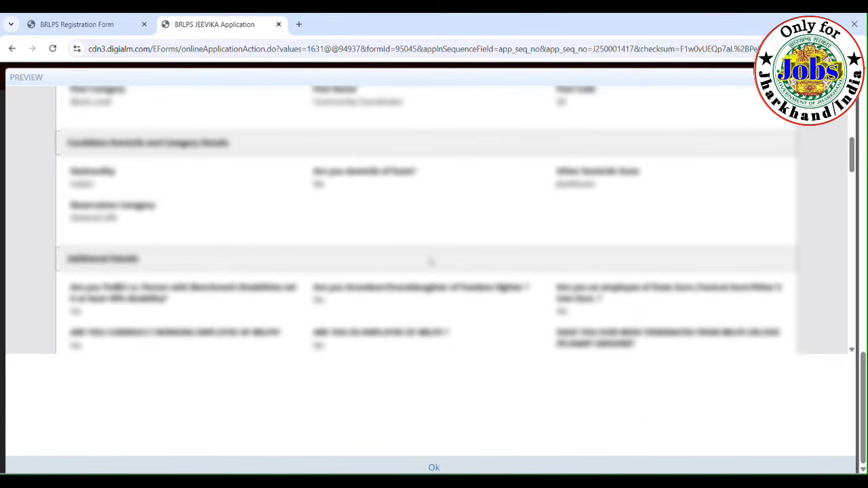
{"action": "scroll", "coordinate": [429, 261], "scroll_direction": "down", "scroll_amount": 3}
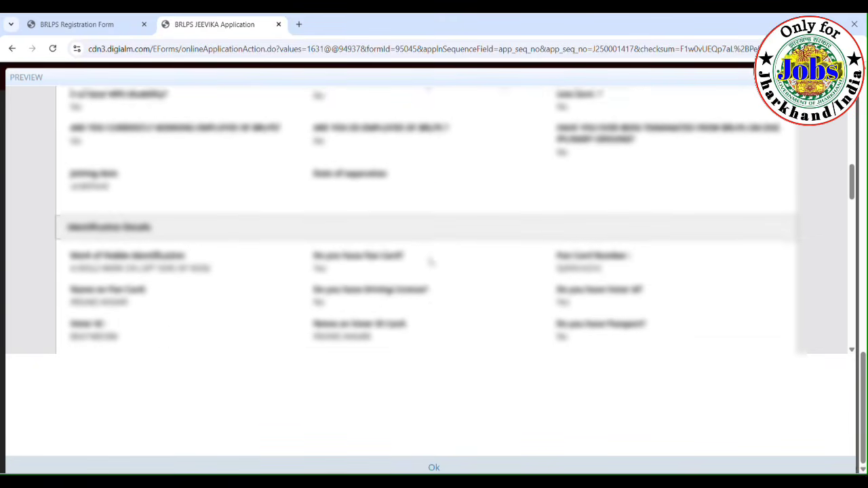
{"action": "scroll", "coordinate": [430, 261], "scroll_direction": "down", "scroll_amount": 1}
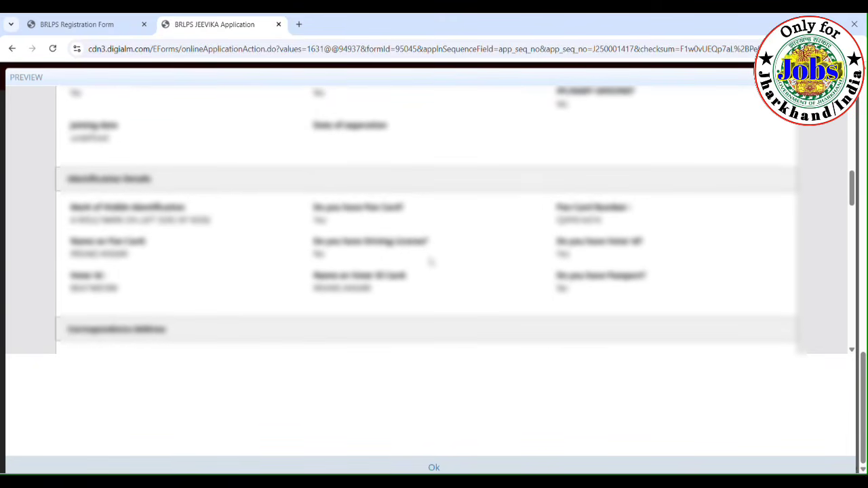
{"action": "scroll", "coordinate": [430, 261], "scroll_direction": "down", "scroll_amount": 8}
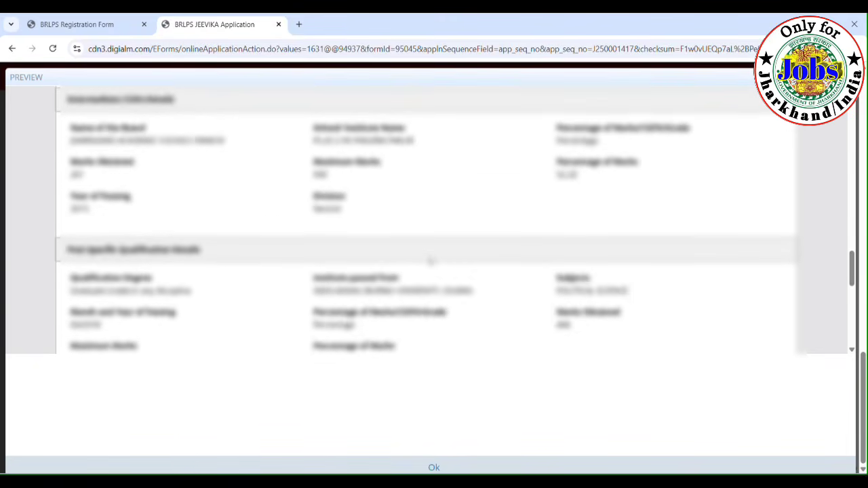
{"action": "scroll", "coordinate": [430, 261], "scroll_direction": "down", "scroll_amount": 8}
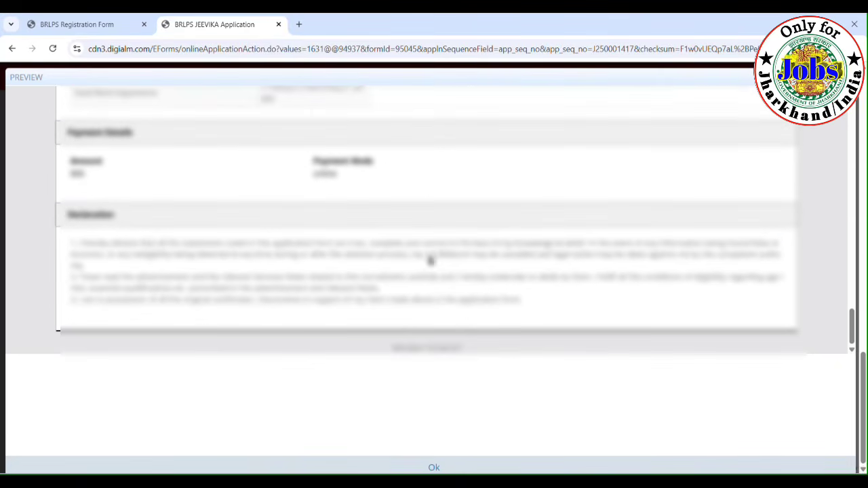
{"action": "scroll", "coordinate": [430, 261], "scroll_direction": "up", "scroll_amount": 15}
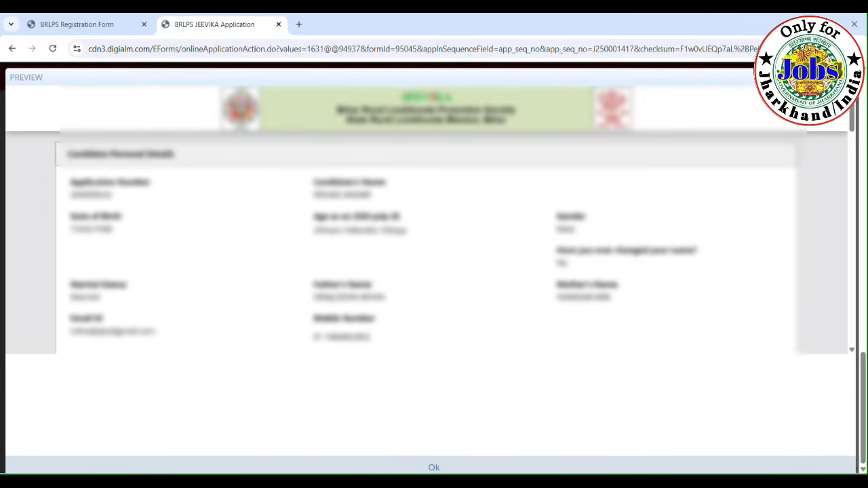
{"action": "left_click", "coordinate": [434, 467]}
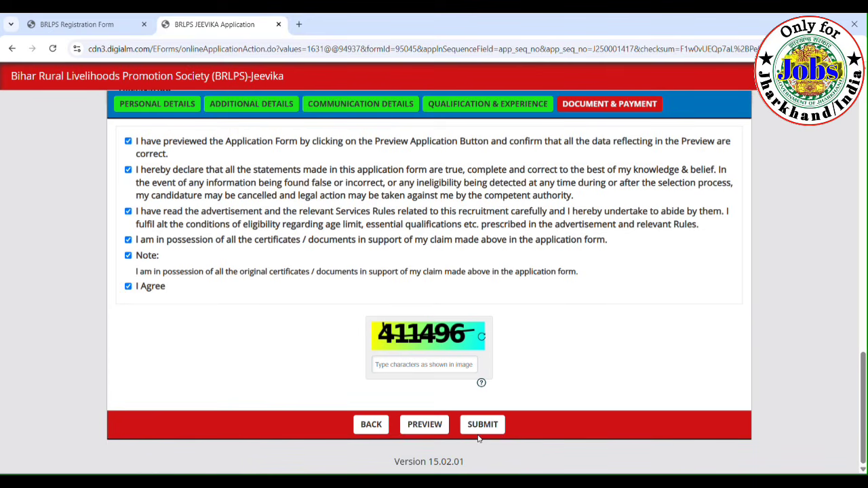
{"action": "scroll", "coordinate": [551, 228], "scroll_direction": "up", "scroll_amount": 3}
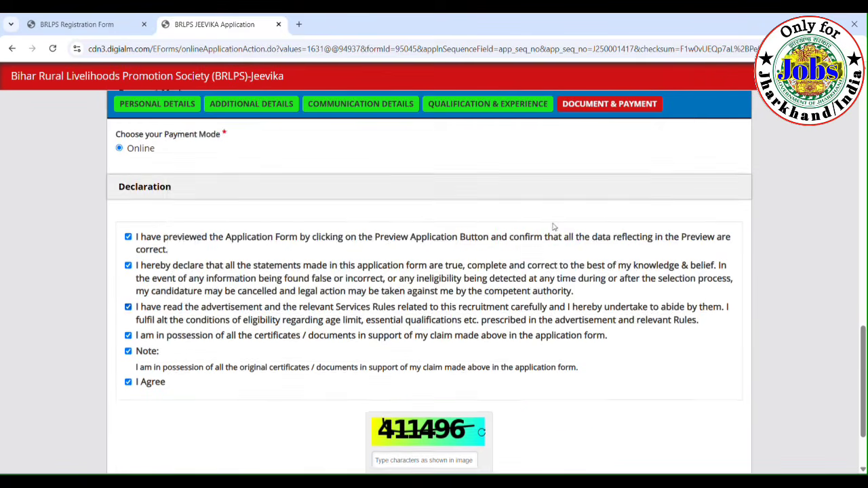
{"action": "scroll", "coordinate": [554, 227], "scroll_direction": "up", "scroll_amount": 6}
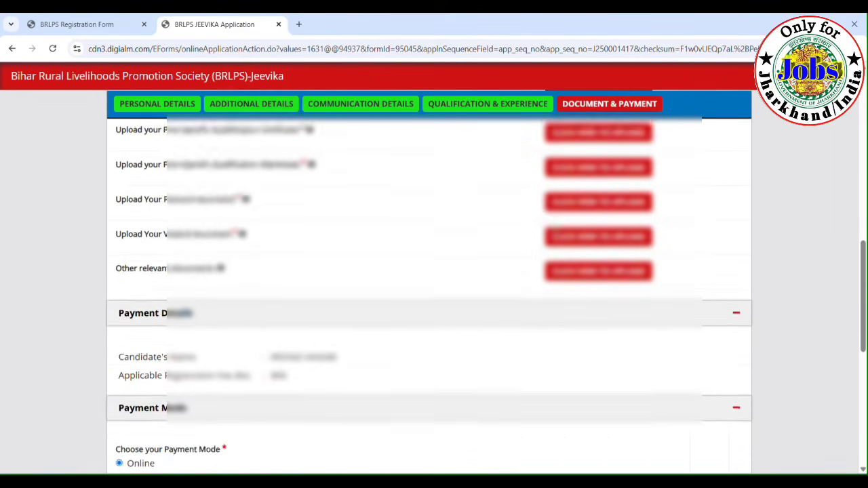
{"action": "scroll", "coordinate": [554, 228], "scroll_direction": "up", "scroll_amount": 10}
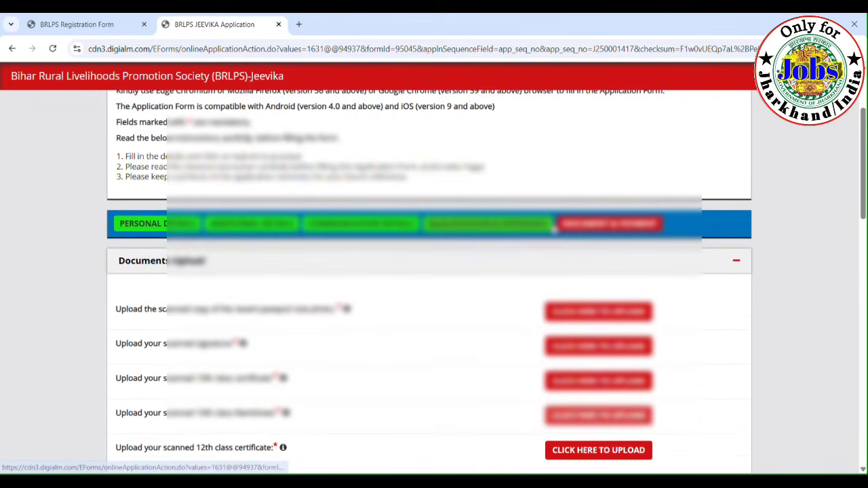
{"action": "scroll", "coordinate": [553, 223], "scroll_direction": "up", "scroll_amount": 1}
{"action": "scroll", "coordinate": [554, 221], "scroll_direction": "down", "scroll_amount": 5}
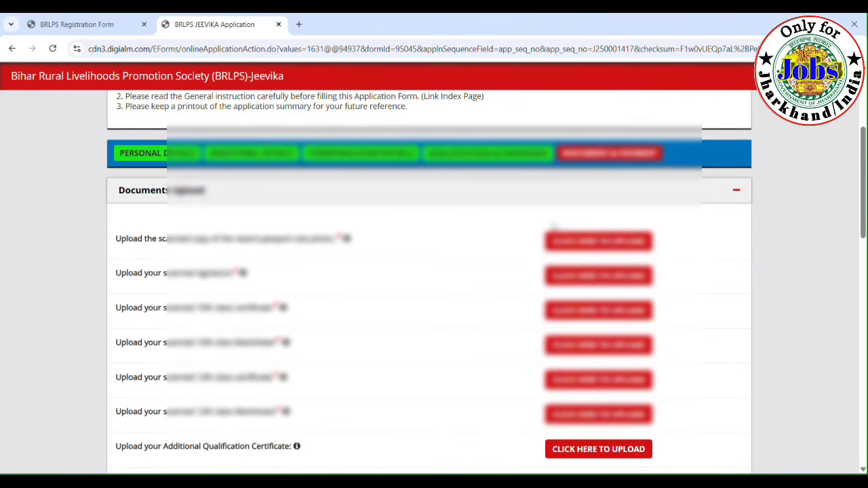
{"action": "scroll", "coordinate": [554, 228], "scroll_direction": "down", "scroll_amount": 10}
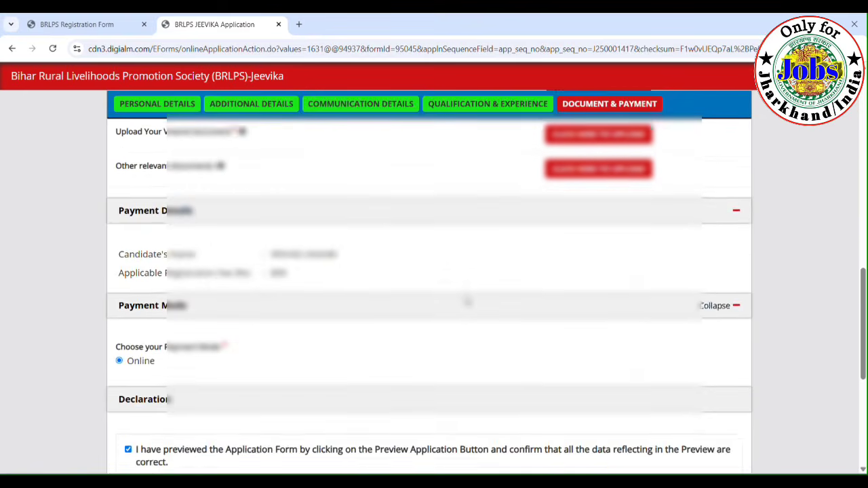
{"action": "scroll", "coordinate": [466, 300], "scroll_direction": "down", "scroll_amount": 2}
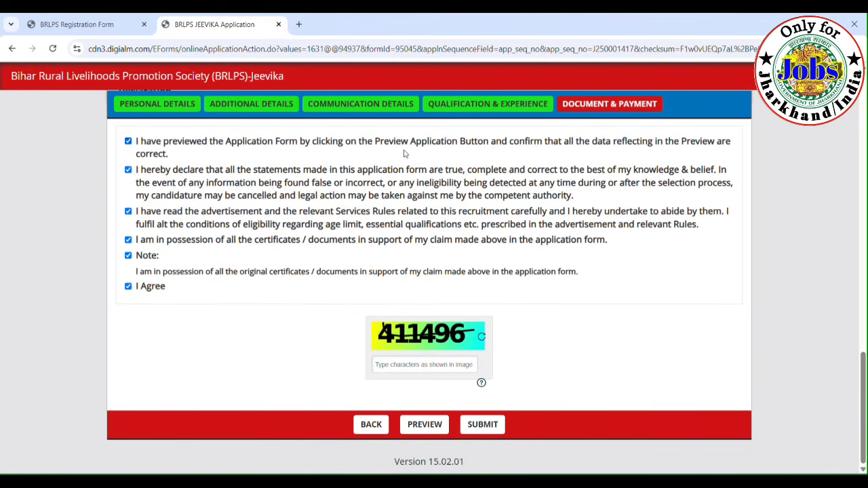
{"action": "scroll", "coordinate": [487, 221], "scroll_direction": "up", "scroll_amount": 4}
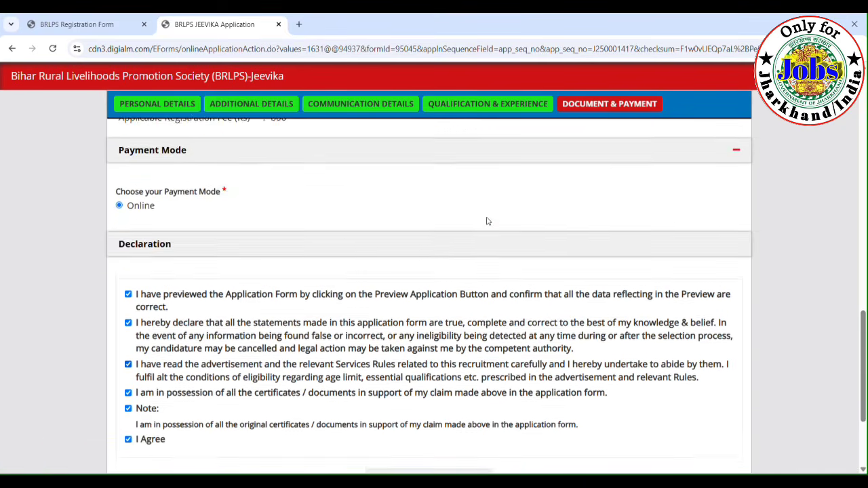
{"action": "scroll", "coordinate": [488, 221], "scroll_direction": "up", "scroll_amount": 10}
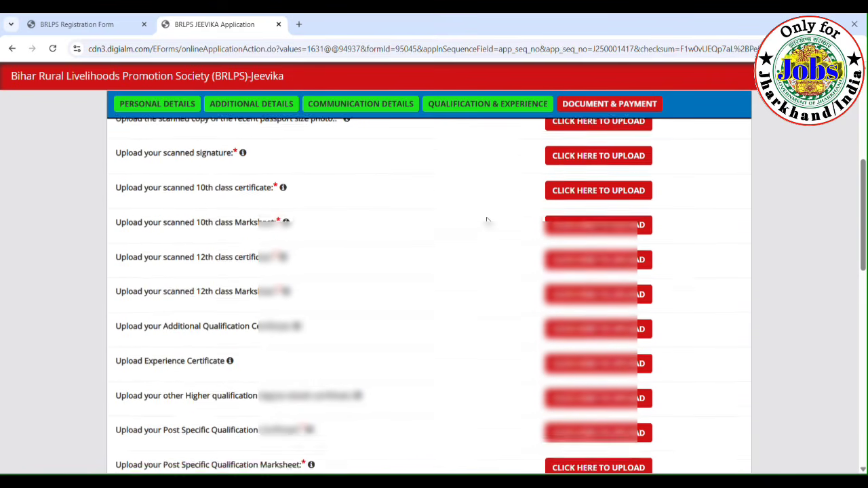
{"action": "scroll", "coordinate": [486, 219], "scroll_direction": "up", "scroll_amount": 1}
{"action": "scroll", "coordinate": [487, 220], "scroll_direction": "down", "scroll_amount": 6}
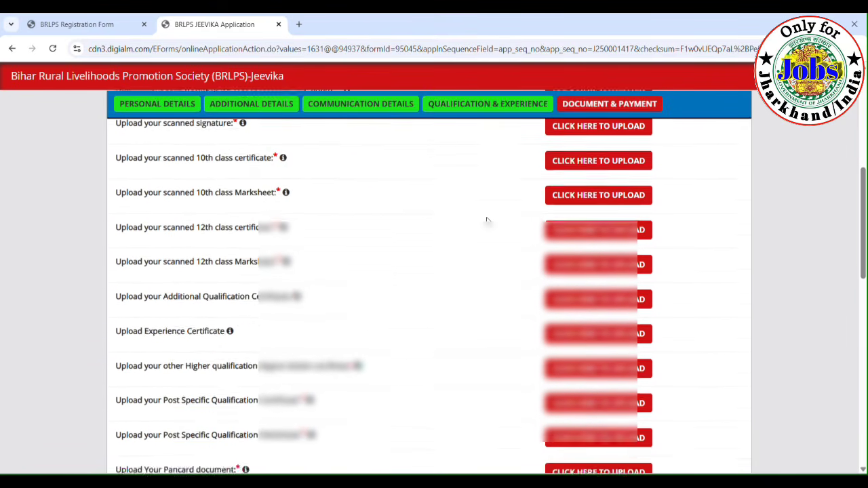
{"action": "scroll", "coordinate": [487, 220], "scroll_direction": "down", "scroll_amount": 4}
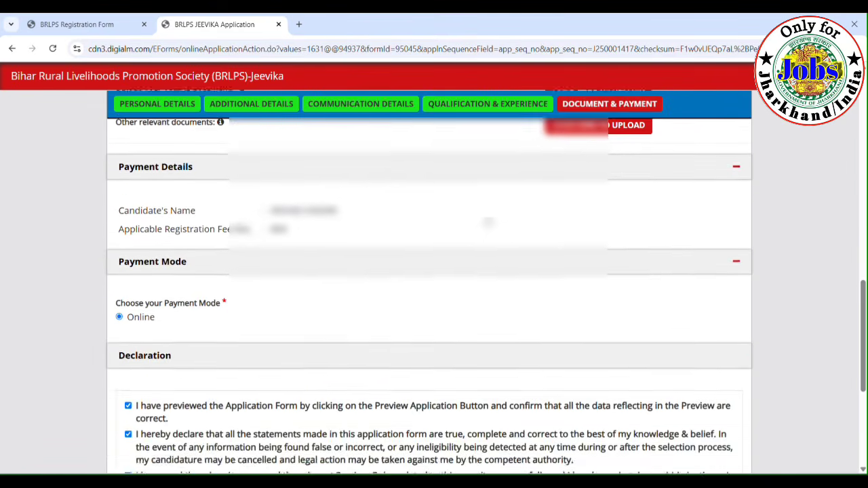
{"action": "scroll", "coordinate": [486, 221], "scroll_direction": "down", "scroll_amount": 2}
{"action": "scroll", "coordinate": [487, 221], "scroll_direction": "down", "scroll_amount": 1}
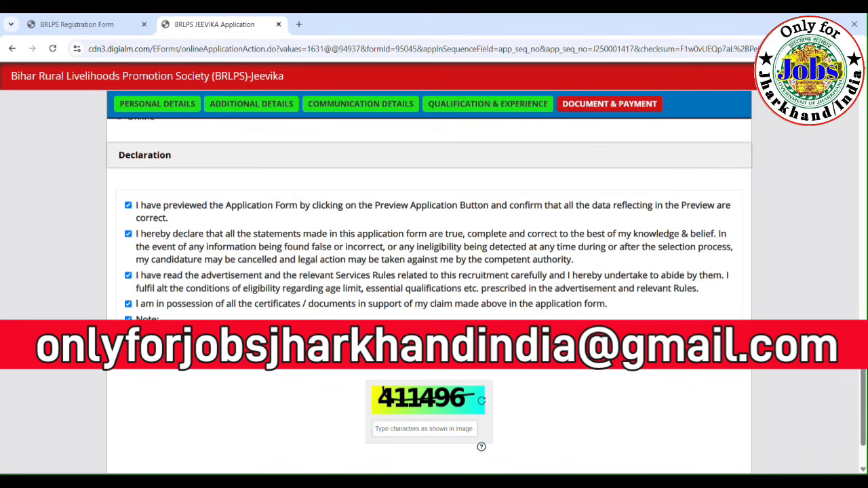
{"action": "scroll", "coordinate": [339, 319], "scroll_direction": "down", "scroll_amount": 2}
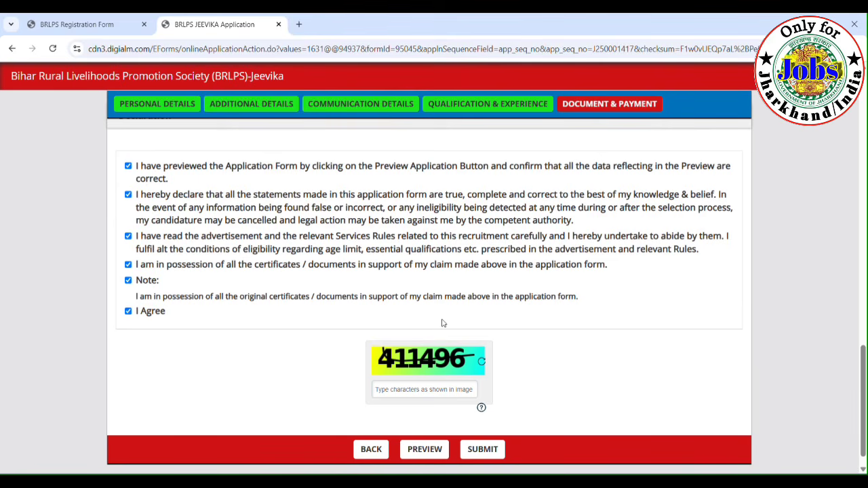
{"action": "scroll", "coordinate": [398, 247], "scroll_direction": "up", "scroll_amount": 4}
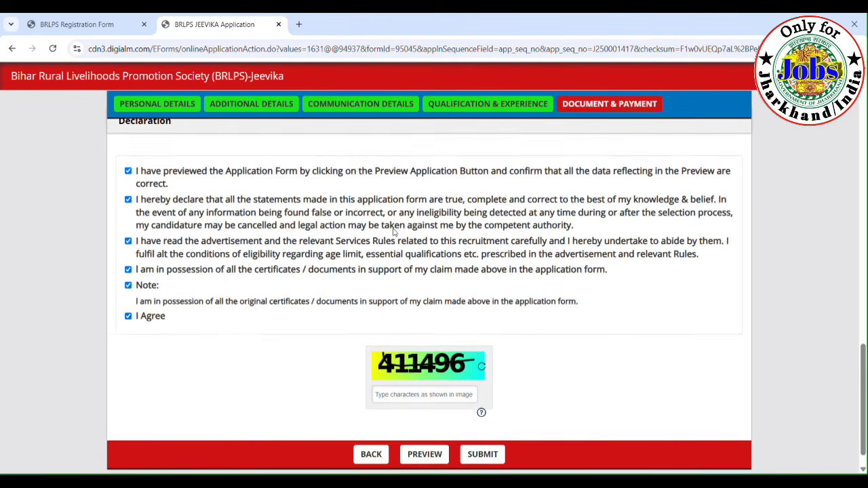
{"action": "scroll", "coordinate": [394, 232], "scroll_direction": "up", "scroll_amount": 9}
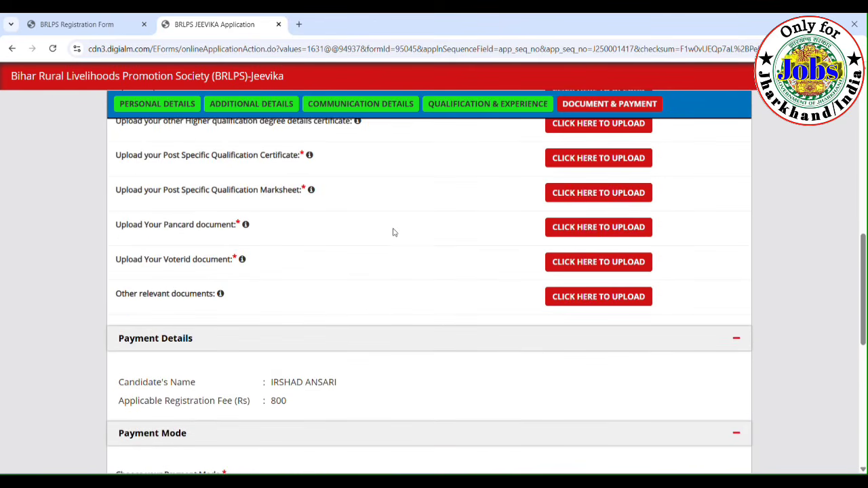
{"action": "scroll", "coordinate": [393, 233], "scroll_direction": "up", "scroll_amount": 4}
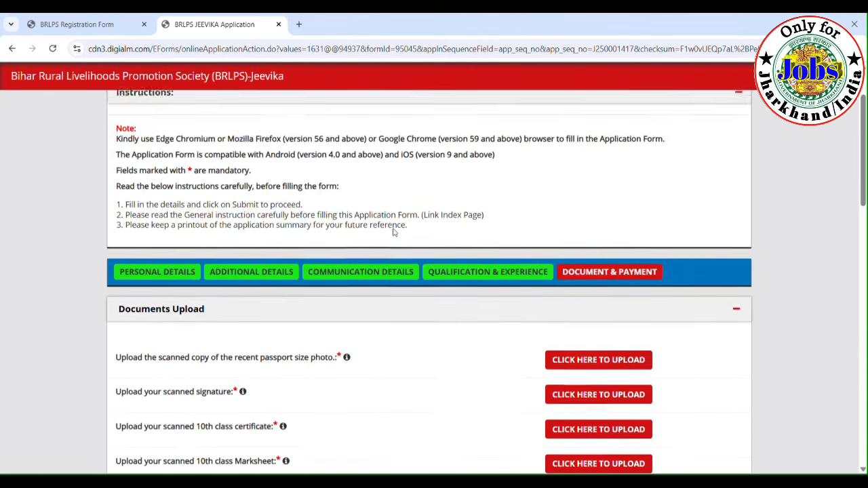
{"action": "scroll", "coordinate": [394, 231], "scroll_direction": "down", "scroll_amount": 2}
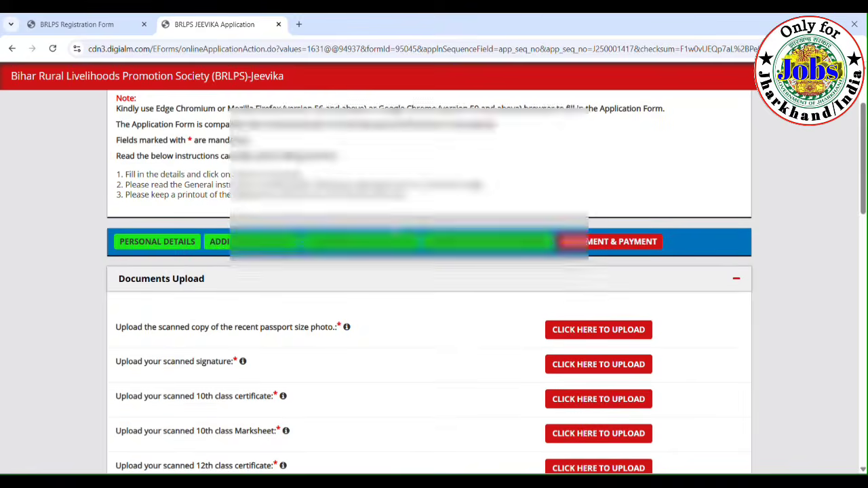
{"action": "scroll", "coordinate": [393, 228], "scroll_direction": "down", "scroll_amount": 15}
{"action": "scroll", "coordinate": [393, 233], "scroll_direction": "up", "scroll_amount": 8}
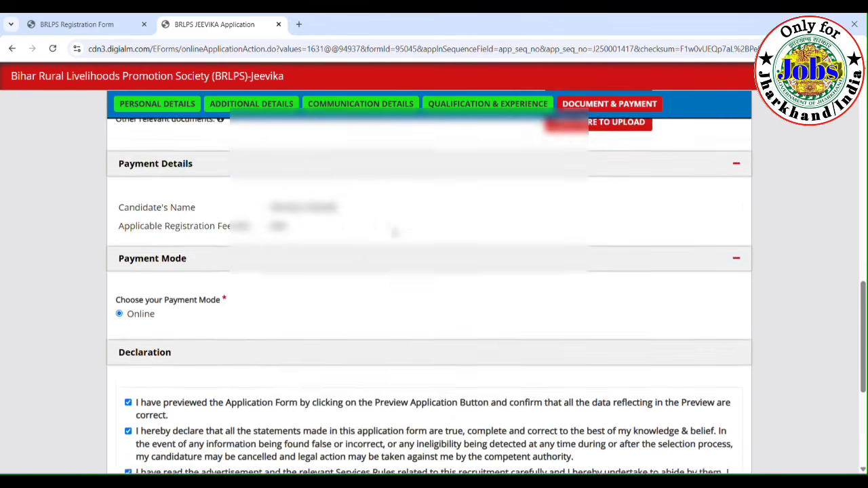
{"action": "scroll", "coordinate": [394, 233], "scroll_direction": "up", "scroll_amount": 7}
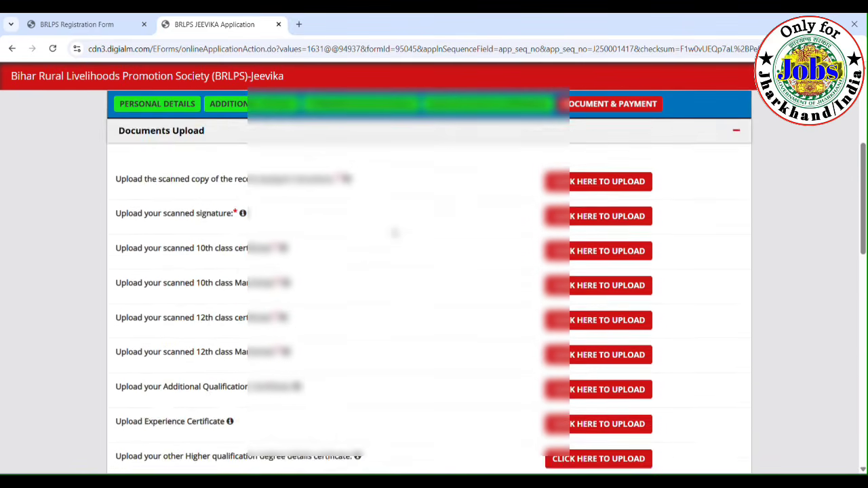
{"action": "scroll", "coordinate": [394, 233], "scroll_direction": "up", "scroll_amount": 2}
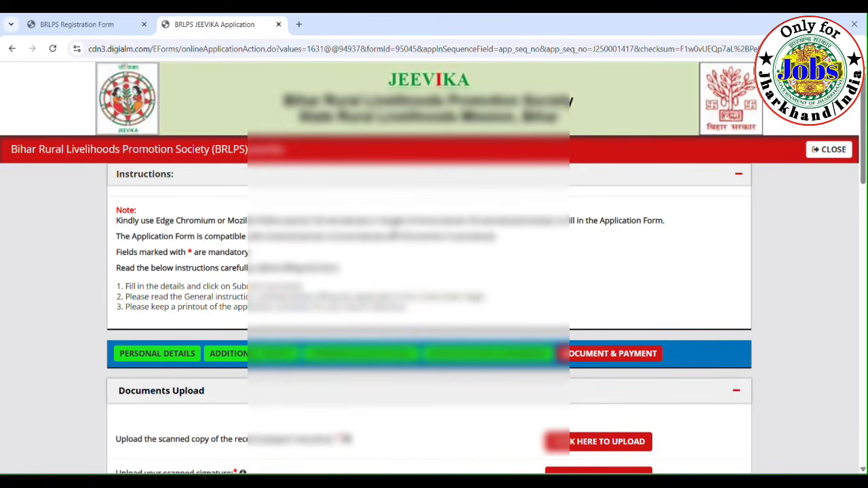
{"action": "scroll", "coordinate": [395, 233], "scroll_direction": "down", "scroll_amount": 2}
{"action": "scroll", "coordinate": [394, 233], "scroll_direction": "down", "scroll_amount": 1}
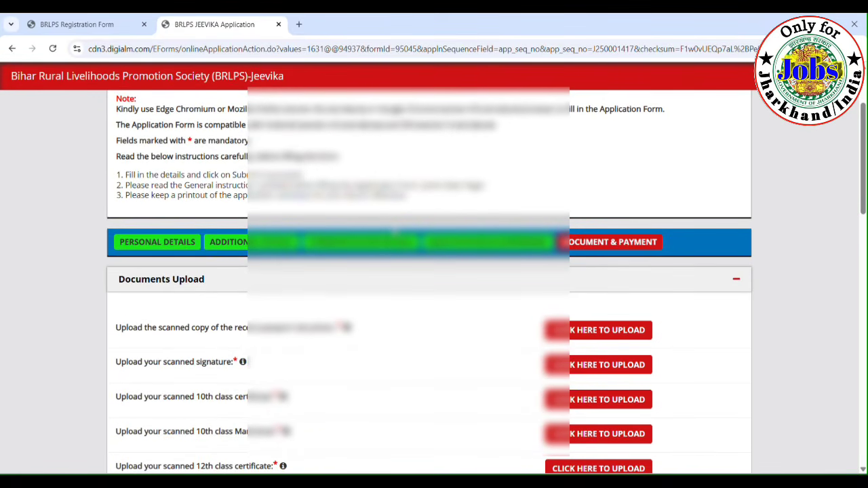
{"action": "scroll", "coordinate": [395, 231], "scroll_direction": "down", "scroll_amount": 3}
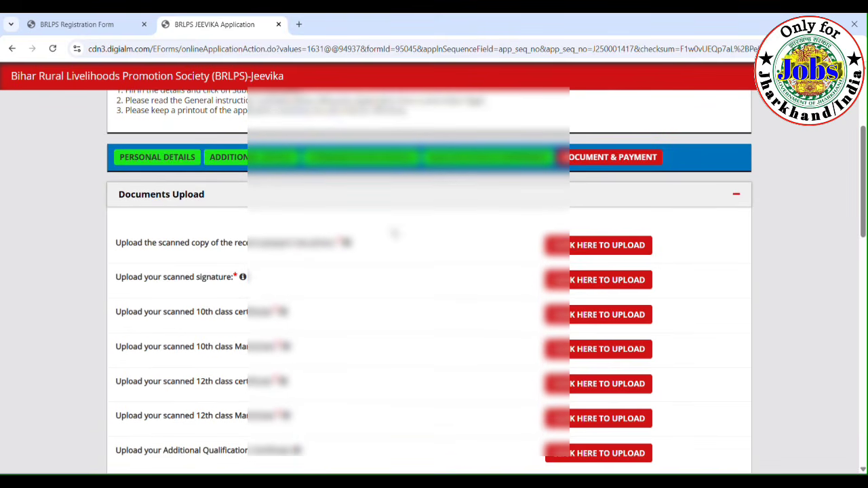
{"action": "scroll", "coordinate": [394, 233], "scroll_direction": "down", "scroll_amount": 2}
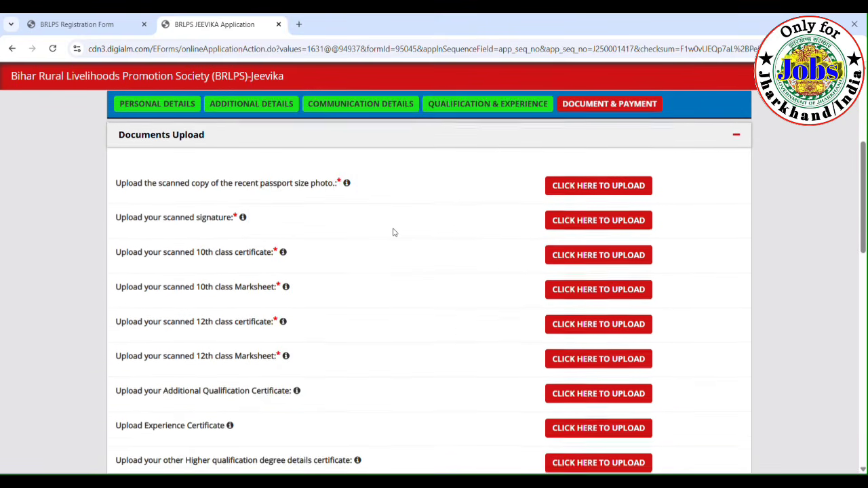
{"action": "scroll", "coordinate": [394, 232], "scroll_direction": "down", "scroll_amount": 1}
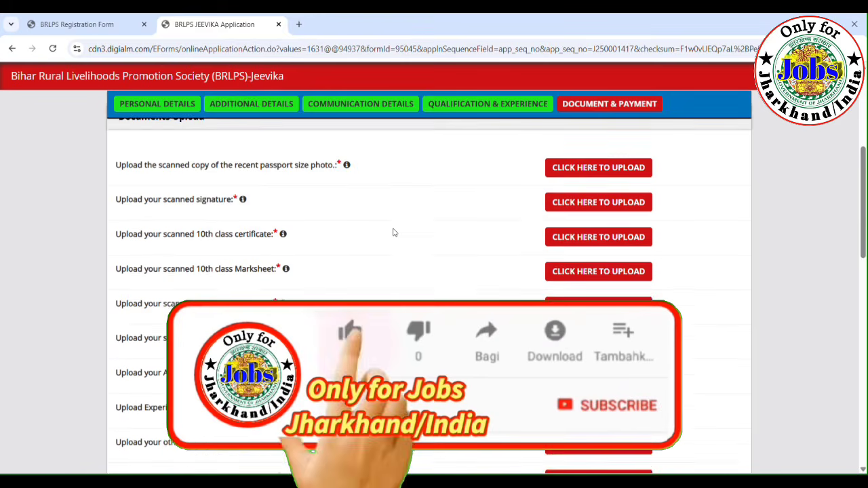
{"action": "scroll", "coordinate": [394, 232], "scroll_direction": "down", "scroll_amount": 3}
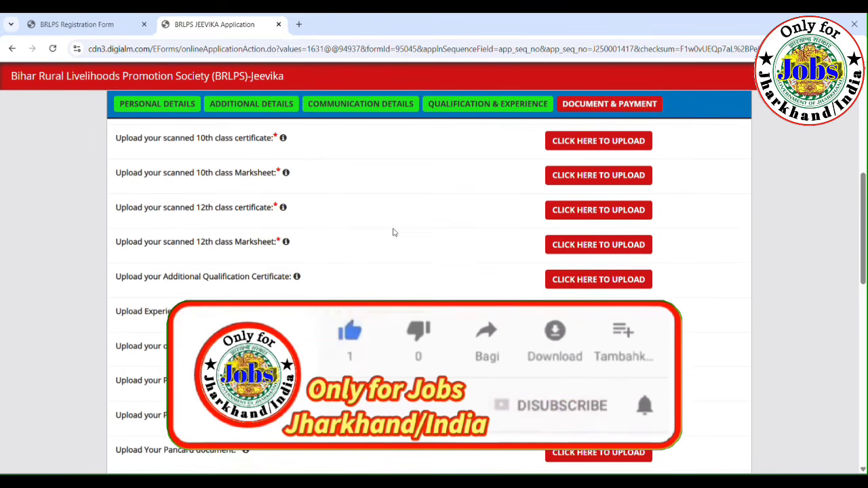
{"action": "scroll", "coordinate": [394, 233], "scroll_direction": "down", "scroll_amount": 1}
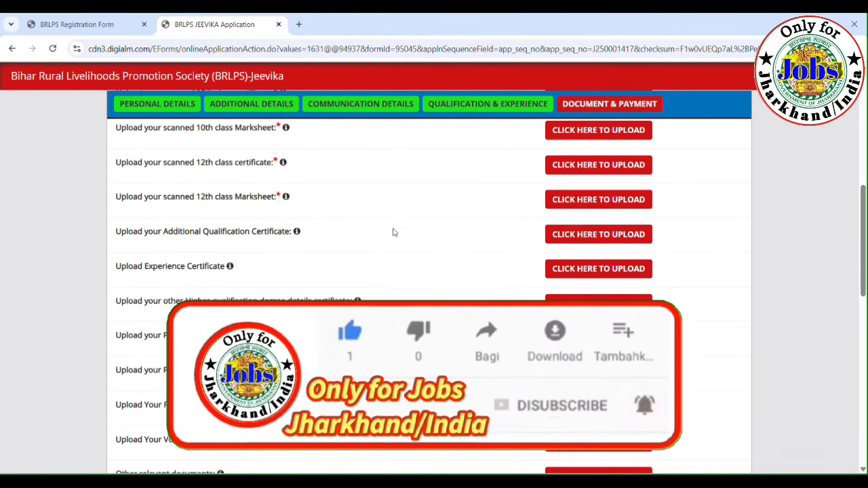
{"action": "scroll", "coordinate": [394, 232], "scroll_direction": "down", "scroll_amount": 2}
{"action": "scroll", "coordinate": [394, 233], "scroll_direction": "down", "scroll_amount": 2}
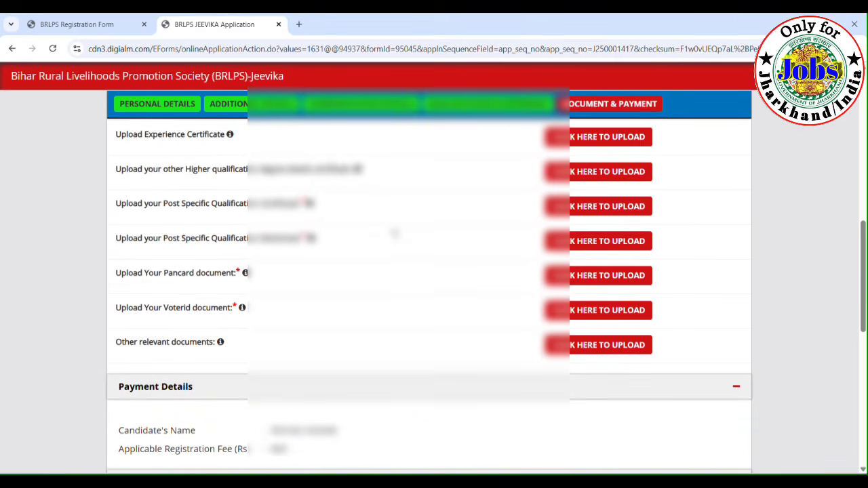
{"action": "scroll", "coordinate": [394, 232], "scroll_direction": "down", "scroll_amount": 2}
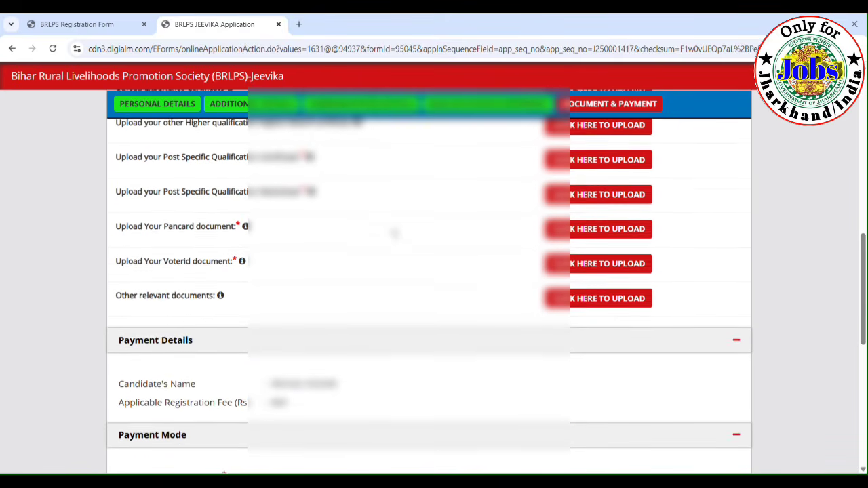
{"action": "scroll", "coordinate": [394, 233], "scroll_direction": "down", "scroll_amount": 1}
{"action": "scroll", "coordinate": [394, 232], "scroll_direction": "down", "scroll_amount": 1}
{"action": "scroll", "coordinate": [394, 232], "scroll_direction": "down", "scroll_amount": 2}
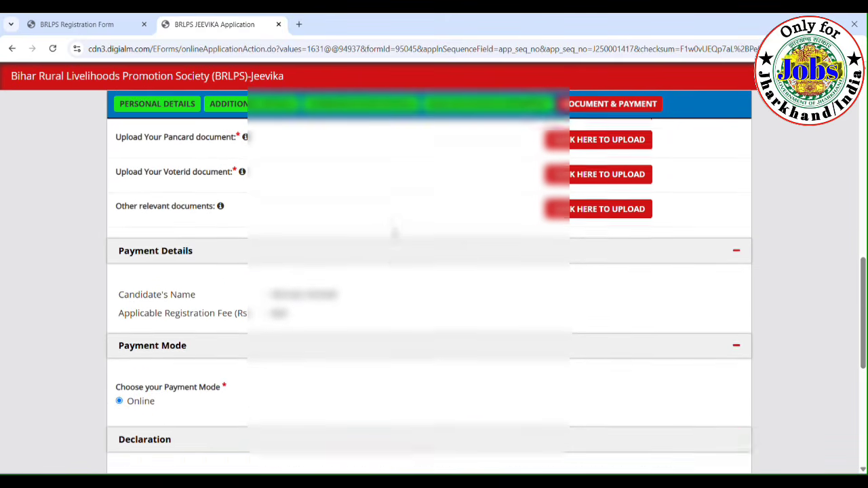
{"action": "scroll", "coordinate": [394, 232], "scroll_direction": "down", "scroll_amount": 3}
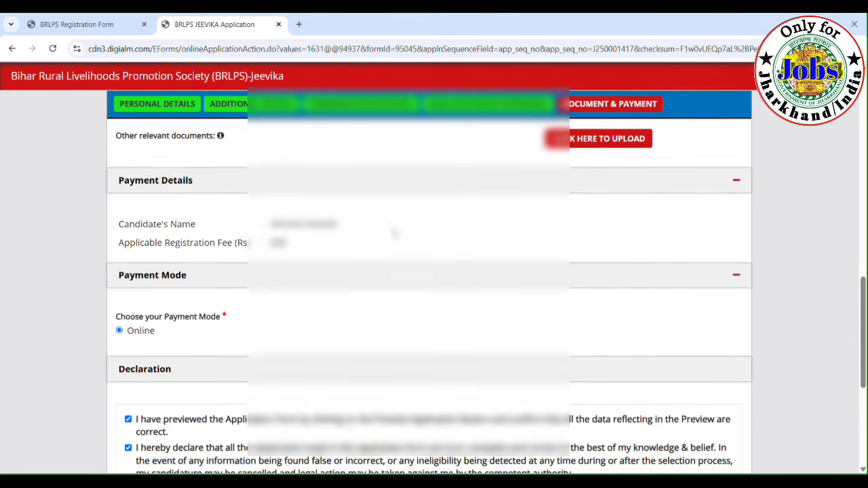